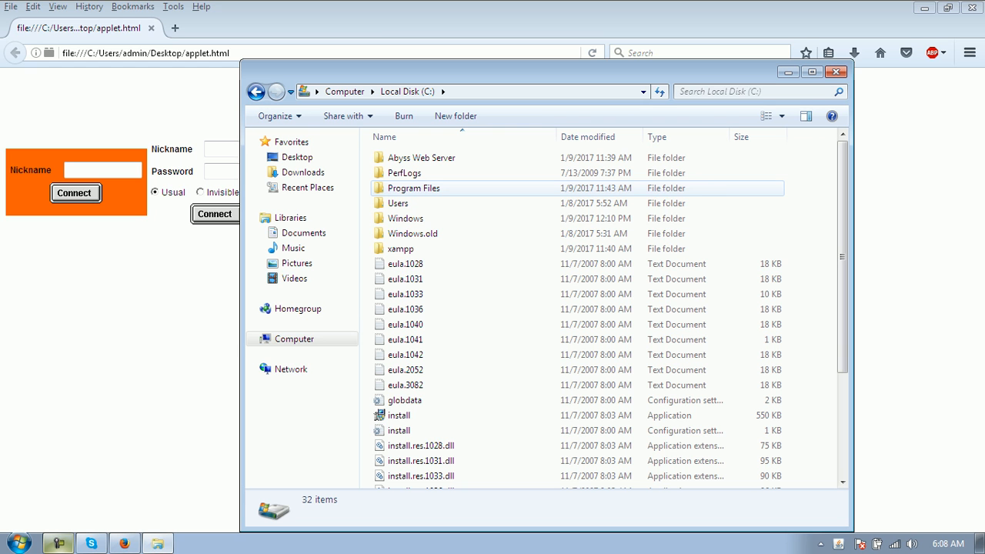
- Run startchat from C:\Program Files\DigiPlus to launch DigiChat Server 4.0.3.1, then tuck its console aside
click(422, 157)
click(398, 203)
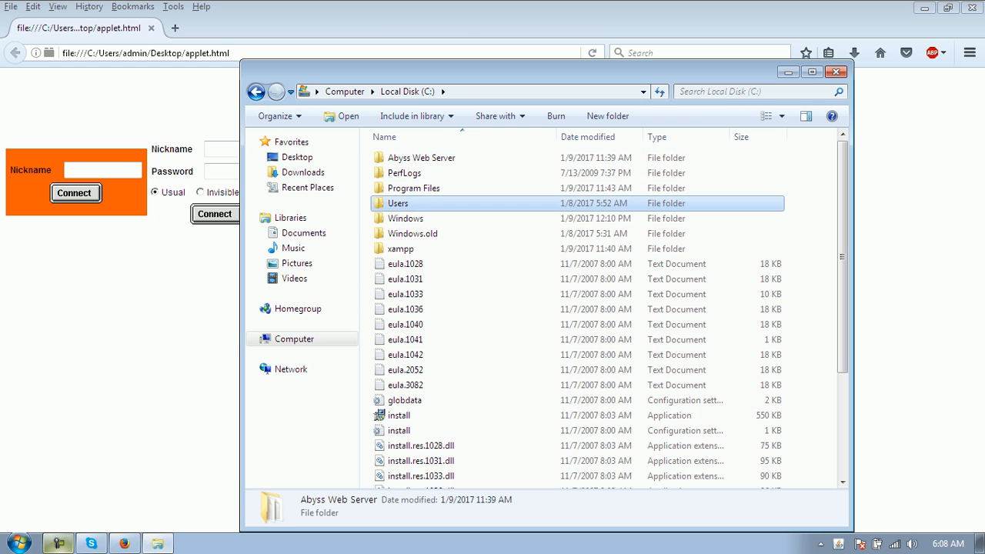
double_click(415, 189)
double_click(403, 204)
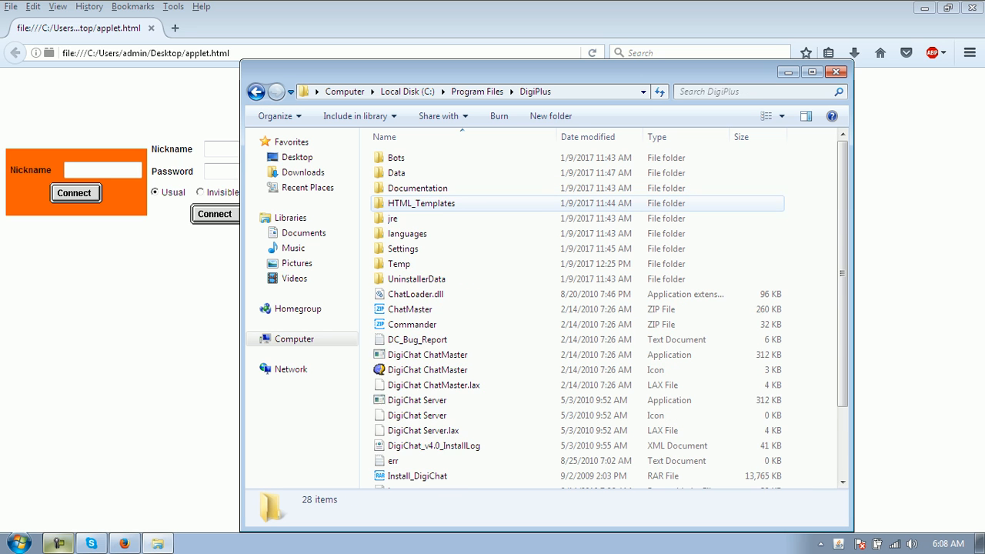
scroll(415, 223, down, 2)
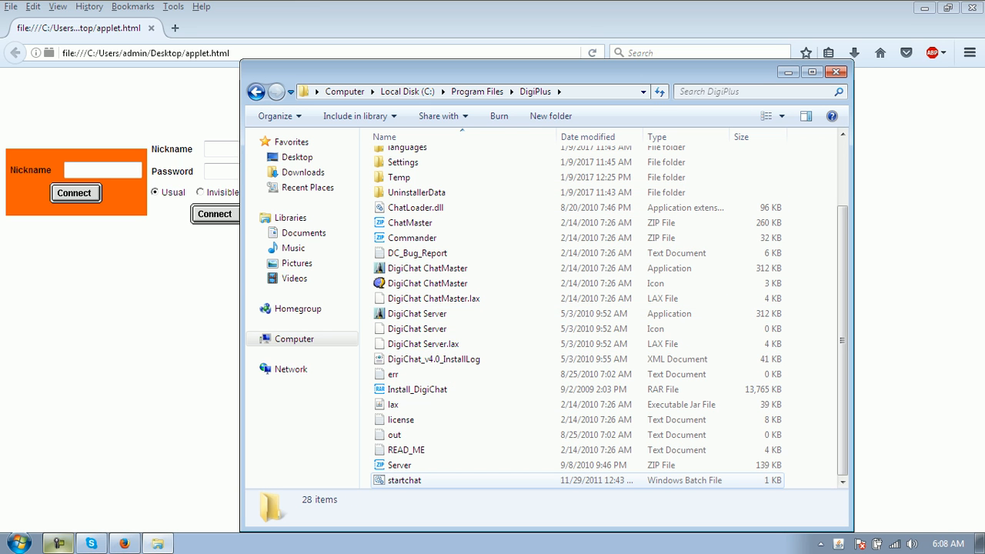
double_click(404, 480)
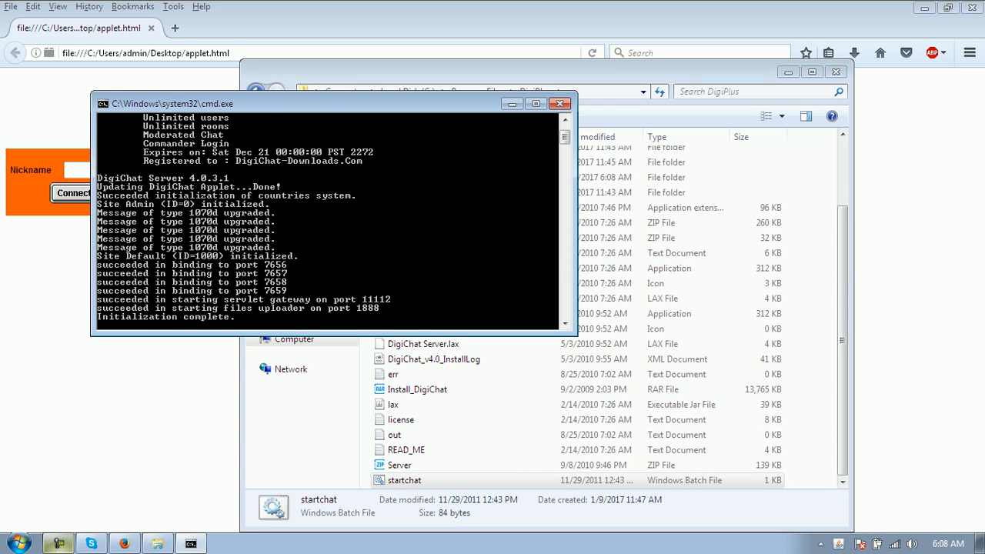
drag(308, 103, 505, 165)
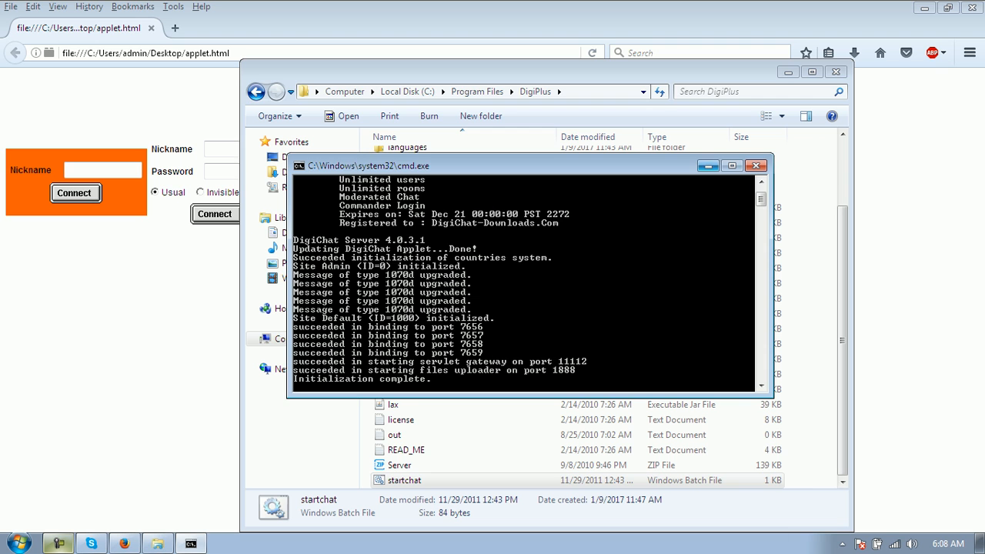
click(708, 165)
- Close Explorer and log in via the middle form as Admin with the administrator password
click(836, 71)
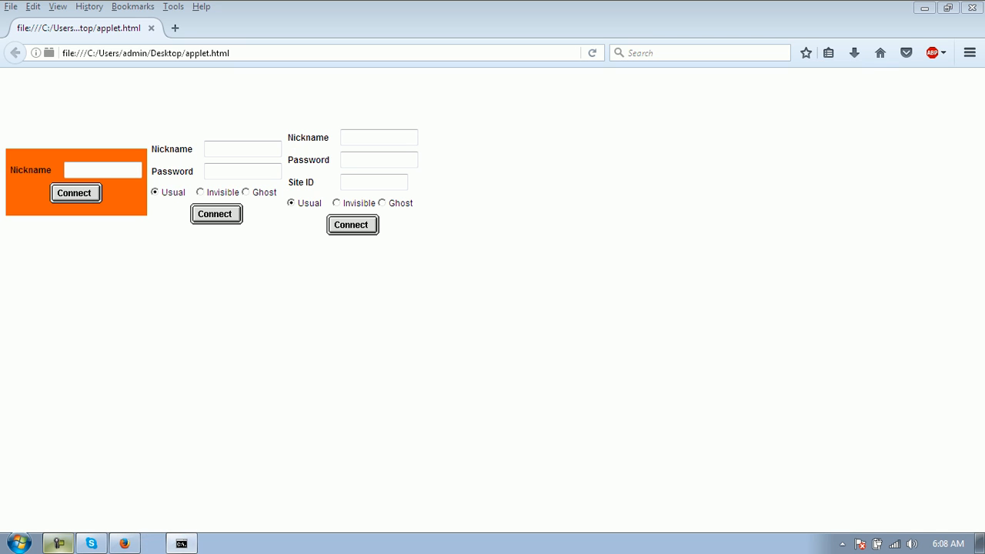
click(243, 150)
text(Admin)
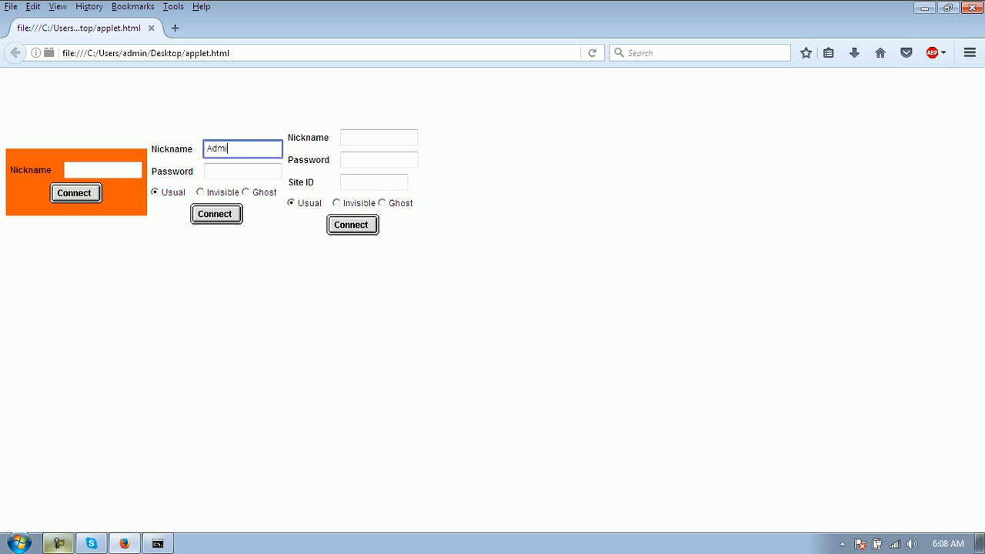
key(Tab)
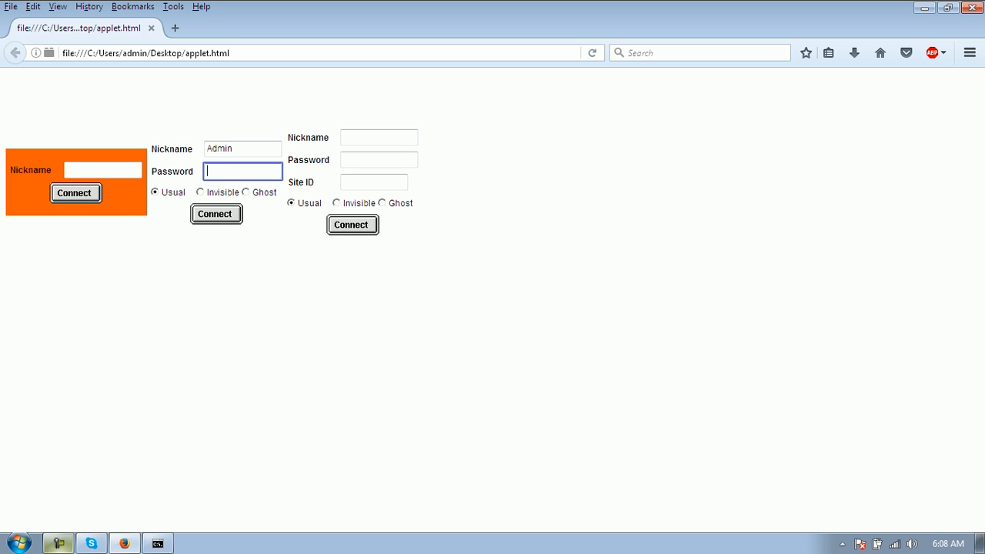
text(a)
text(*******)
key(Return)
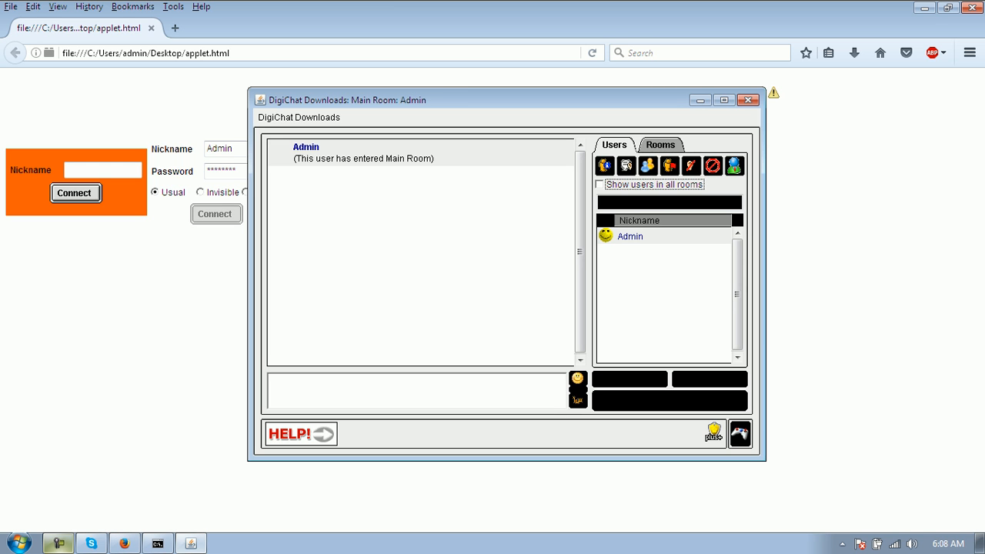
- In Site Options, switch the active theme from 1005 DigiChat Classic to 1002 Default, save, and reload
click(299, 118)
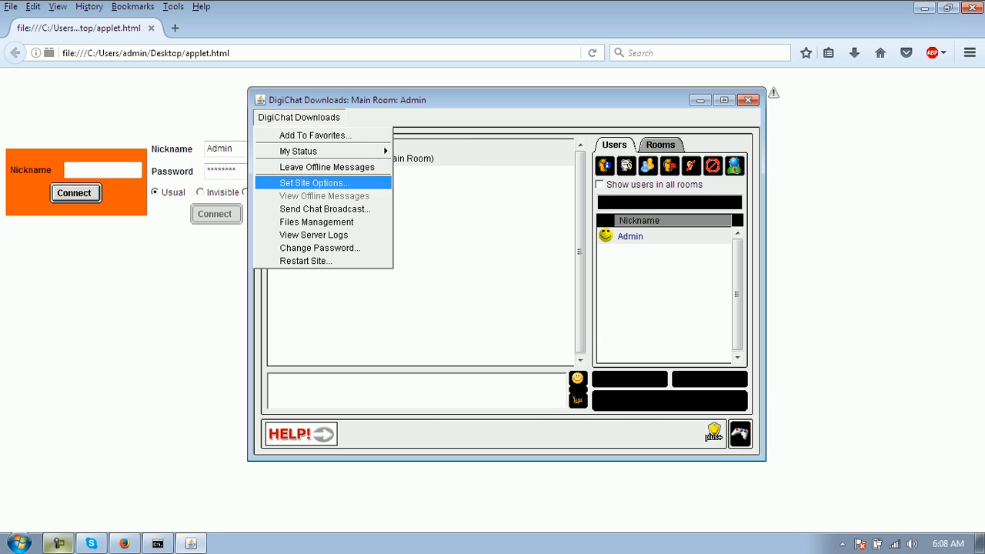
click(311, 183)
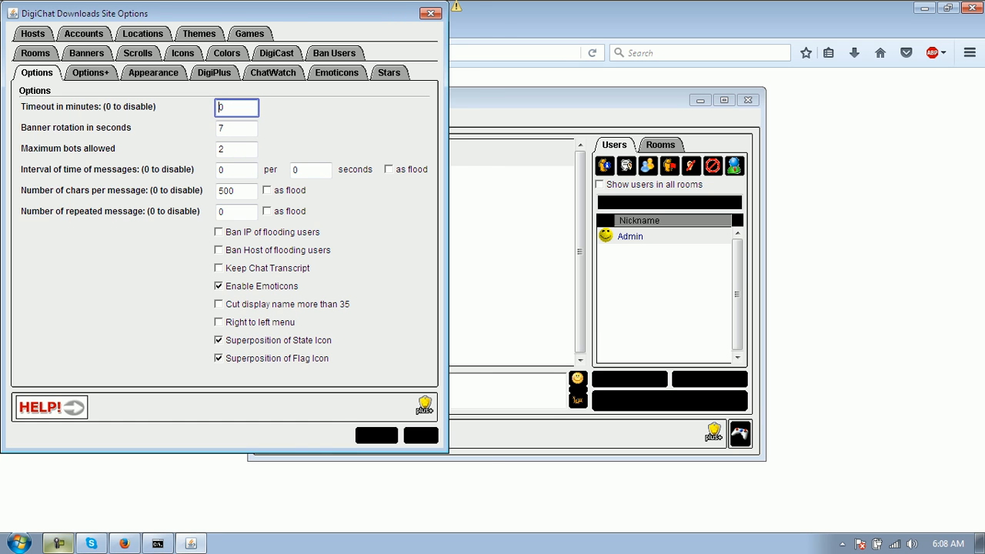
drag(199, 13, 249, 32)
click(249, 54)
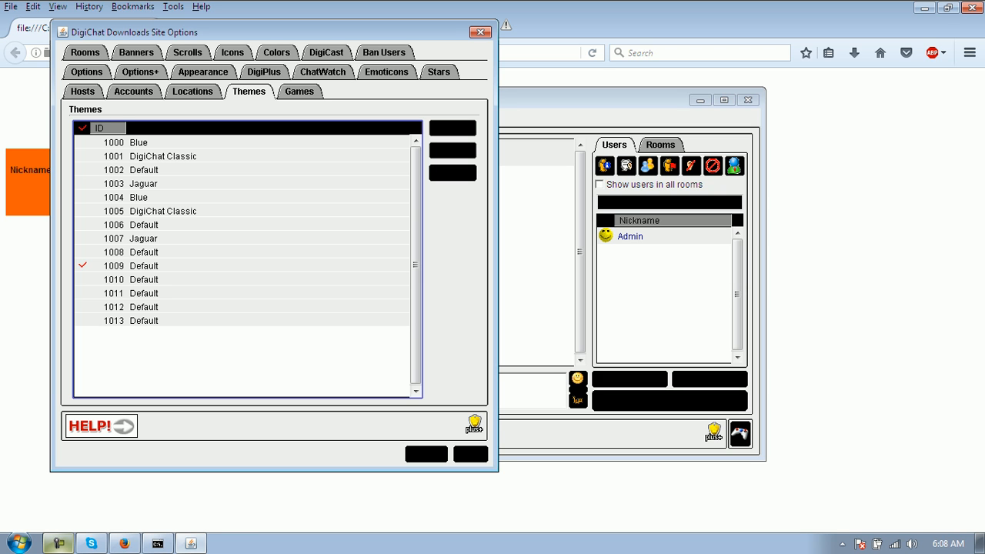
click(83, 211)
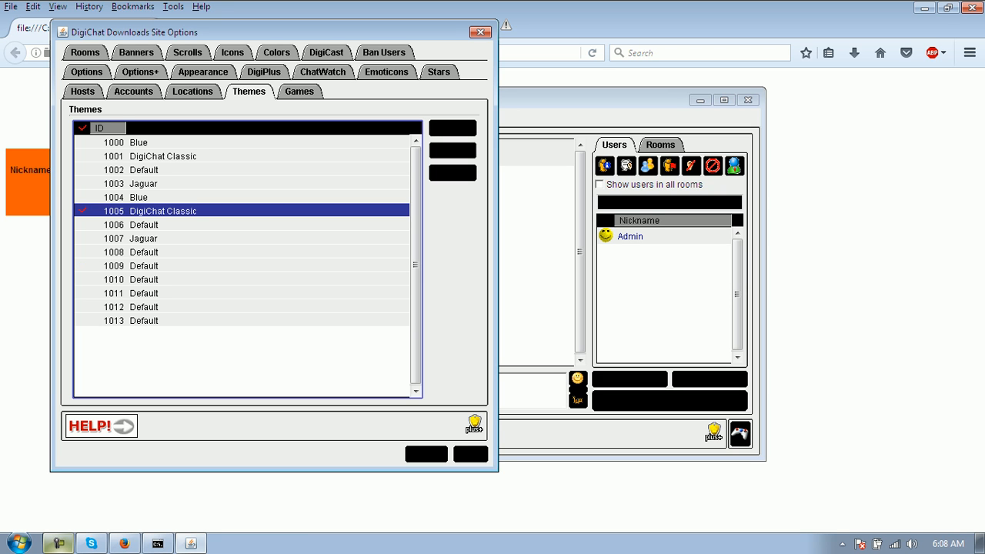
click(82, 170)
click(470, 454)
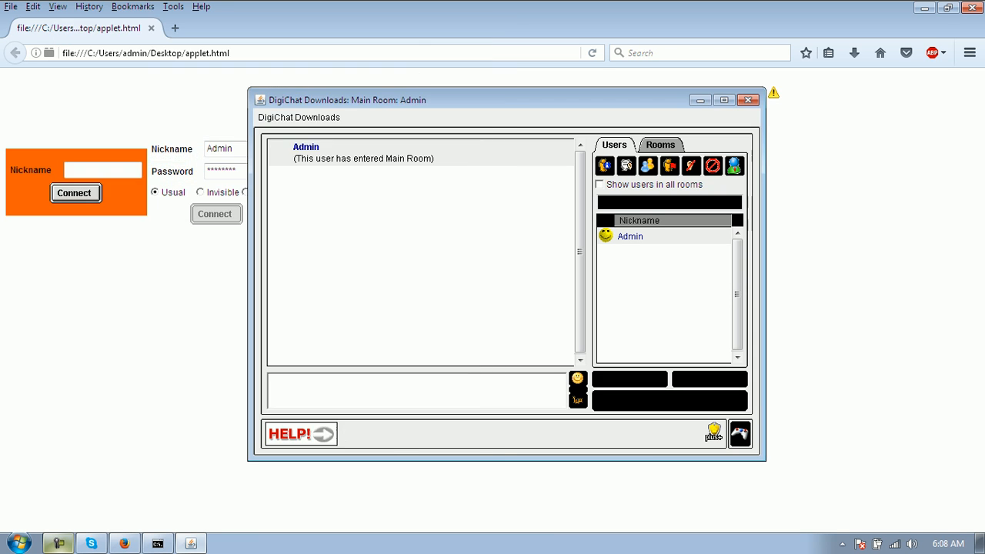
click(748, 100)
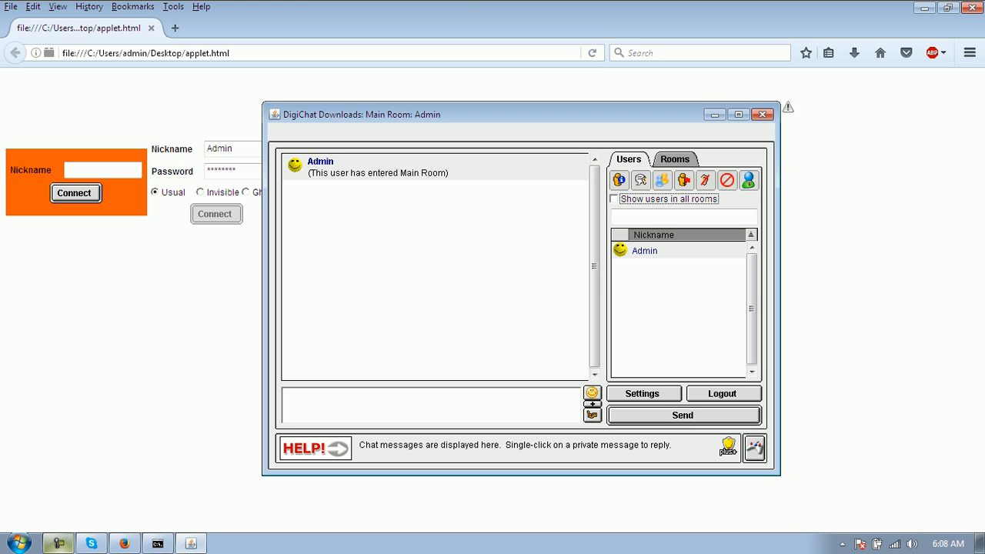
- Expand the formatting options, then open and close the emoticon picker and the empty shortcut picker
click(592, 405)
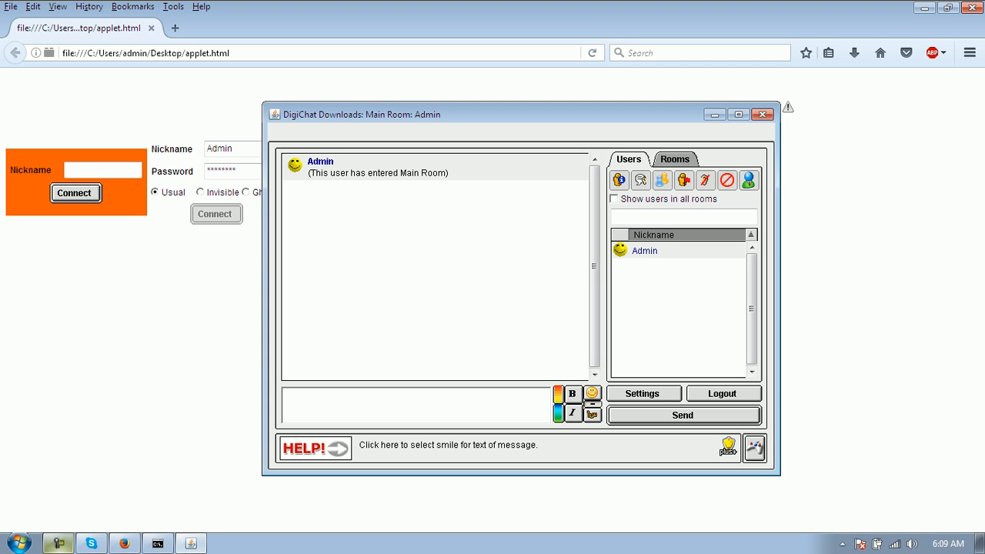
click(592, 394)
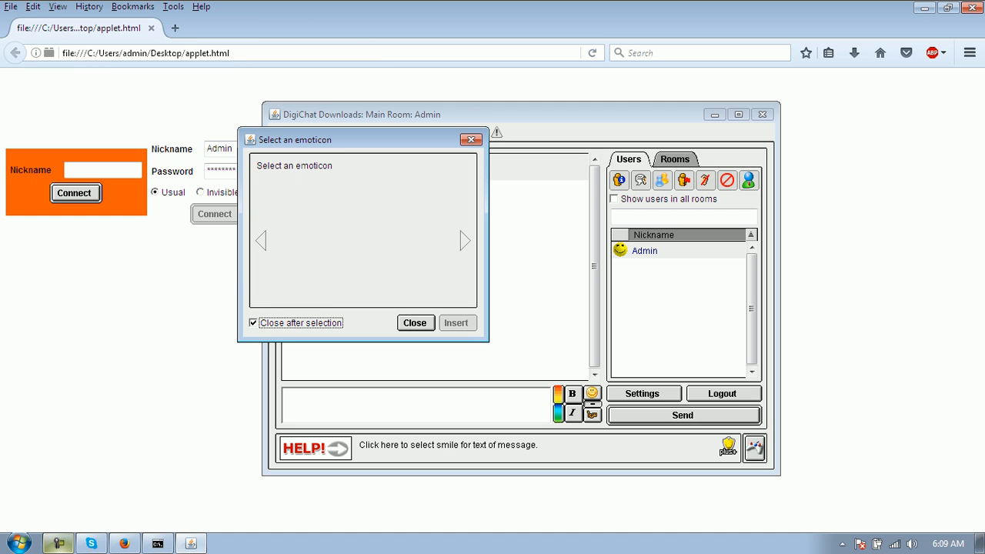
click(416, 323)
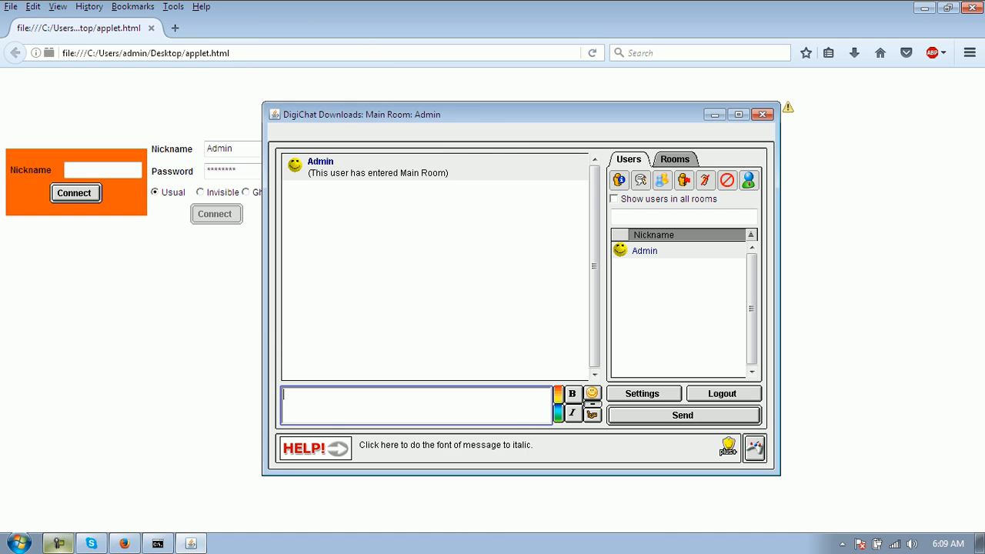
click(592, 414)
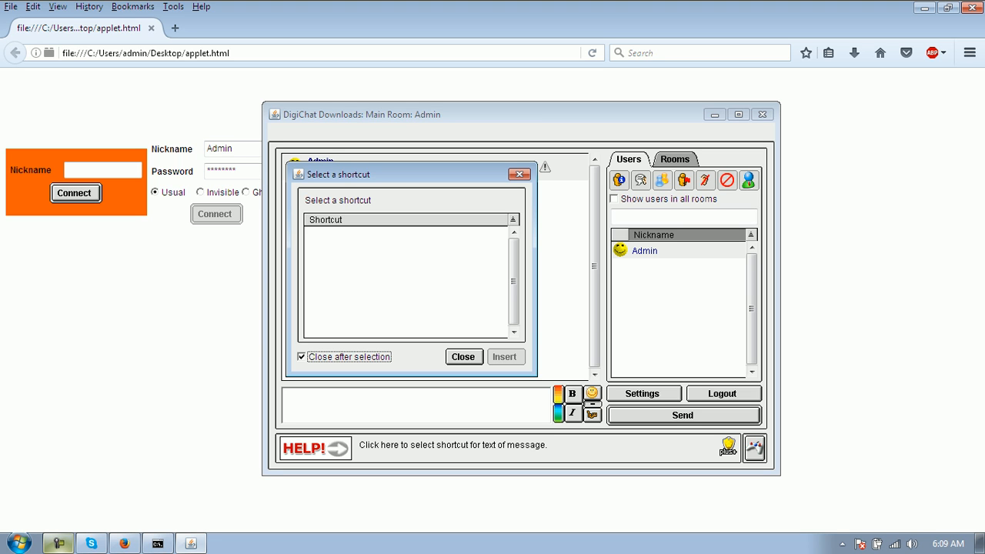
click(406, 281)
click(463, 357)
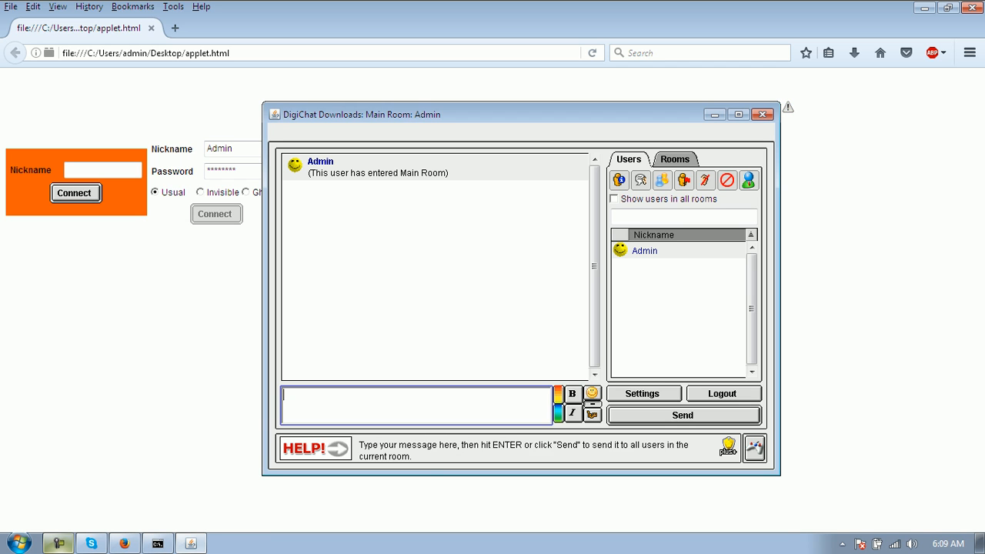
- Type 'Typing a sentence for digichat-downloads.com' in the message box after clearing early typos
text(Typing a sentence for d)
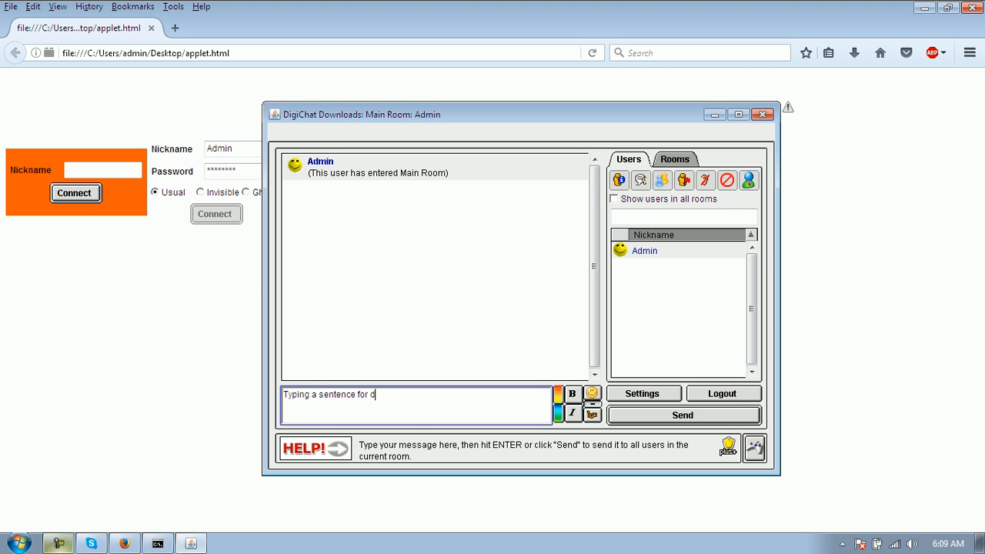
text(igichat-downloads.com)
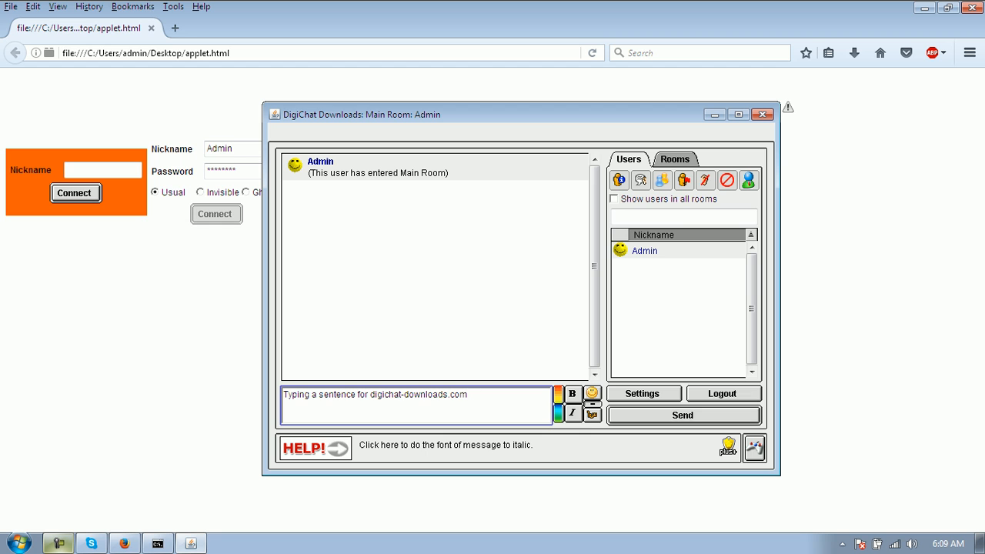
- Make the message italic and bold, undoing an accidental deletion of the sentence along the way
click(572, 413)
drag(471, 396, 284, 377)
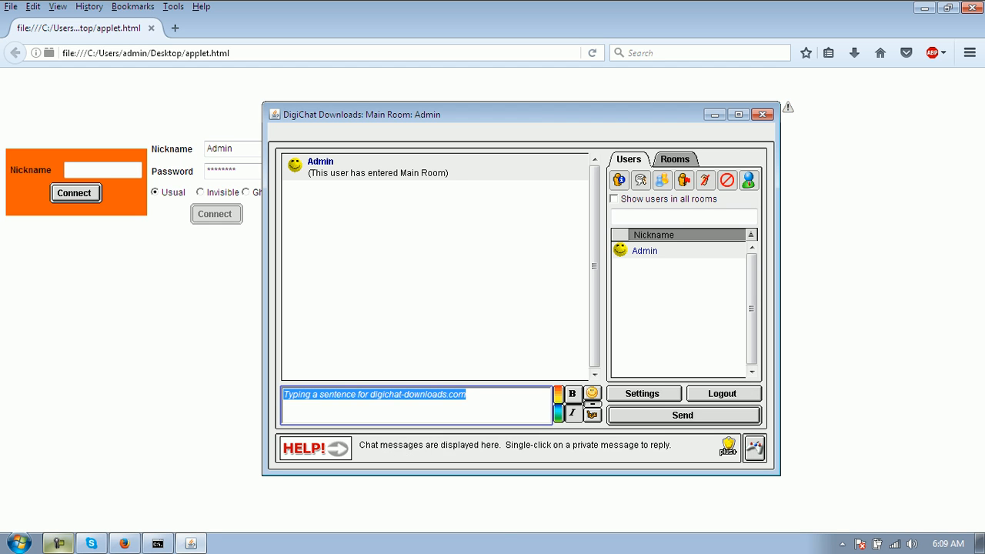
key(BackSpace)
key(ctrl+z)
click(471, 396)
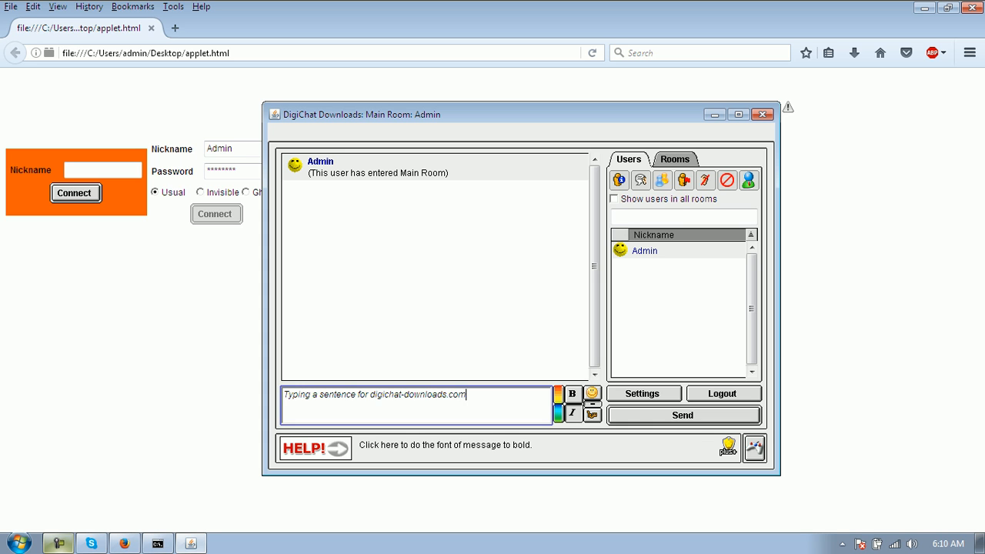
click(572, 394)
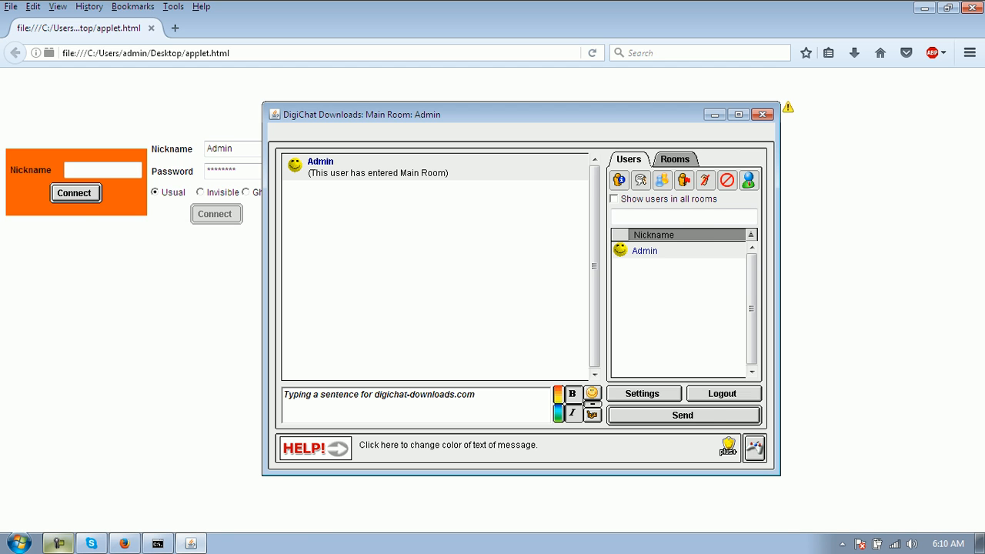
click(558, 403)
- Colour the message red on a black background, send it, and select Admin in the Users list
drag(521, 166, 556, 170)
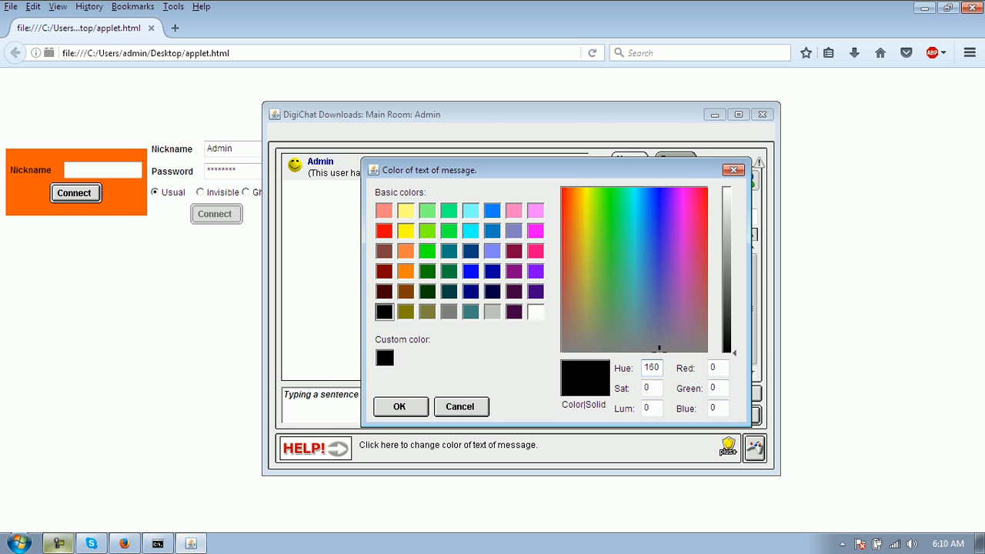
click(384, 231)
click(400, 406)
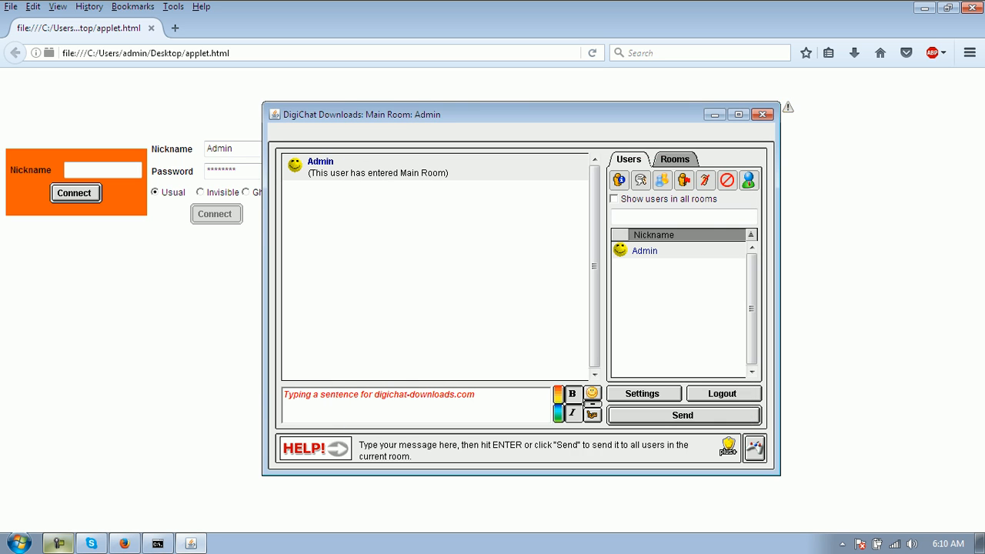
click(558, 414)
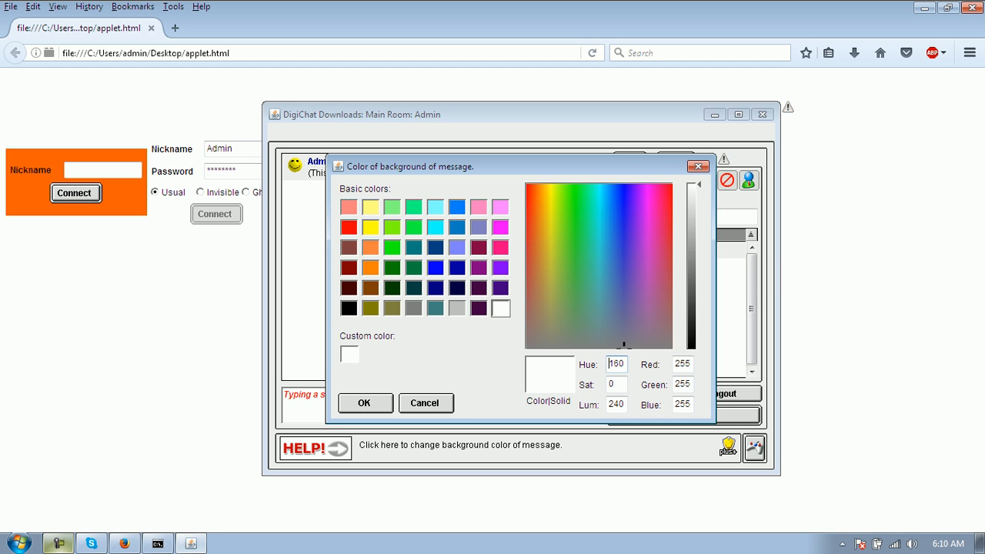
click(623, 346)
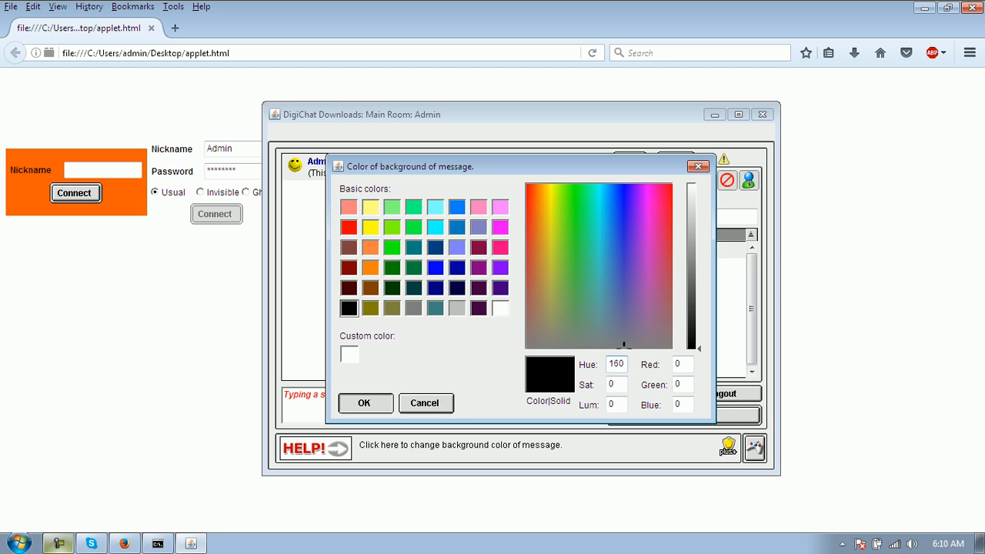
click(364, 403)
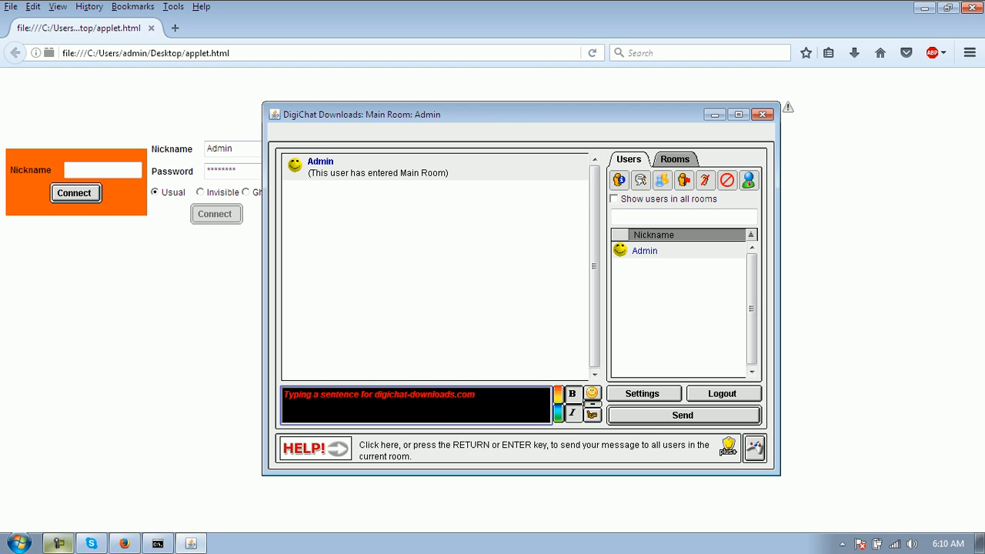
click(683, 415)
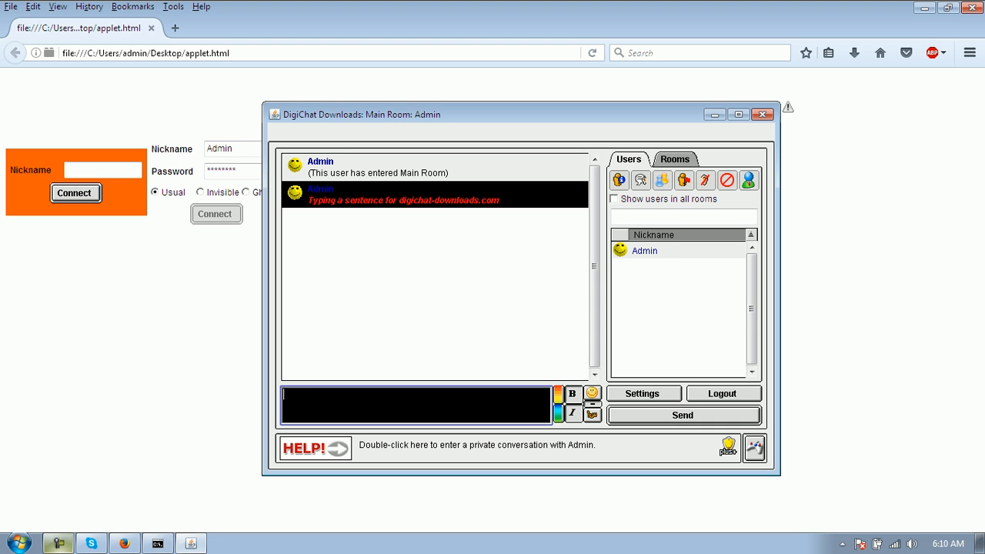
click(645, 251)
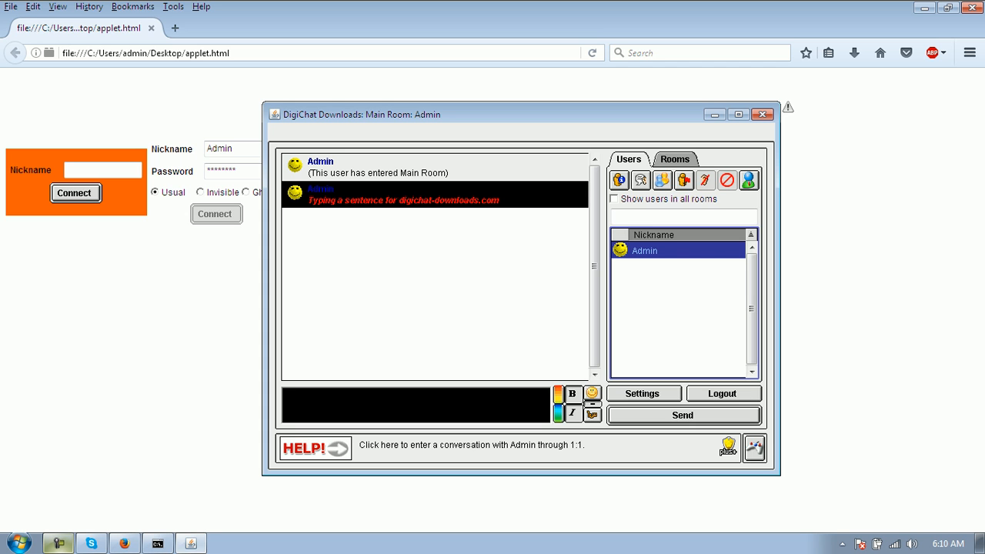
- Try a 1:1 chat with Admin, dismiss the 'Cannot open 1:1 window' note, and open Firefox's pop-up Options
click(662, 181)
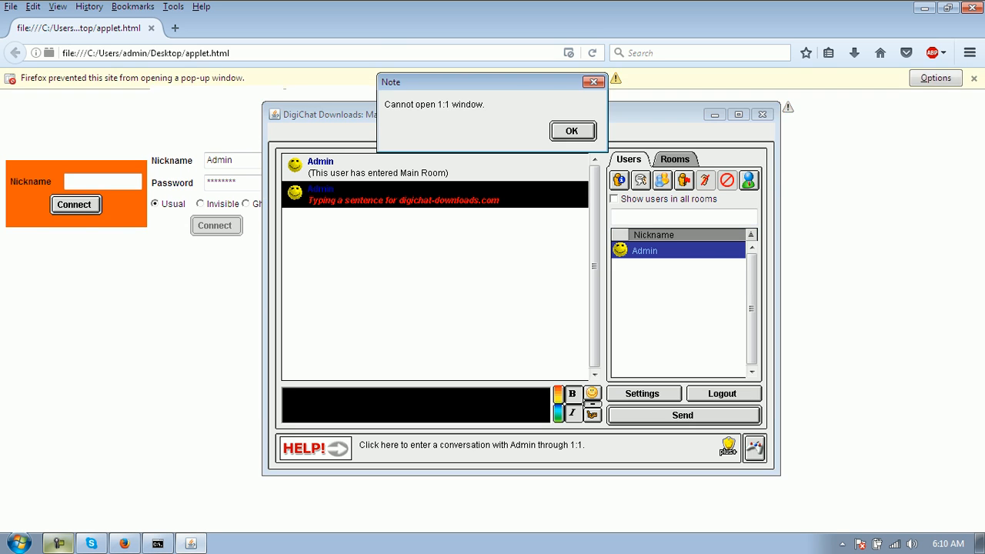
click(572, 131)
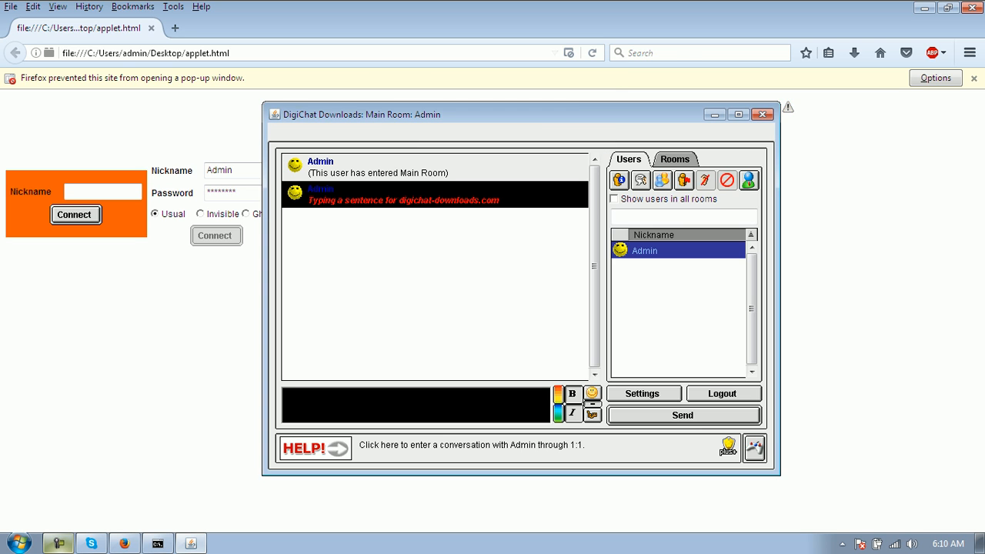
click(935, 77)
click(935, 78)
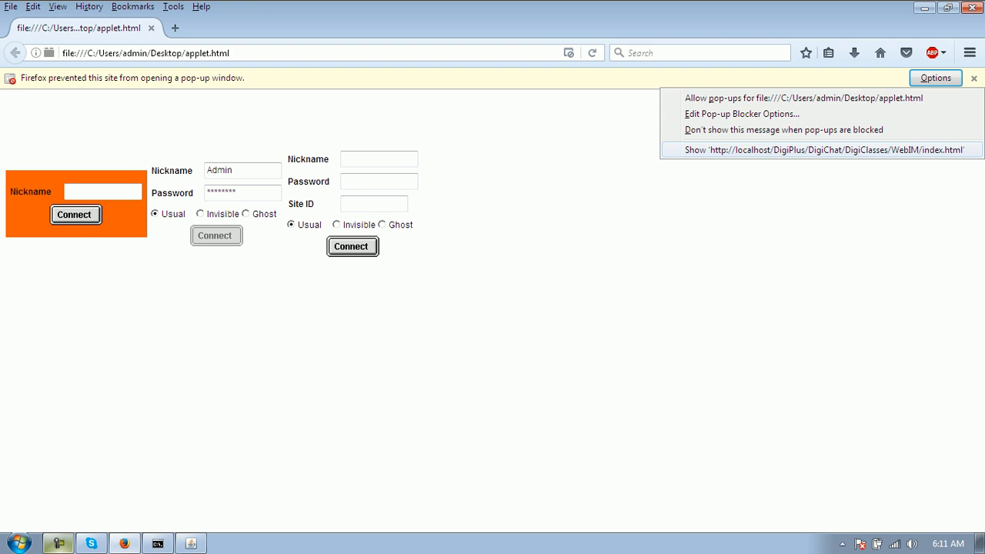
- Show the blocked WebIM pop-up, which reports Error 404 Not Found, then close it
key(Return)
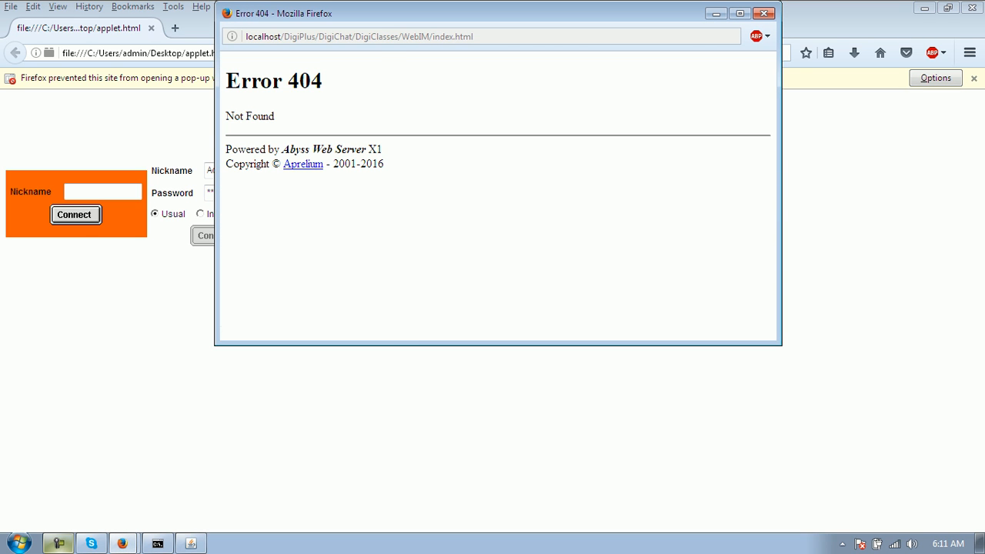
click(764, 13)
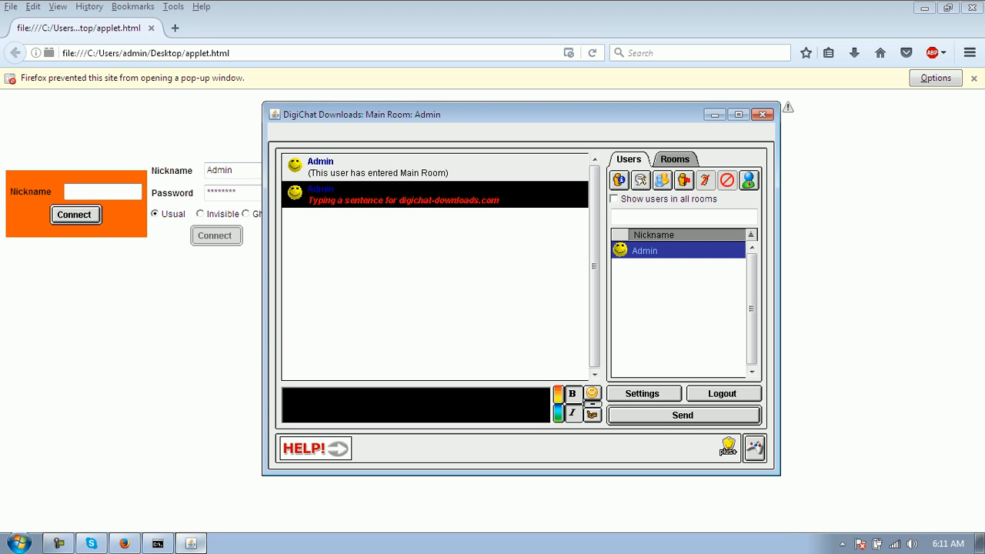
- Log in a second user named DigiChat-Downloads.com through the orange login box
click(103, 192)
text(a)
key(BackSpace)
text(T)
key(BackSpace)
text(DigiChat)
text(-Downloads.c)
text(om)
key(Return)
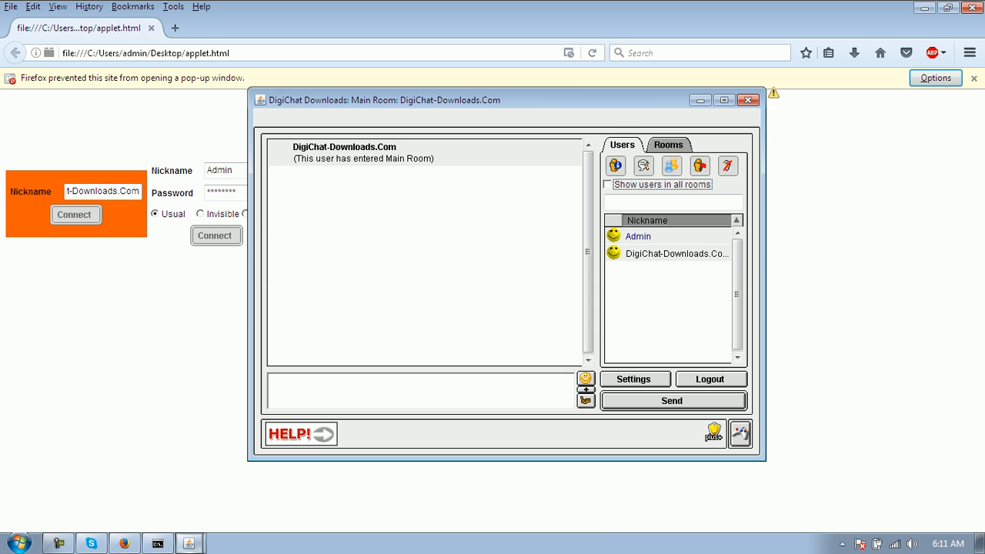
- Minimize Firefox and place the two Main Room windows side by side, second user's on top
click(926, 8)
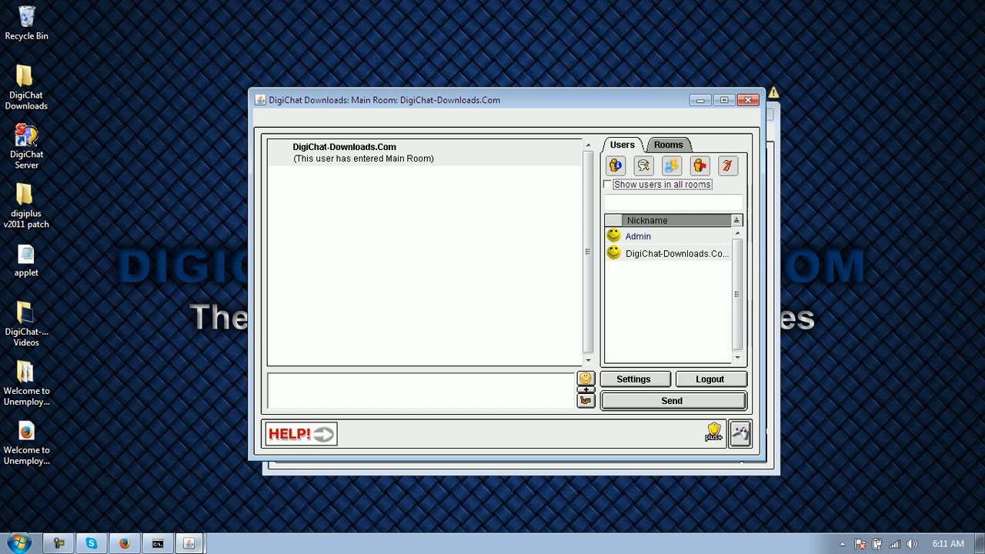
drag(524, 100, 311, 23)
drag(616, 114, 746, 133)
click(208, 314)
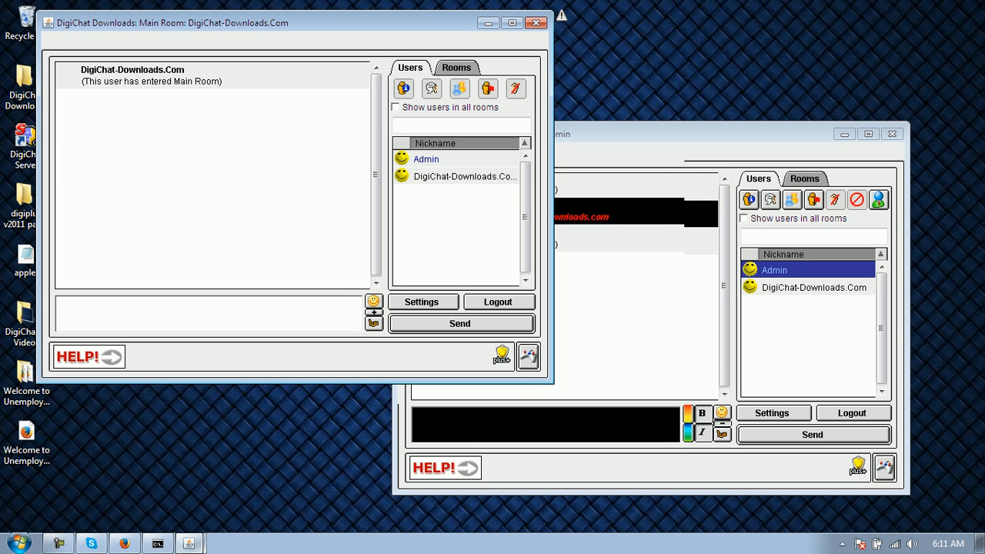
- Open the second user's styles panel, then review Admin's Kick dialog for DigiChat-Downloads.Com and cancel it
click(374, 312)
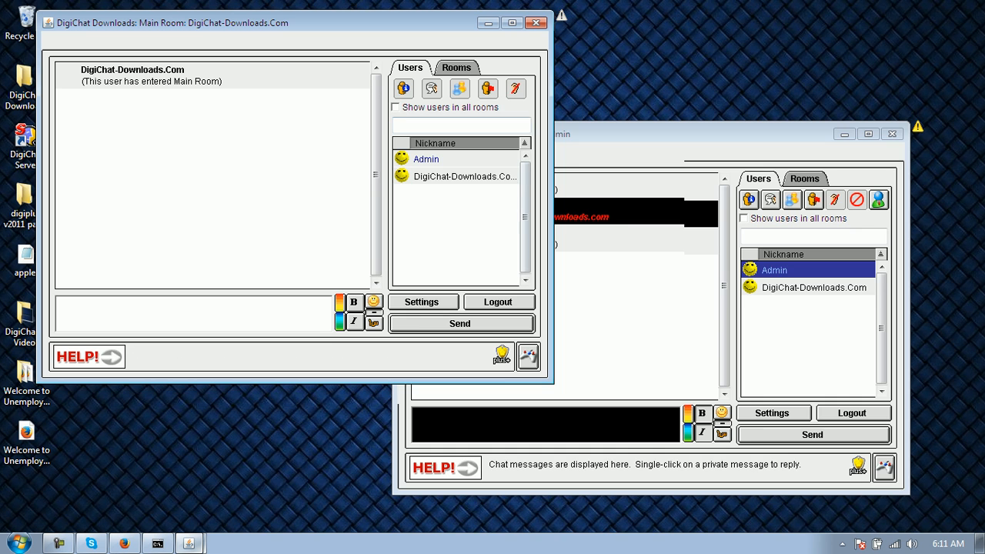
click(814, 288)
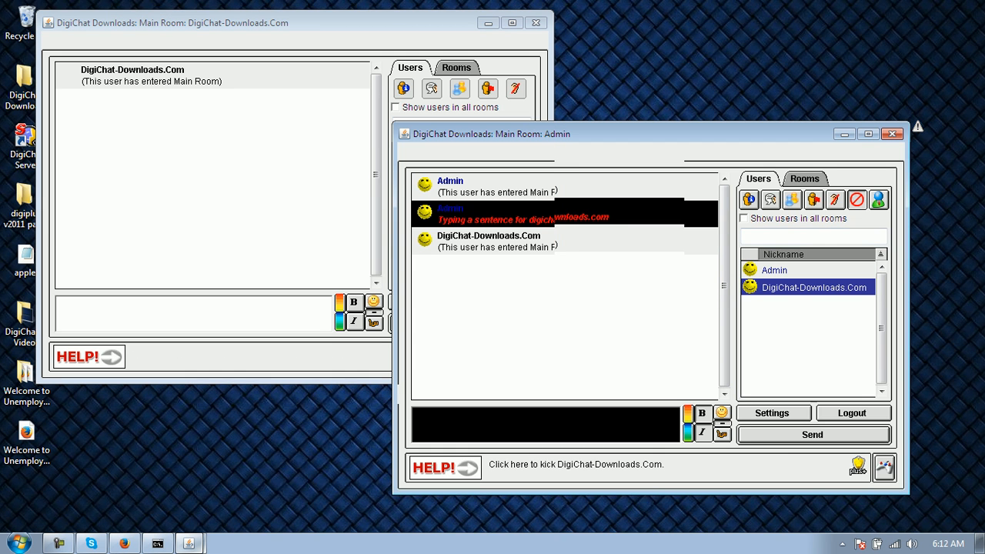
click(884, 467)
drag(115, 13, 348, 171)
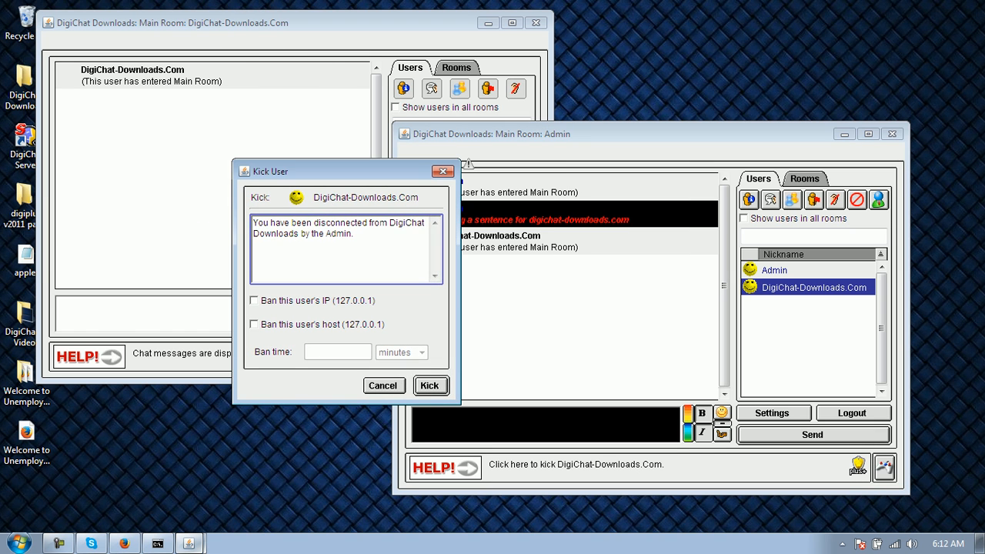
key(ctrl+a)
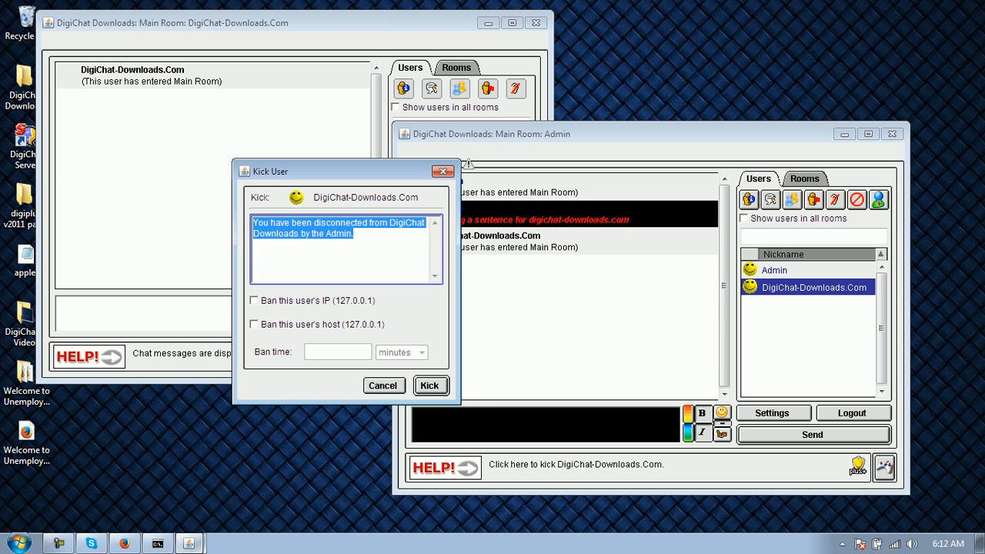
click(255, 301)
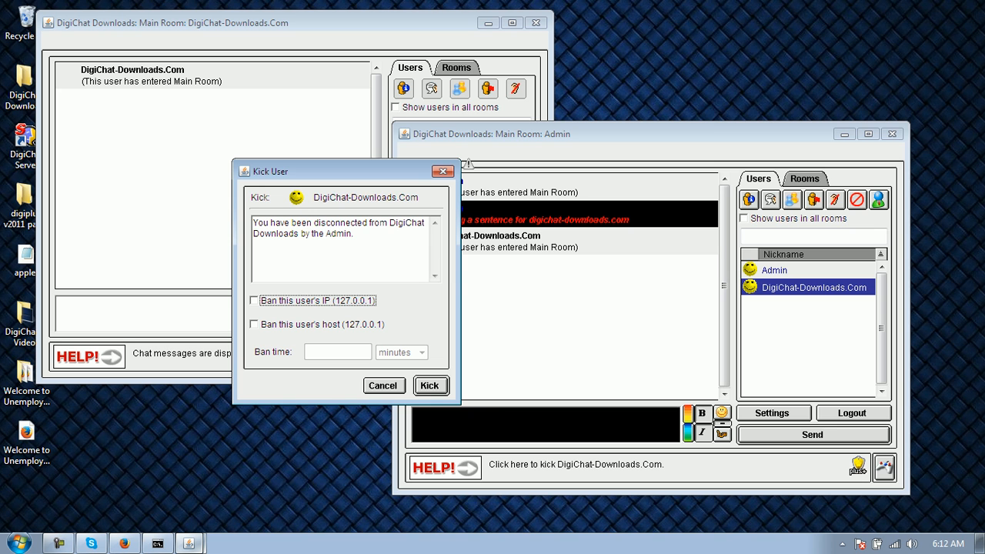
click(383, 385)
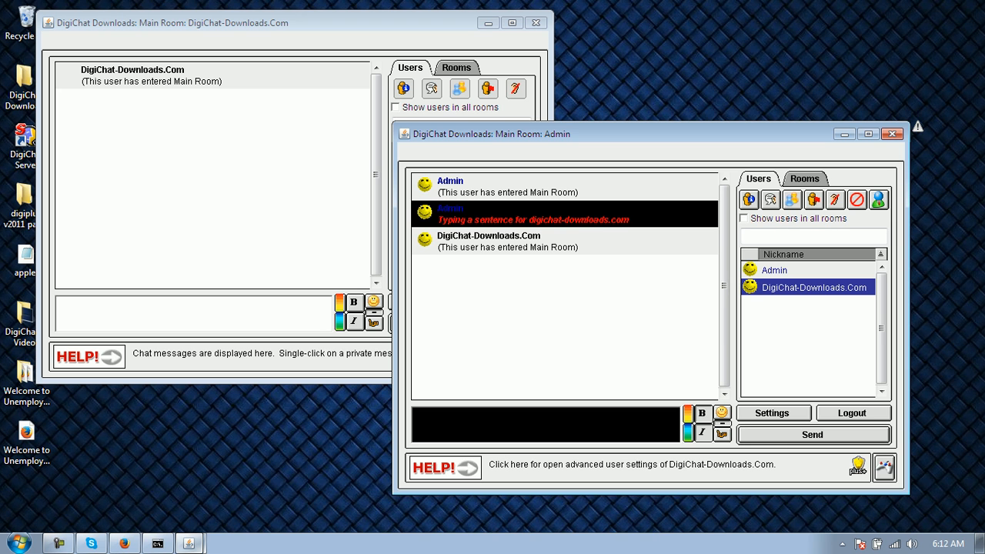
click(878, 201)
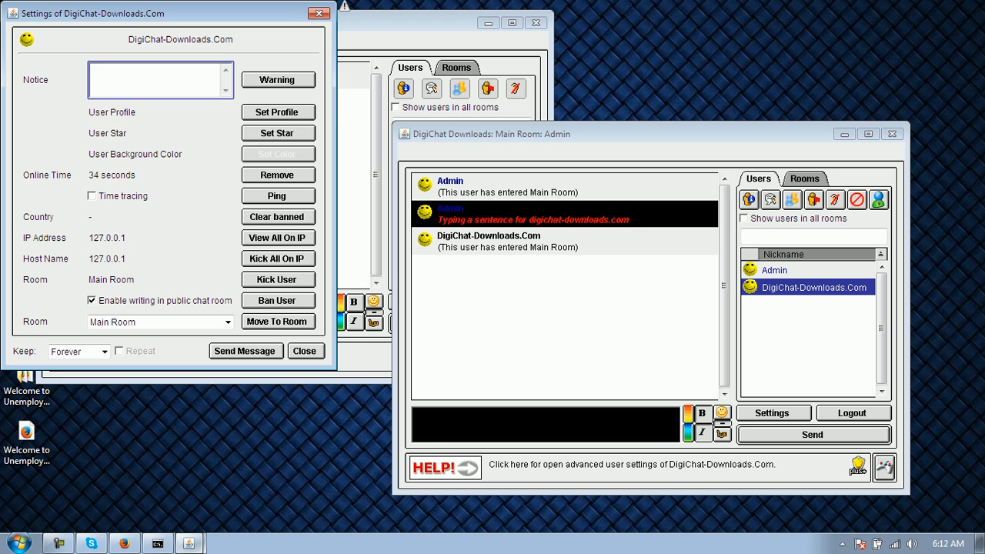
drag(185, 13, 327, 101)
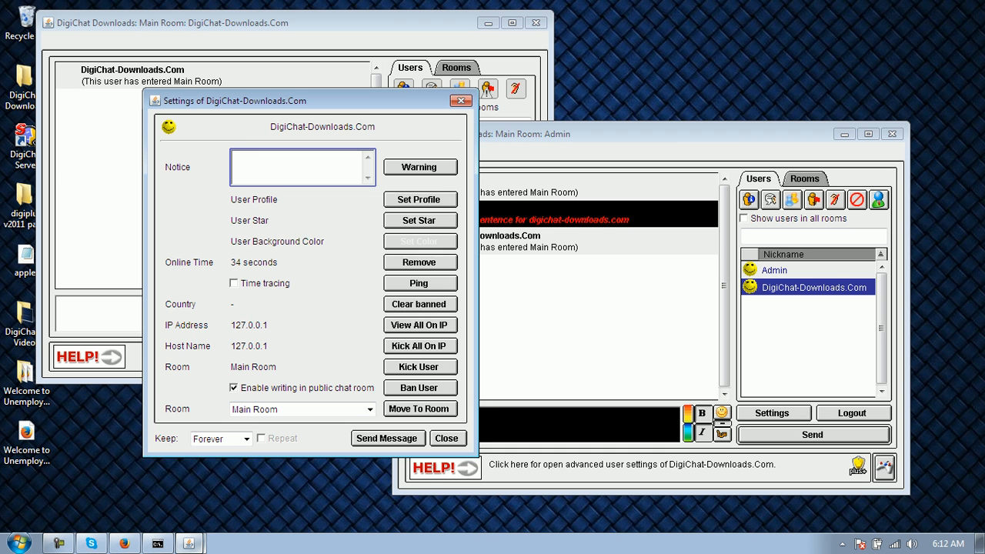
click(370, 410)
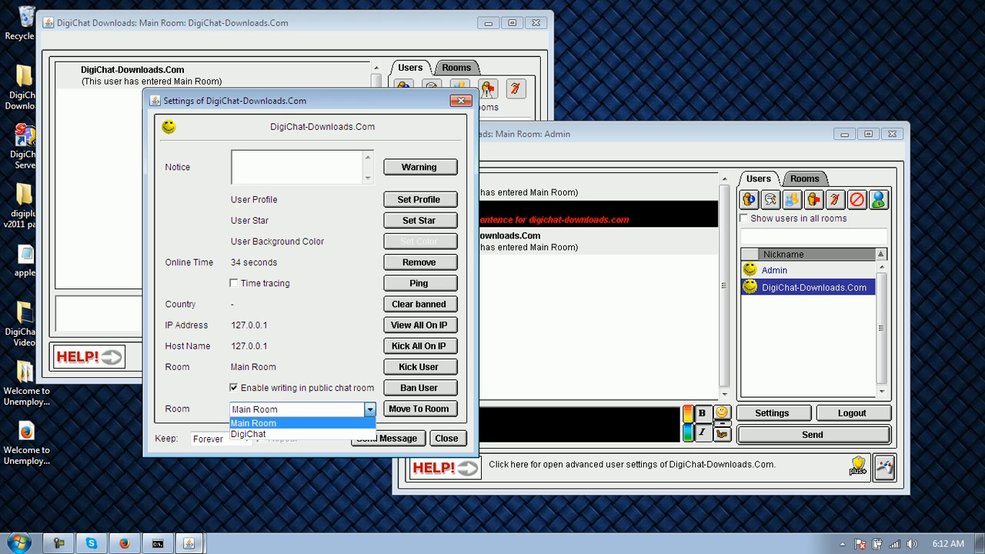
click(371, 409)
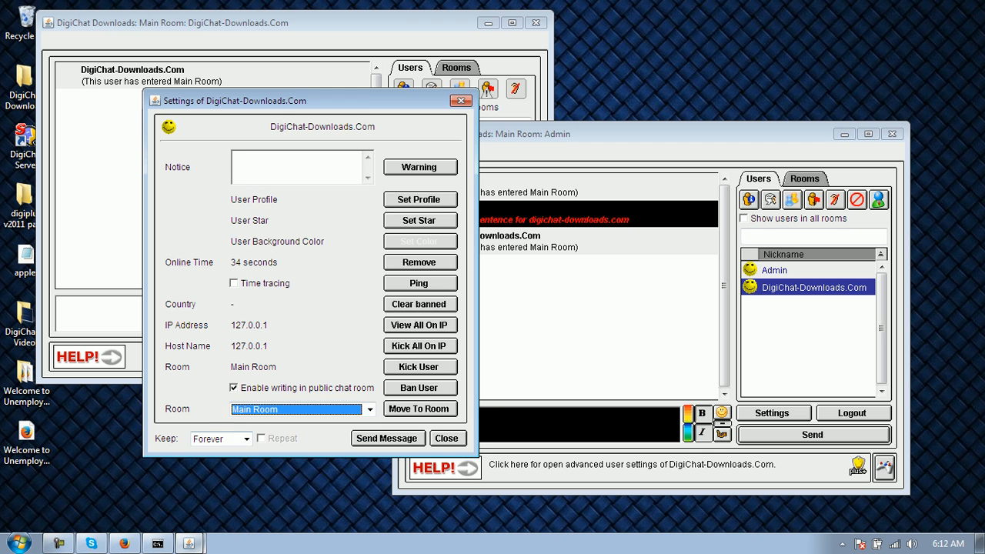
click(246, 438)
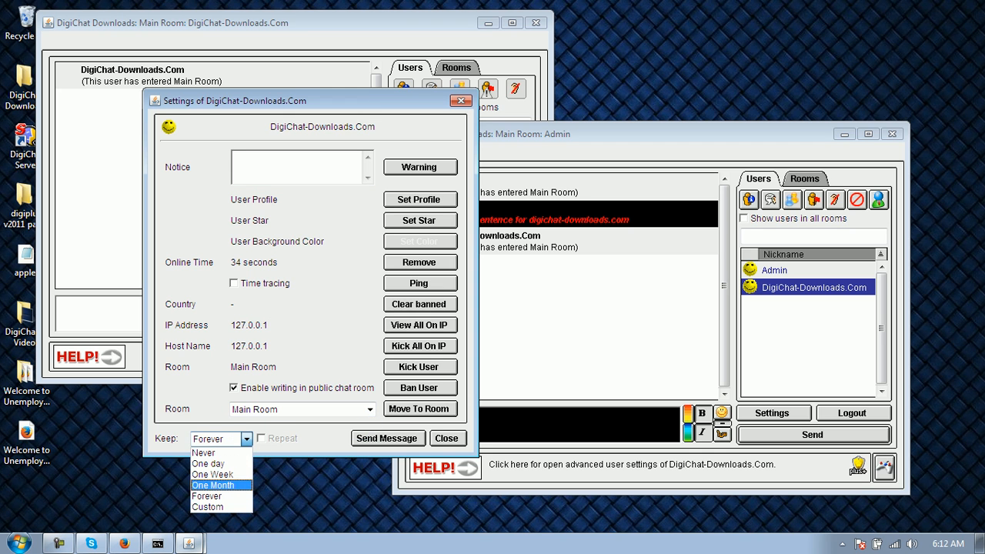
click(247, 439)
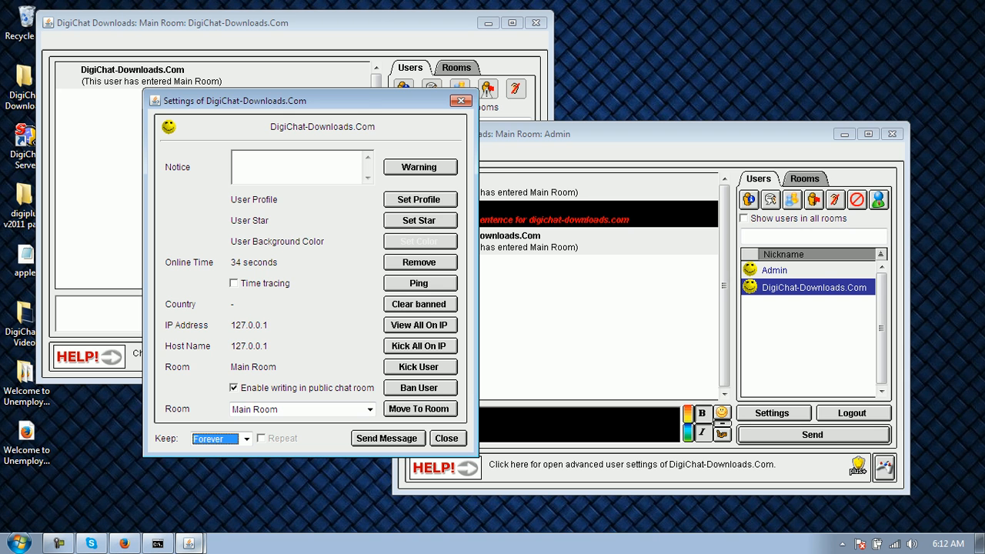
click(446, 439)
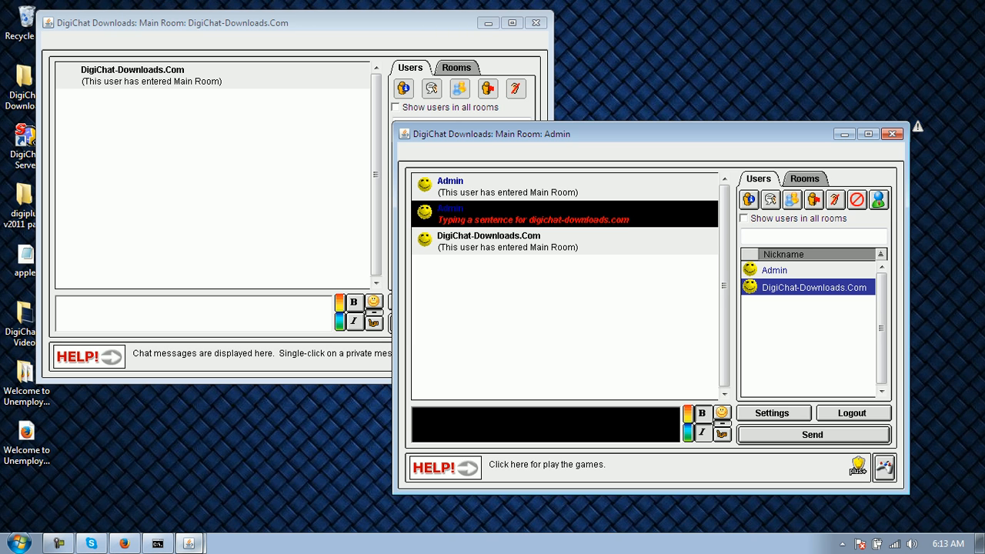
click(884, 467)
key(Return)
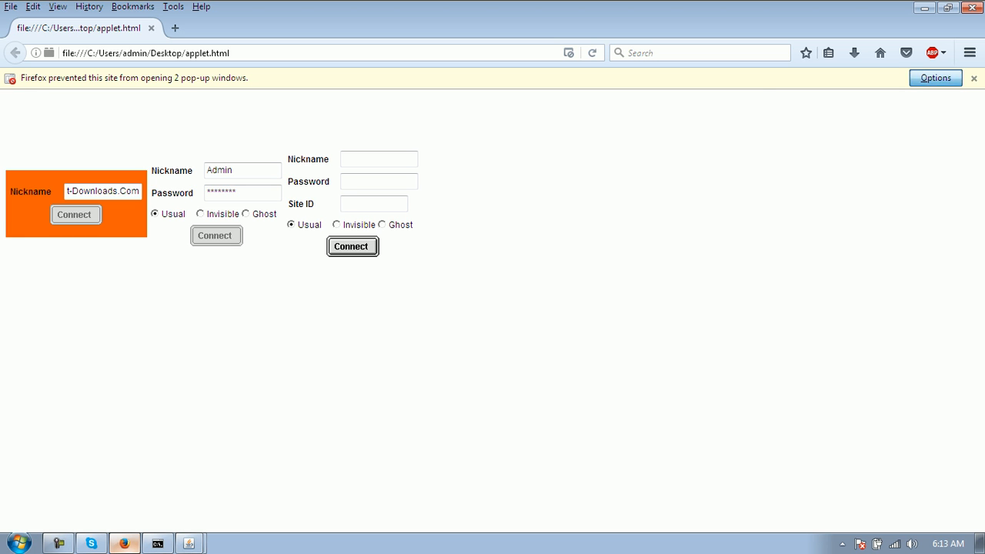
click(936, 78)
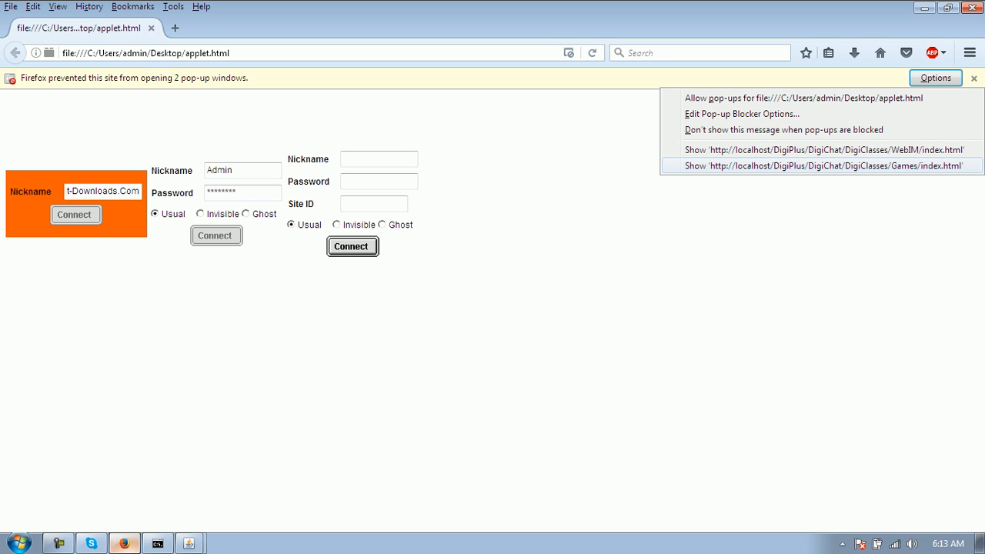
click(824, 165)
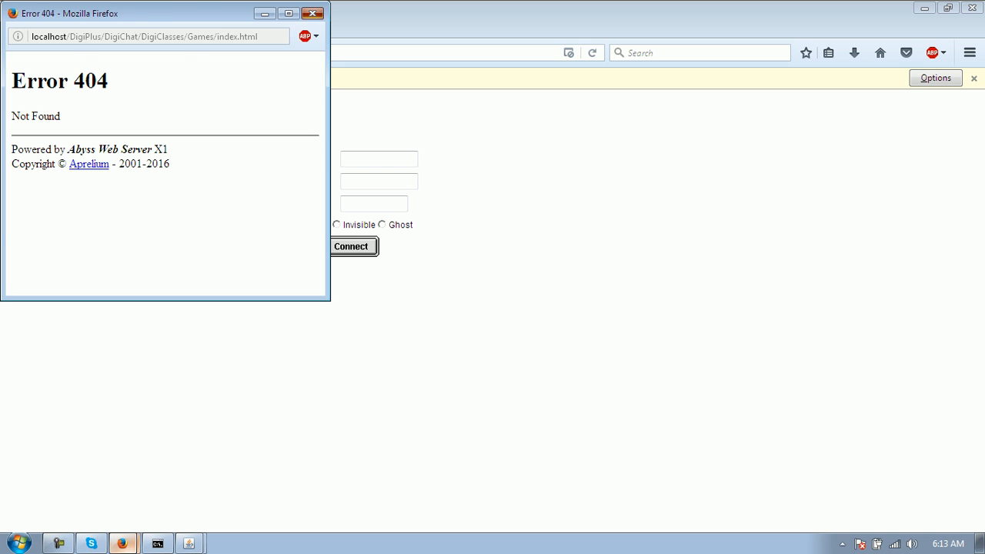
click(313, 13)
click(925, 8)
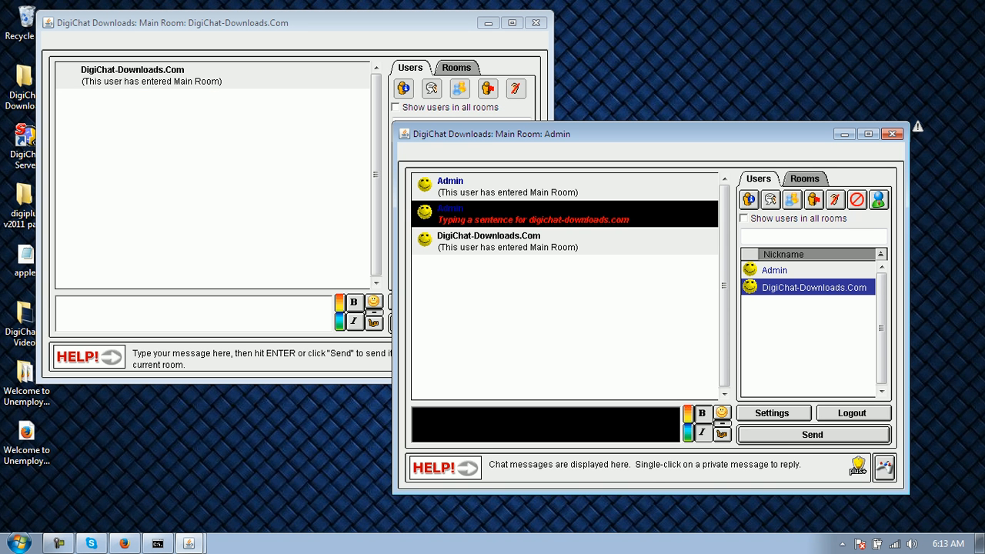
click(443, 152)
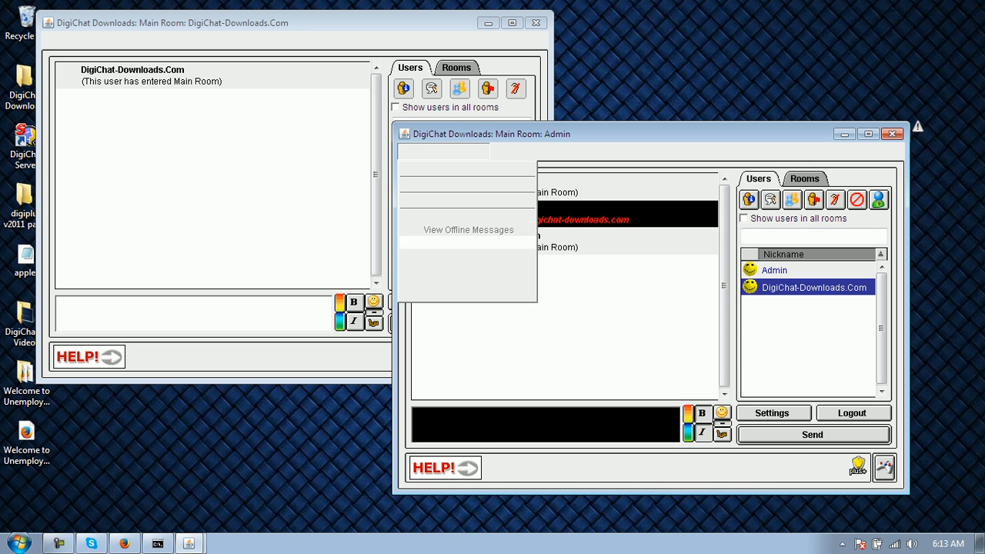
click(536, 23)
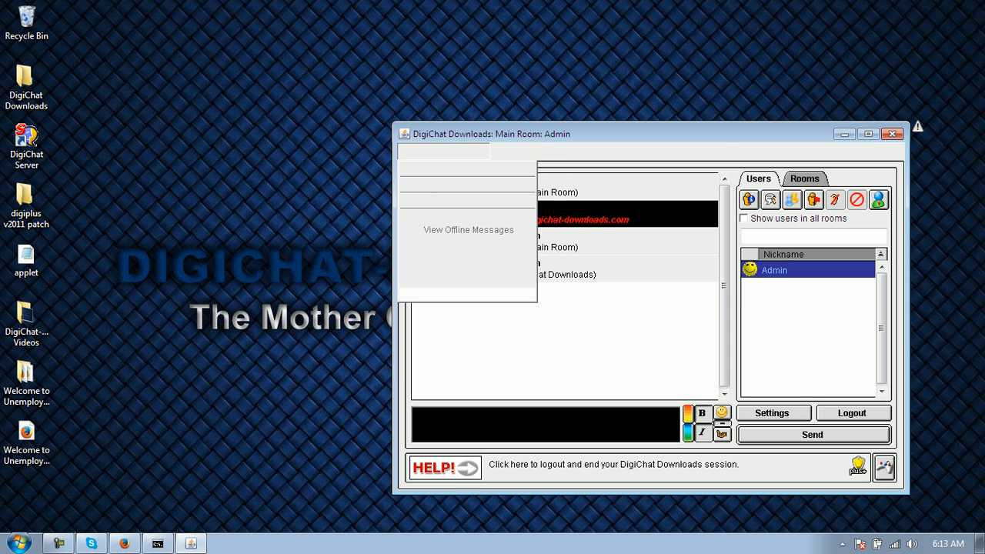
click(852, 413)
click(125, 543)
click(216, 236)
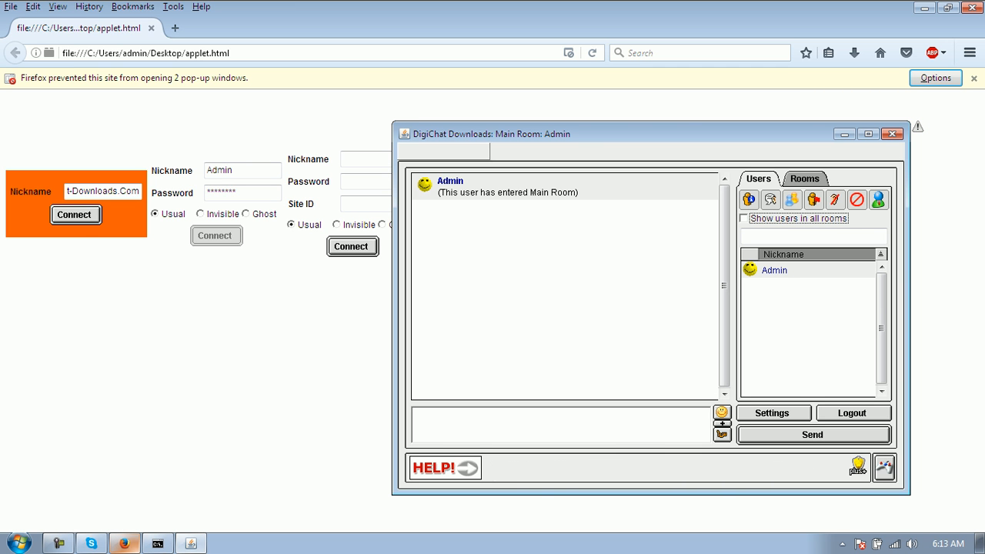
click(413, 151)
click(561, 245)
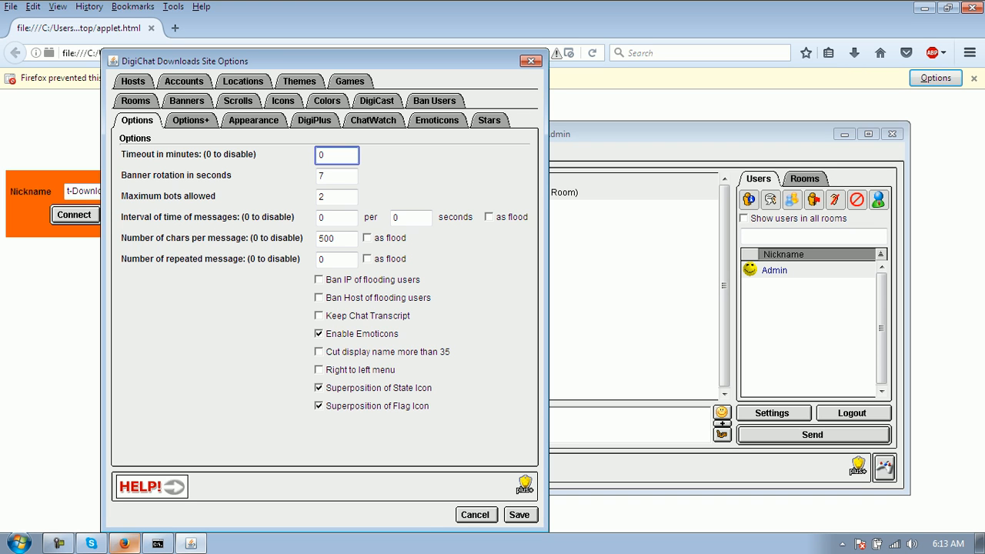
- Look through the Options+, appearance and DigiPlus branding pages of Site Options
click(191, 120)
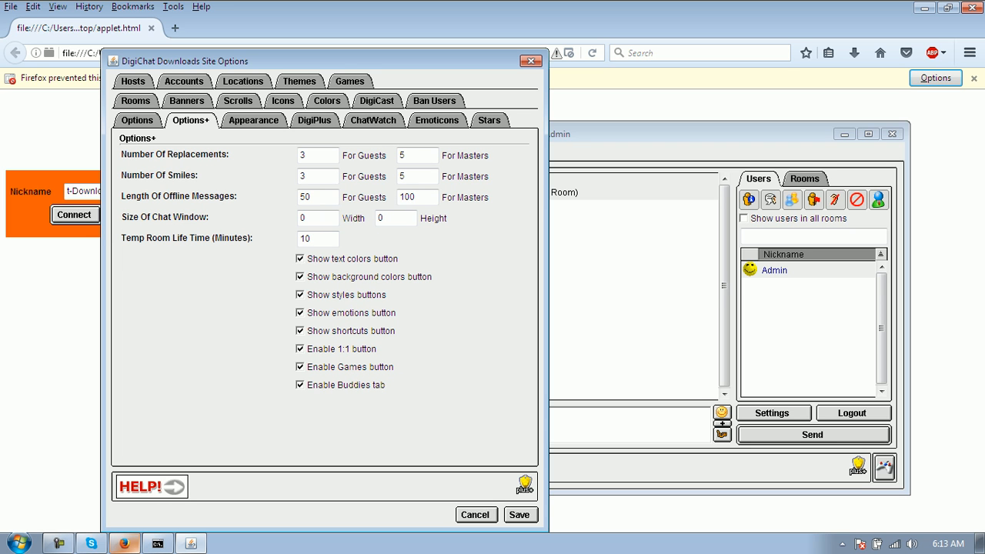
click(253, 120)
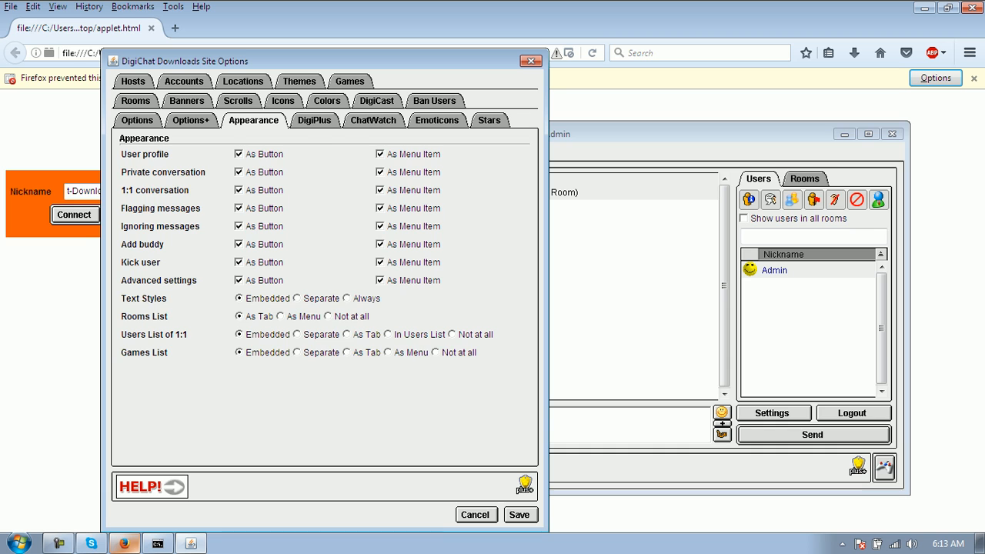
click(314, 120)
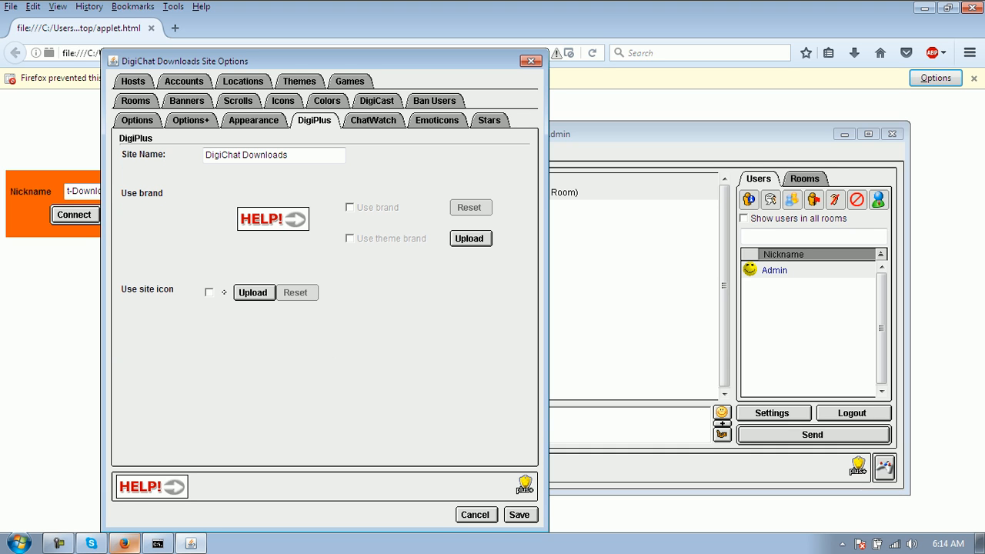
drag(290, 156, 202, 155)
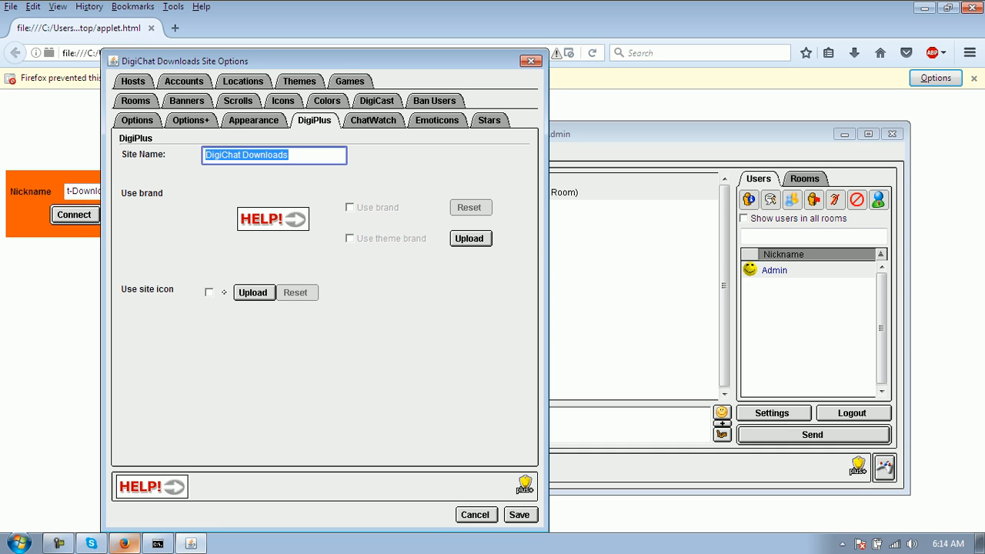
mouse_move(308, 61)
mouse_down()
mouse_move(313, 112)
mouse_move(435, 342)
mouse_up()
click(420, 151)
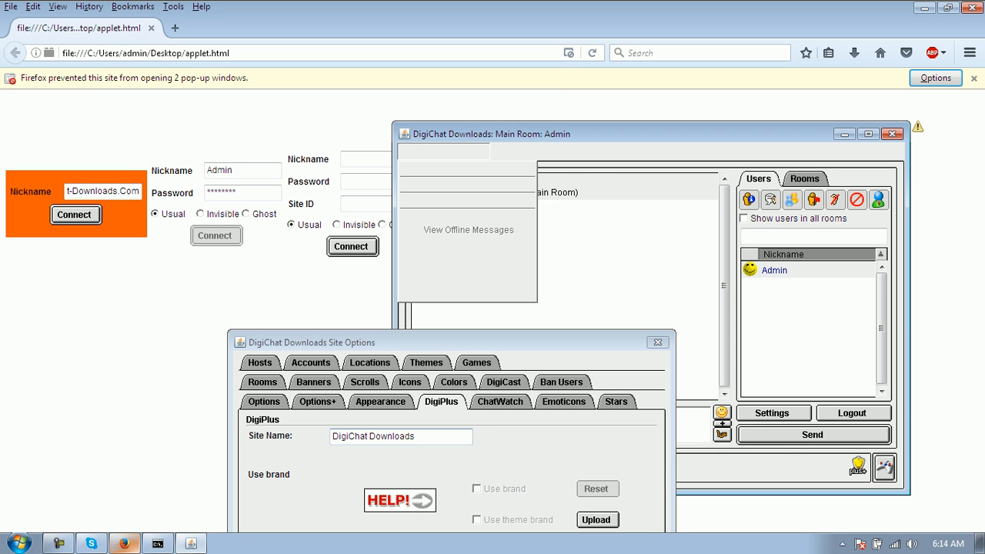
drag(435, 342, 290, 47)
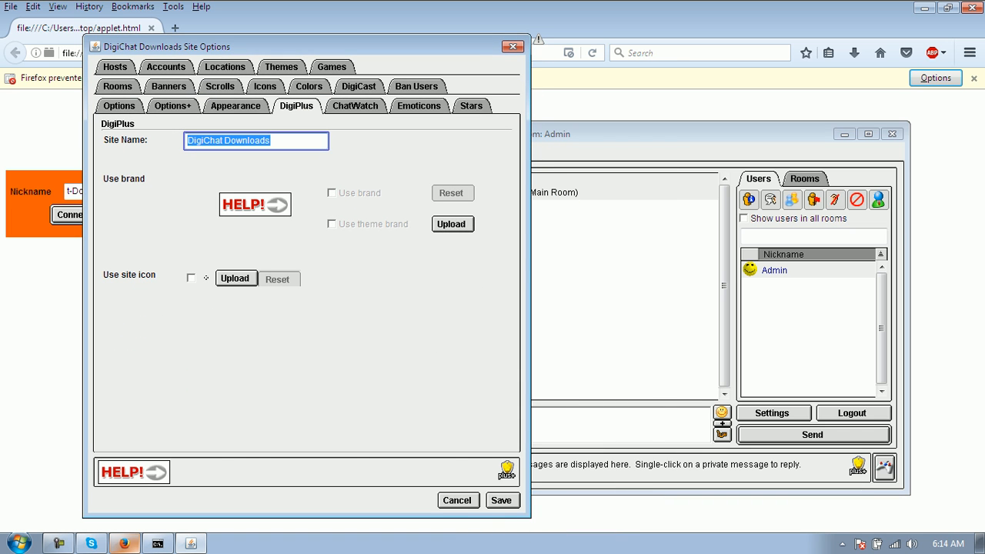
- Check the chat server console output, then minimize the console
click(158, 544)
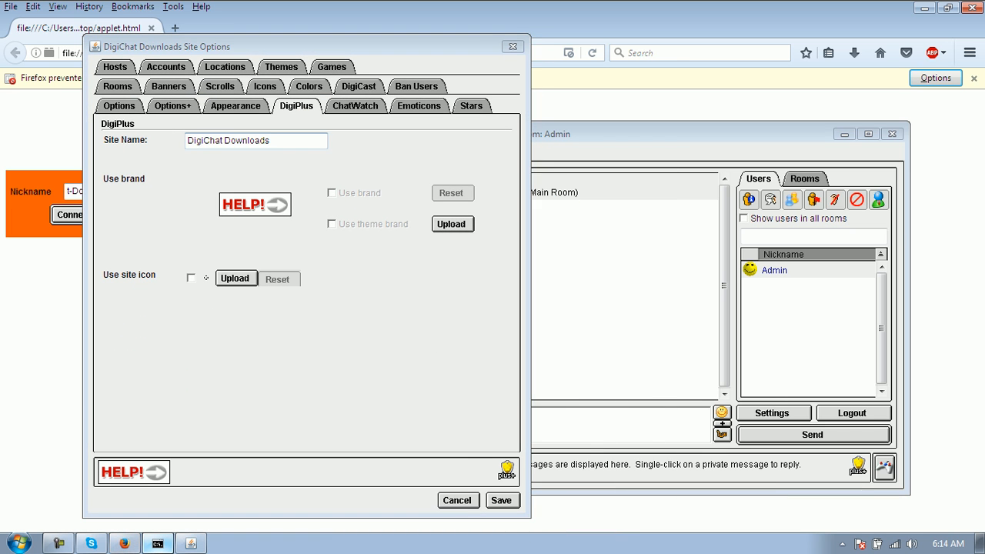
scroll(523, 285, up, 2)
scroll(523, 285, down, 5)
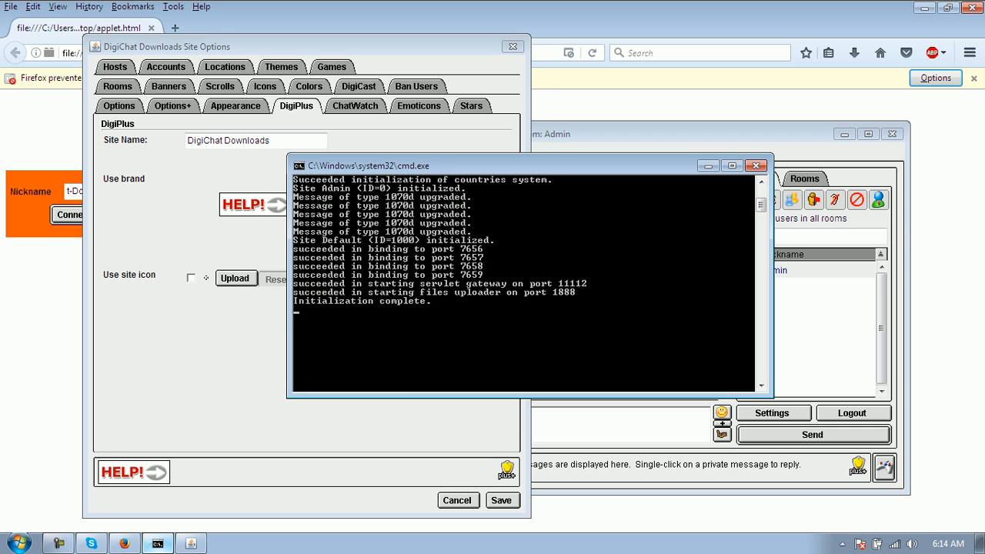
click(708, 167)
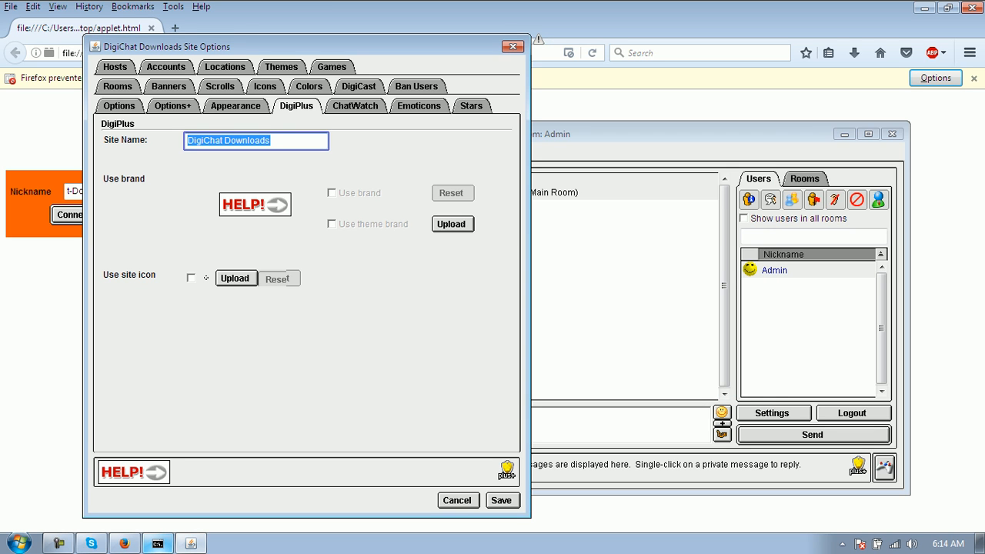
- Make 1000 Blue the active site theme, save the options and leave the chat room
click(281, 66)
click(116, 171)
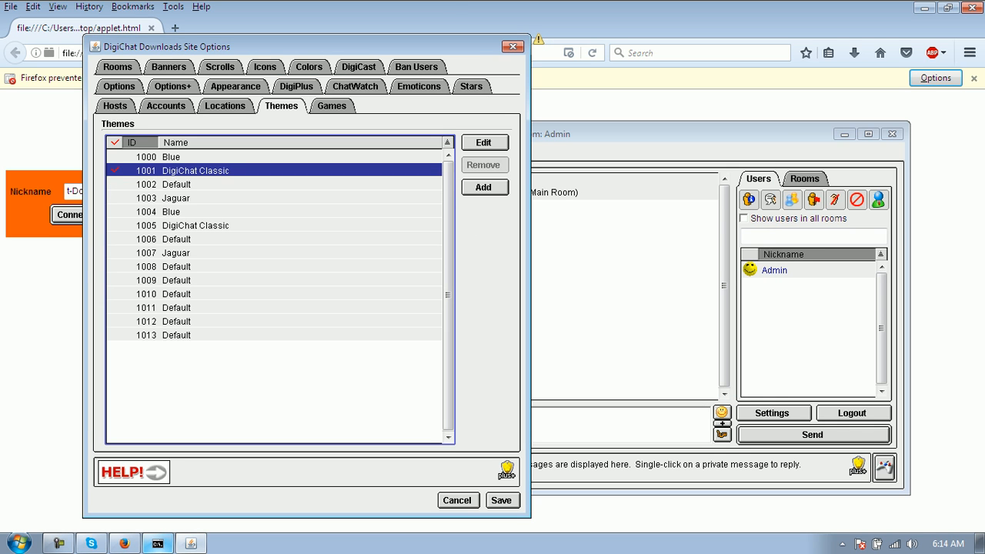
click(116, 157)
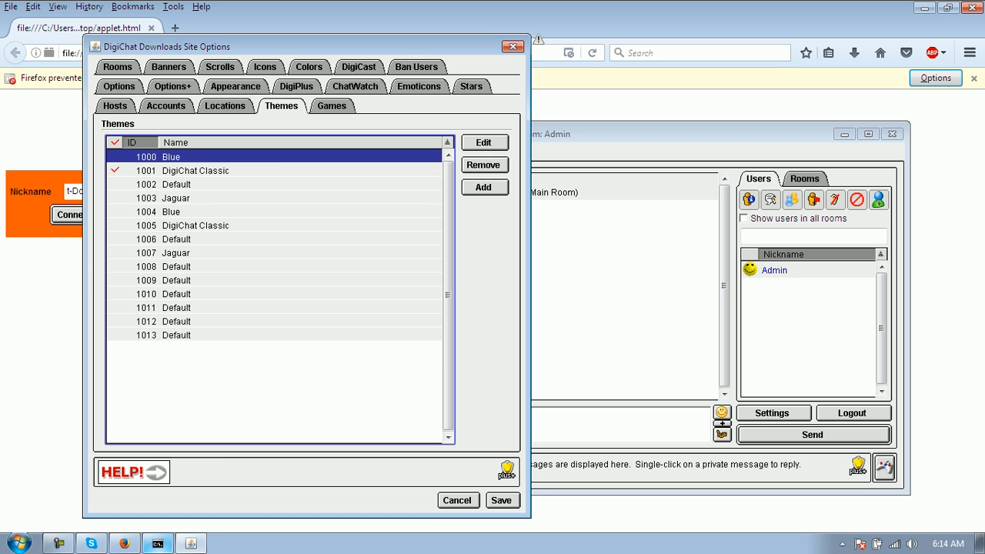
click(502, 501)
click(852, 413)
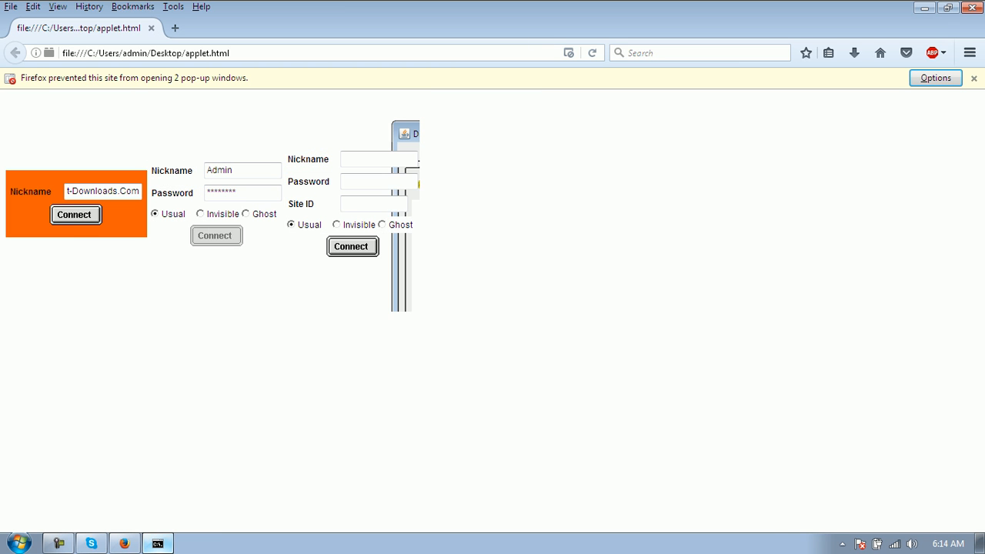
- Reconnect as Admin and open the Blue theme for editing from Site Options Themes
click(215, 235)
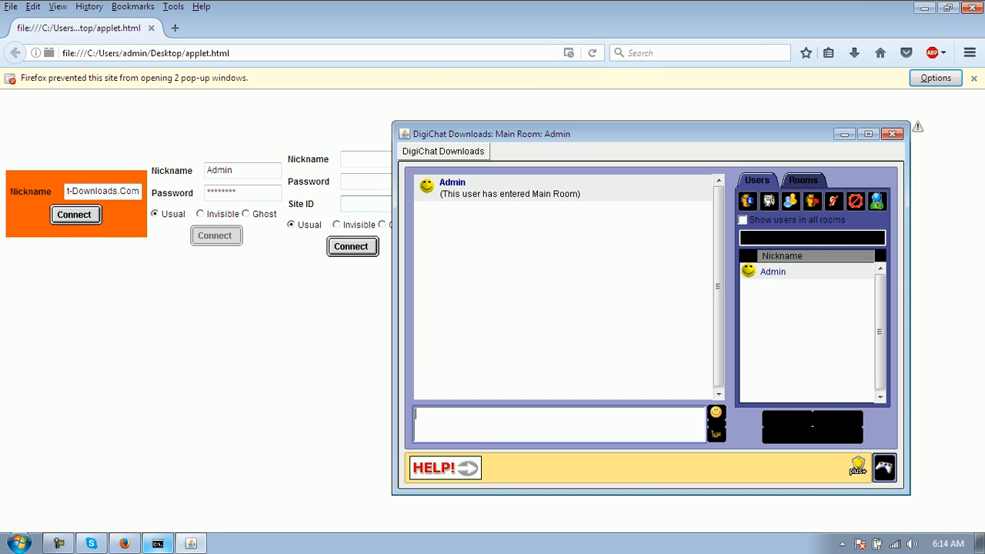
drag(616, 134, 453, 100)
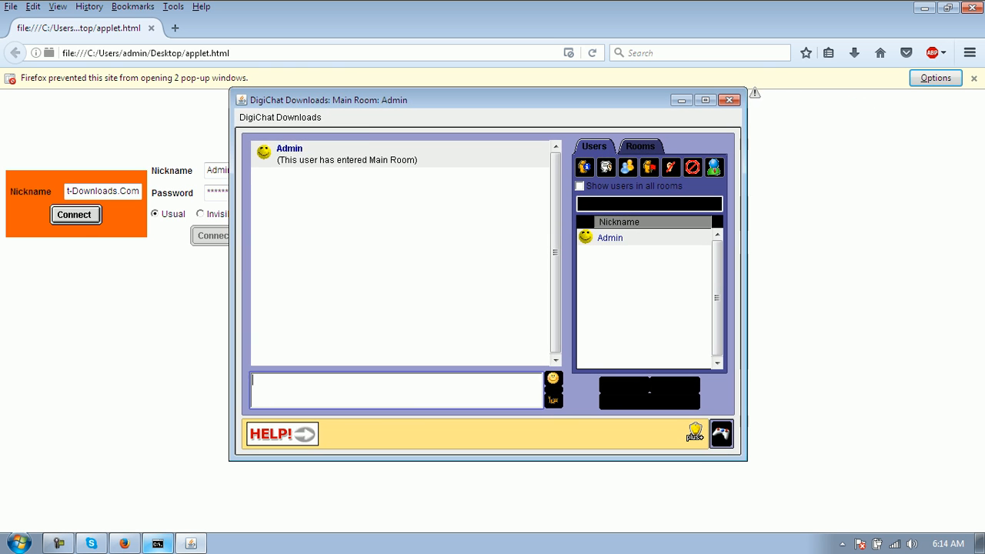
click(281, 118)
click(295, 182)
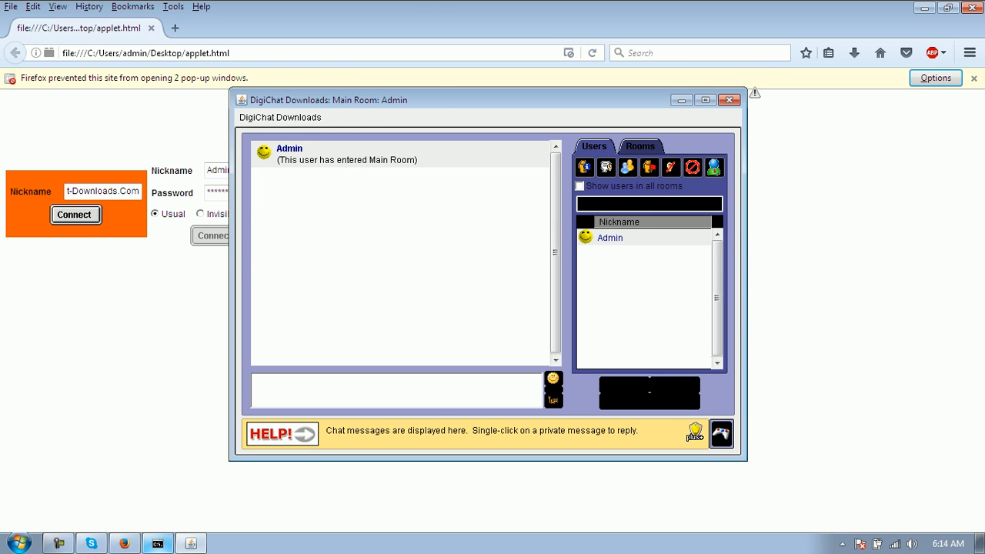
click(200, 33)
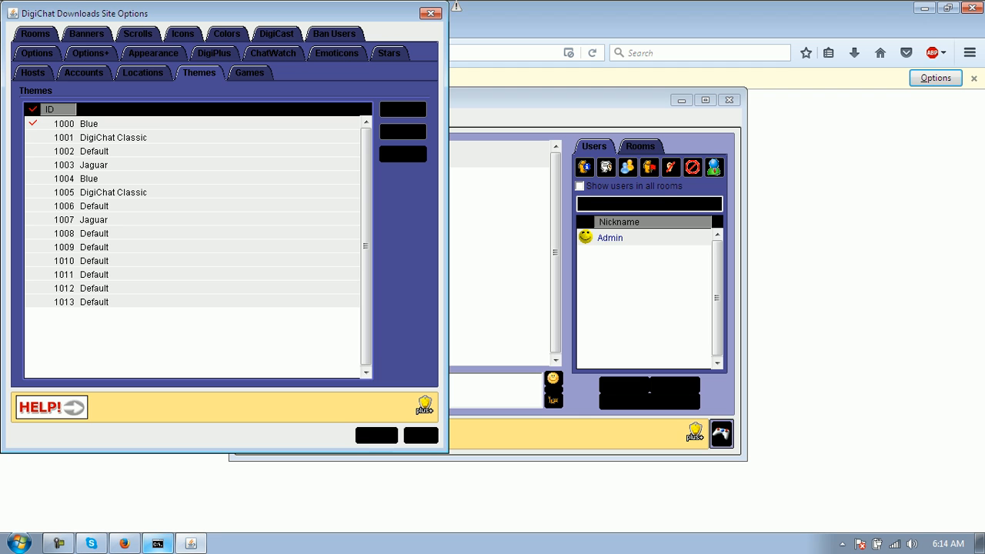
click(89, 124)
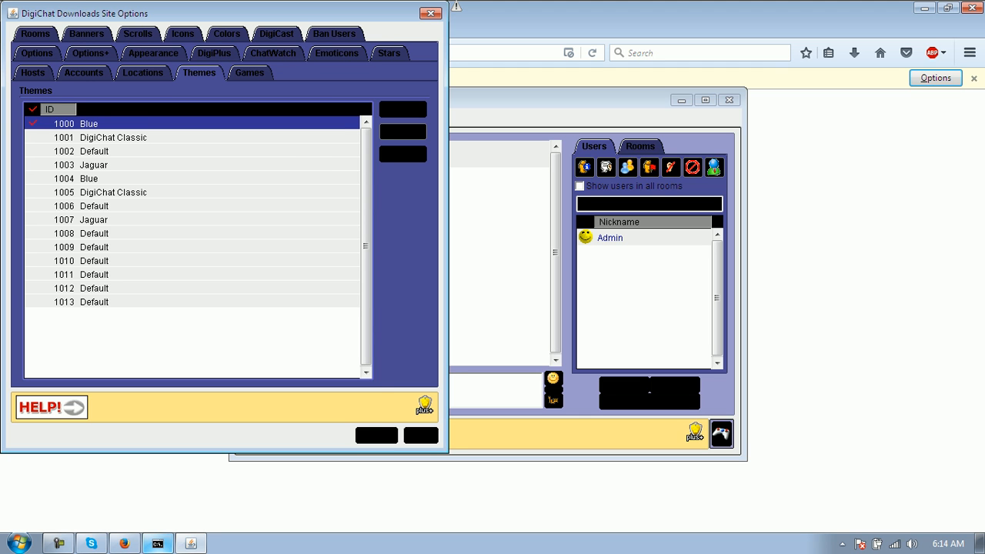
click(403, 132)
- Turn off Blue's background images and image buttons, save, and leave the room
click(207, 267)
click(206, 290)
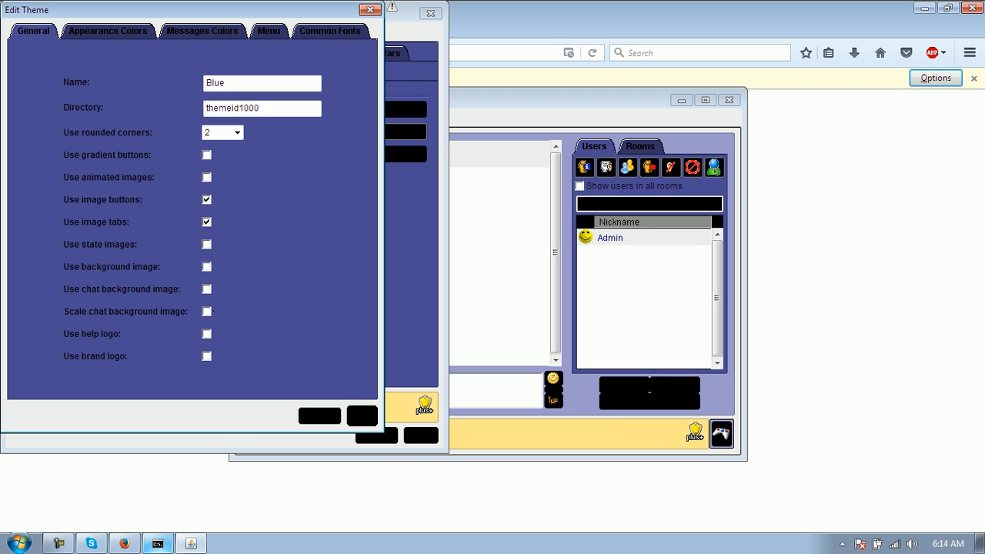
click(206, 199)
click(362, 416)
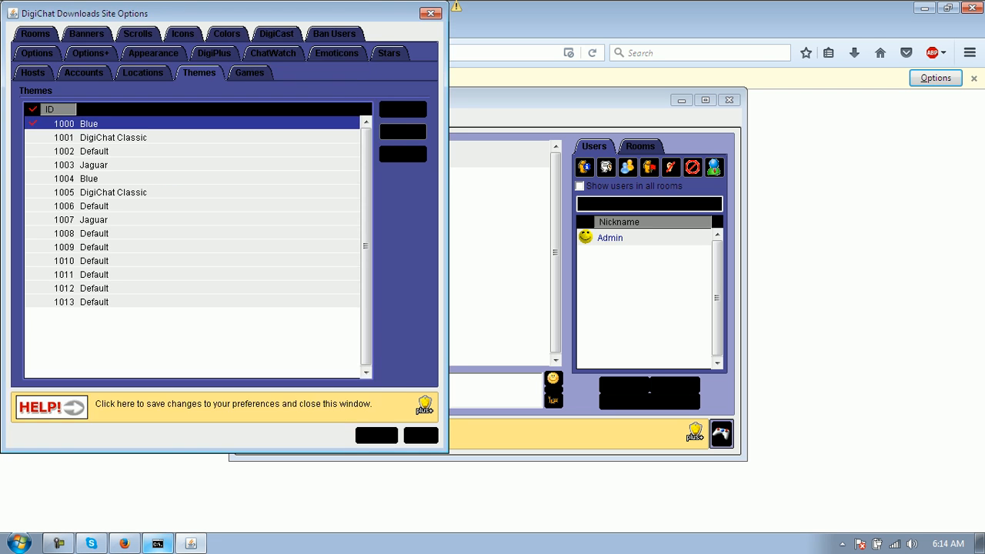
click(421, 436)
click(675, 402)
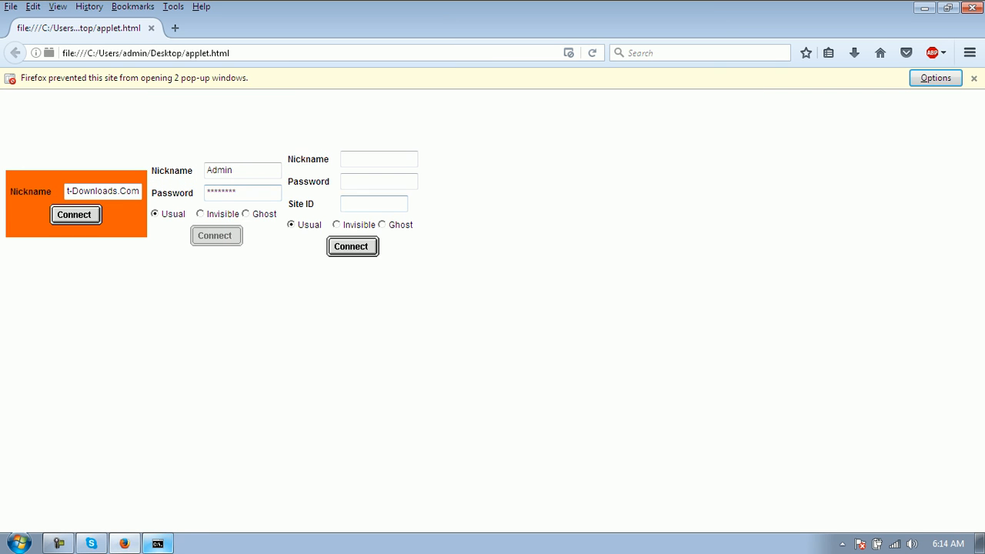
- Reconnect and bring up the Blue theme's Appearance Colors settings
click(214, 236)
click(280, 117)
click(295, 183)
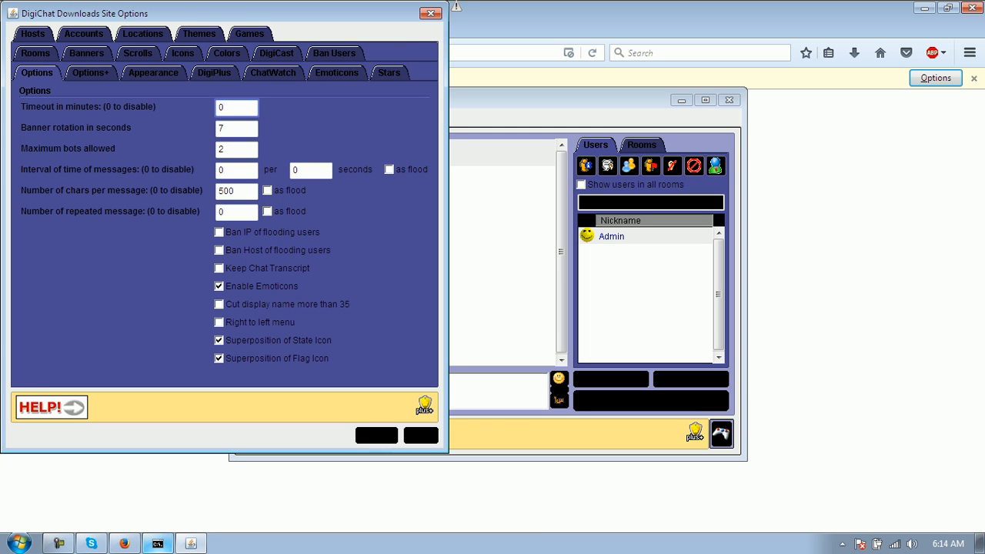
click(200, 34)
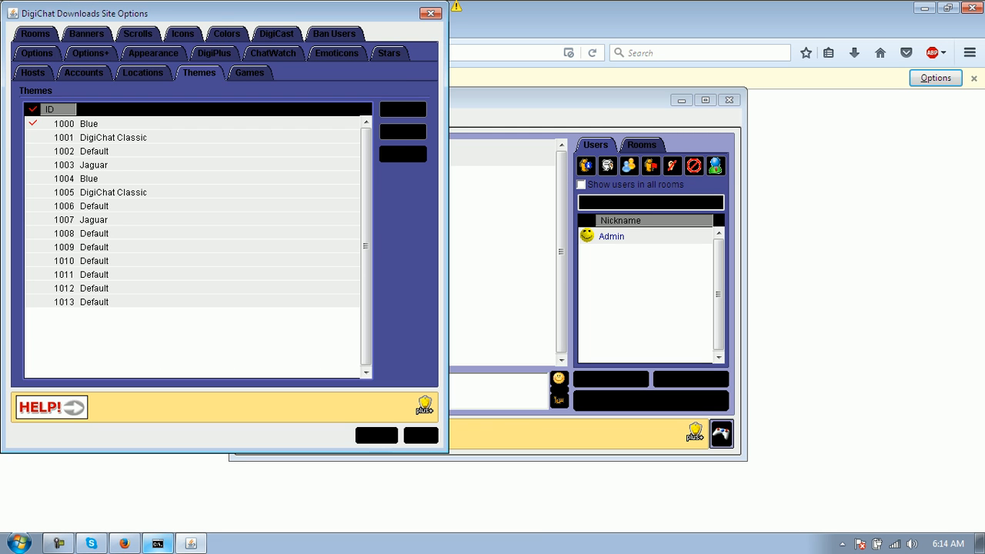
click(90, 124)
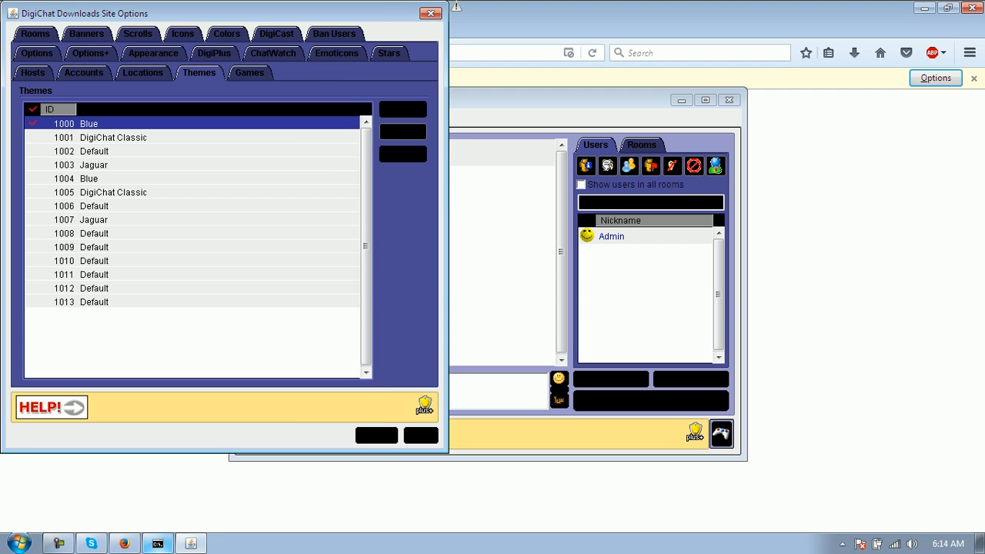
click(402, 132)
click(108, 31)
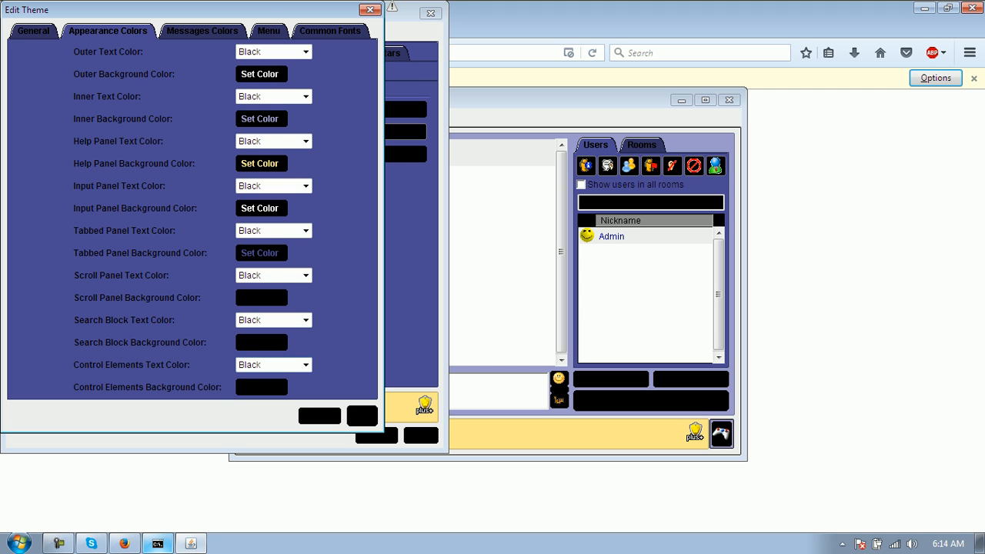
- Set control elements text to White and their background to light blue-violet
click(305, 365)
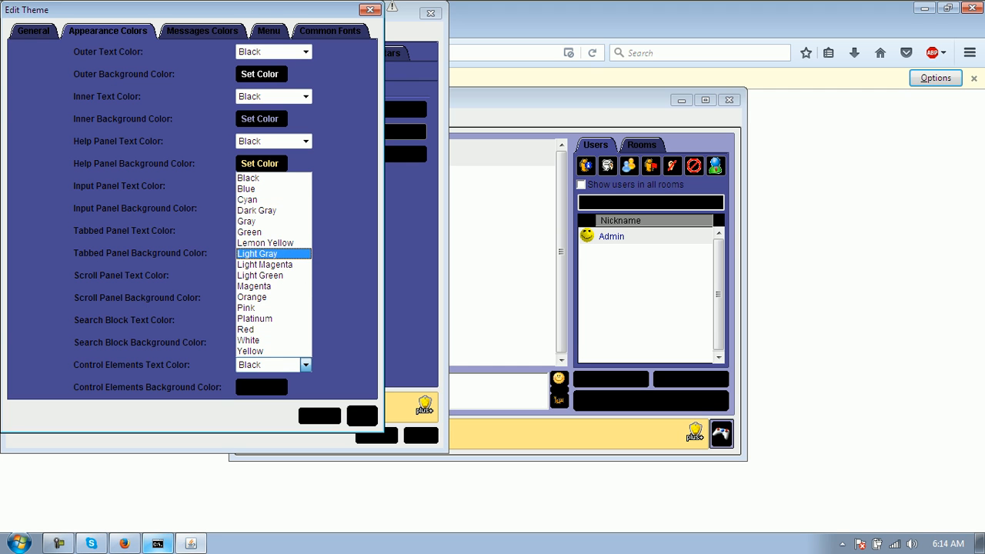
click(247, 341)
click(262, 387)
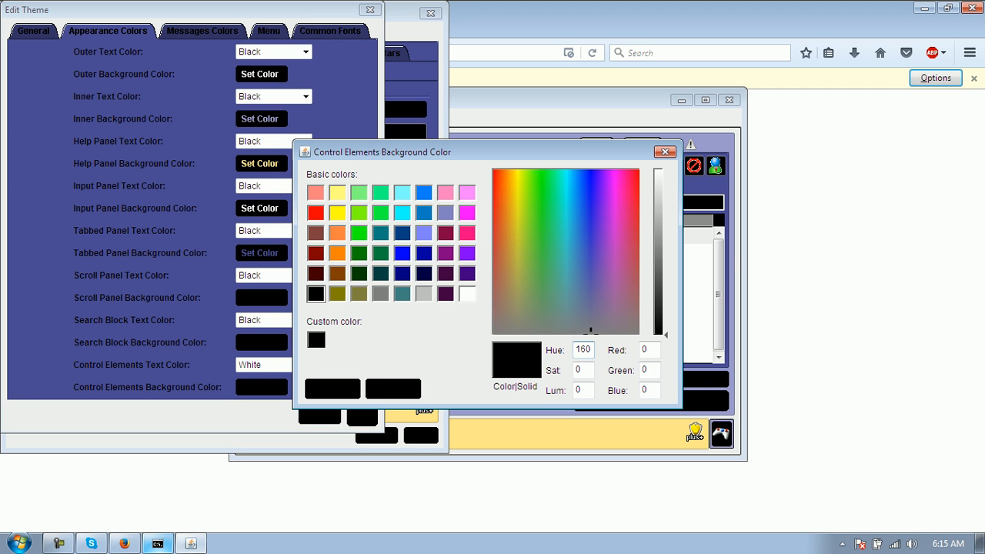
click(424, 233)
click(332, 389)
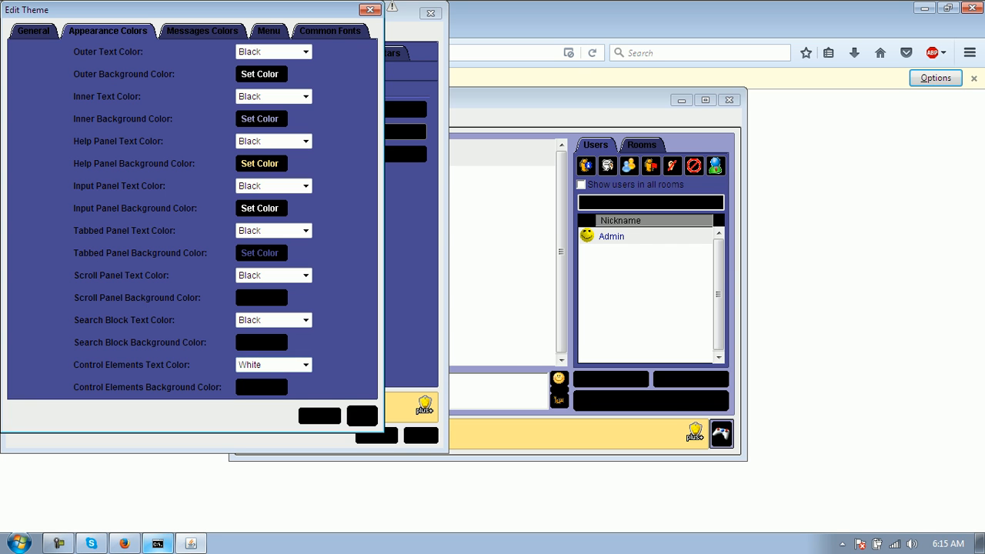
click(262, 387)
click(424, 234)
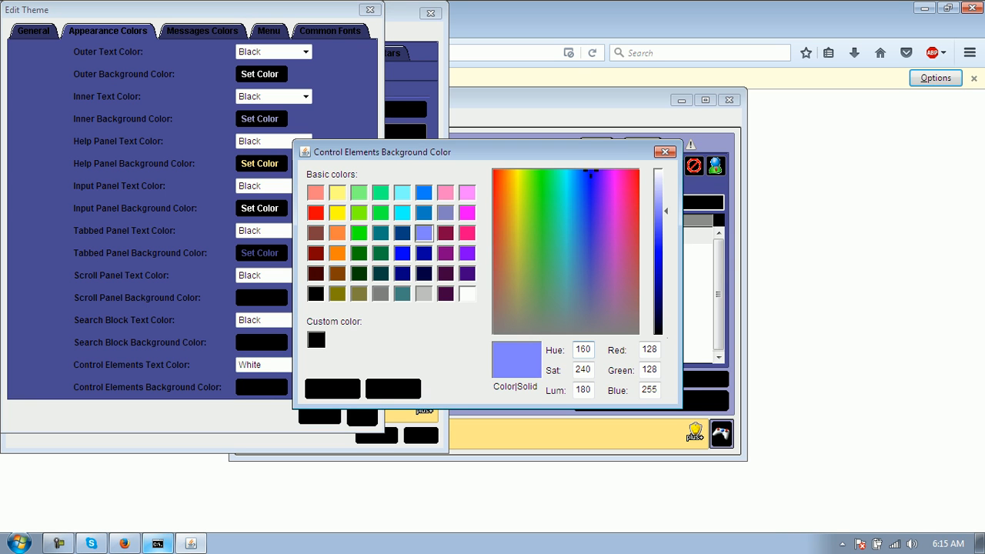
click(333, 389)
- Save the Blue theme, close Site Options, then log out and reconnect as Admin
click(361, 416)
click(421, 435)
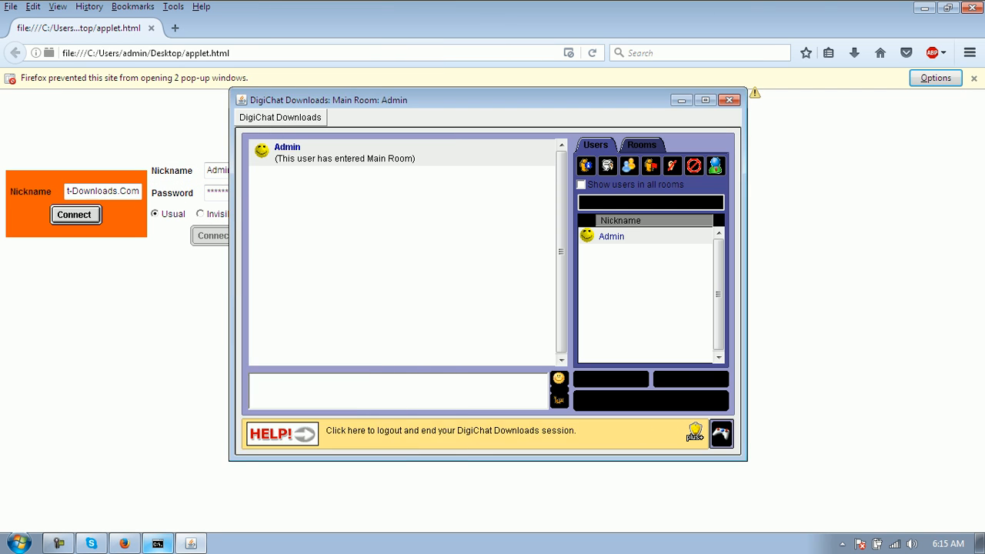
click(721, 433)
click(351, 246)
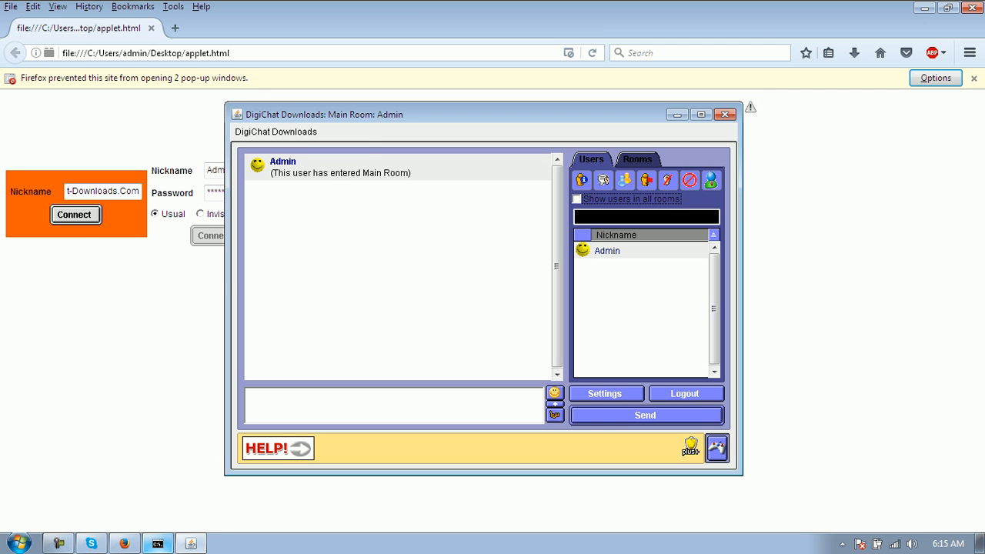
click(276, 132)
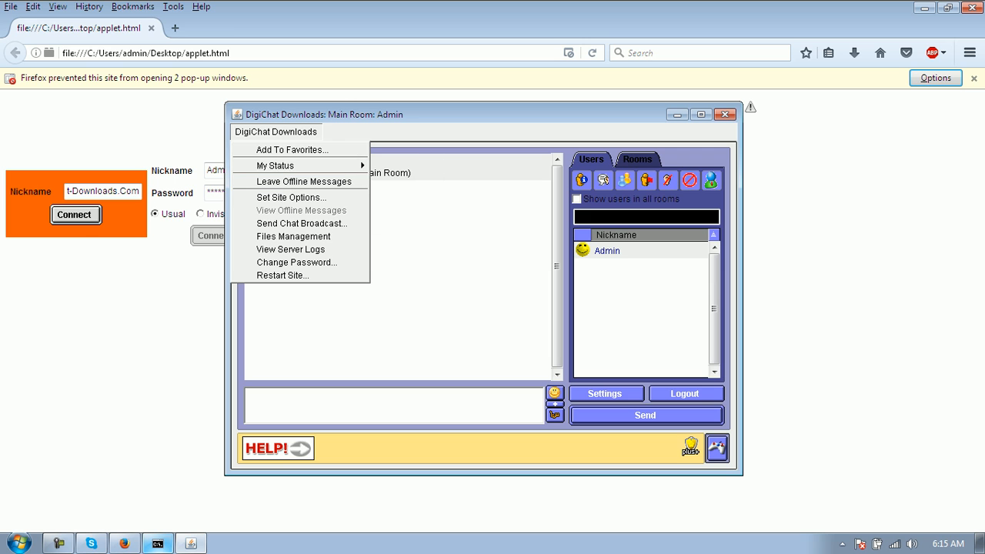
- Set Admin's status to Away through the menu's My Status option
mouse_move(277, 165)
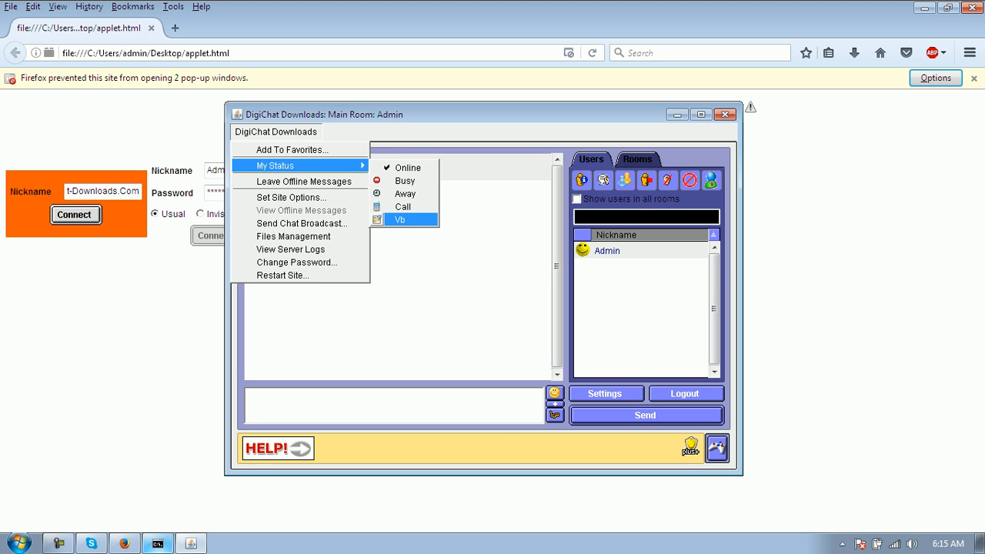
click(405, 194)
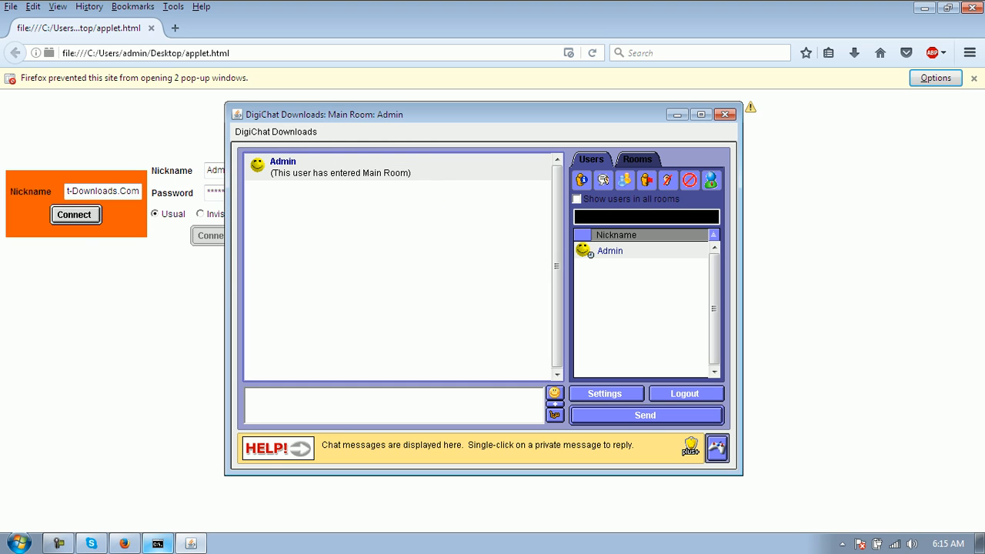
click(610, 251)
click(609, 251)
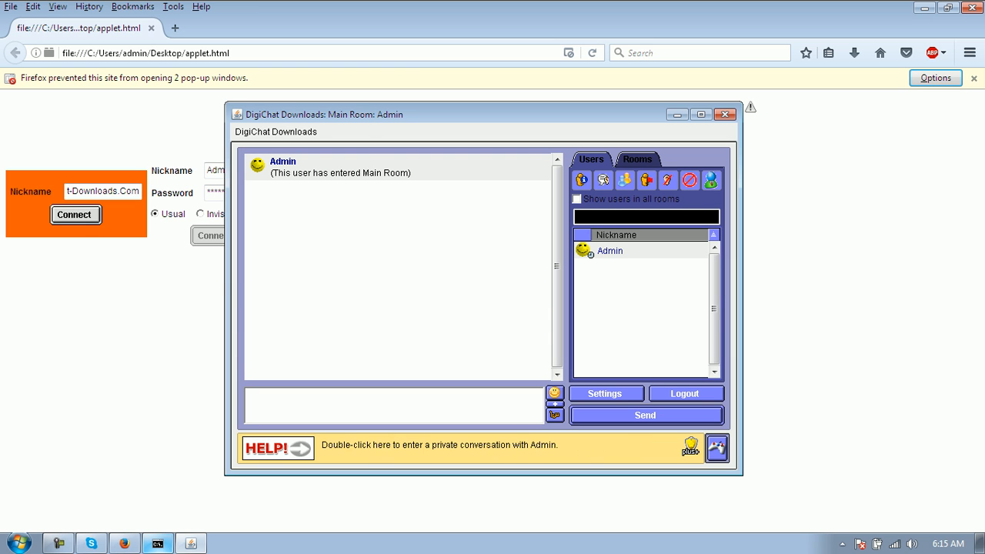
click(275, 132)
- Open Site Options and move through its pages to the ChatWatch tab
click(439, 231)
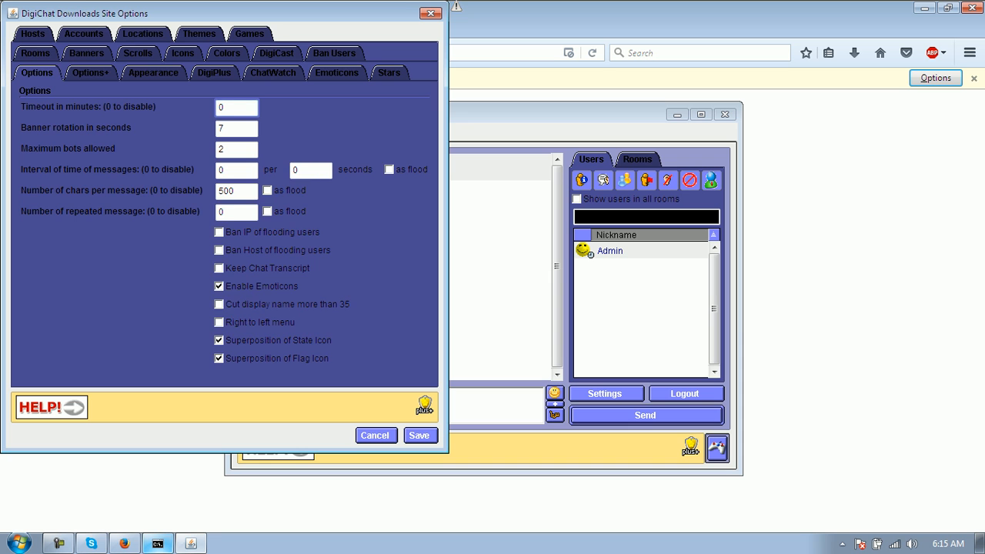
click(91, 73)
click(154, 73)
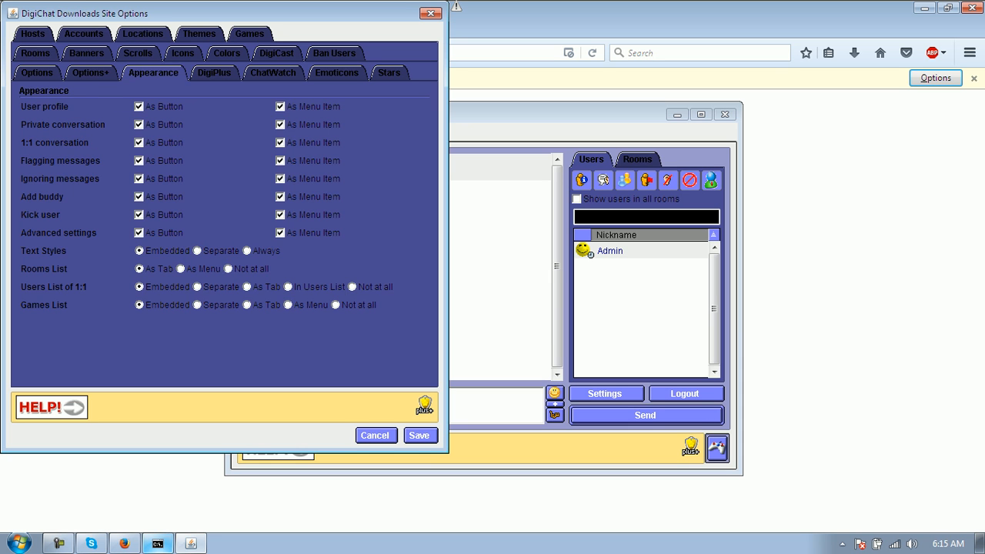
click(214, 73)
click(273, 73)
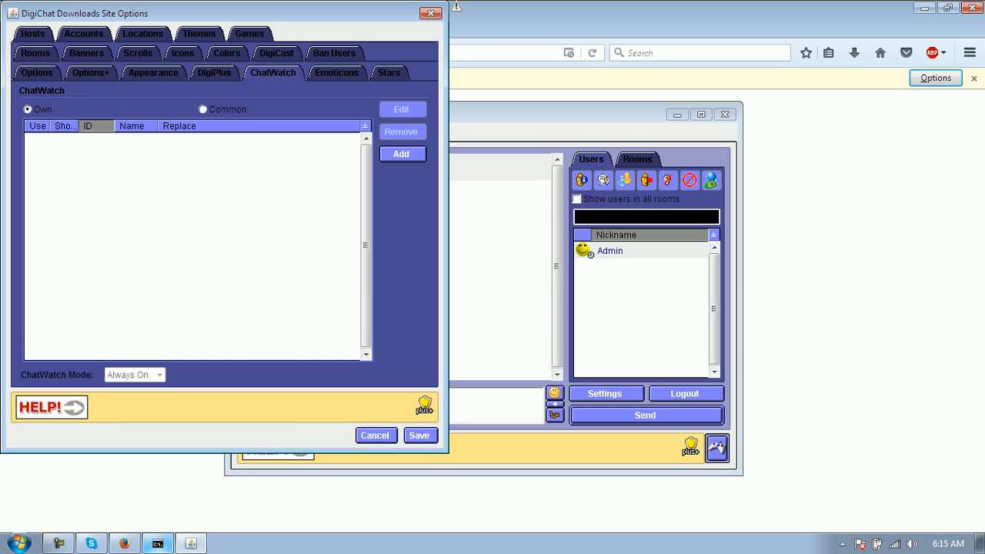
- Add a ChatWatch entry replacing 'fuck' with ++++, enable it as a shortcut, and save
click(401, 154)
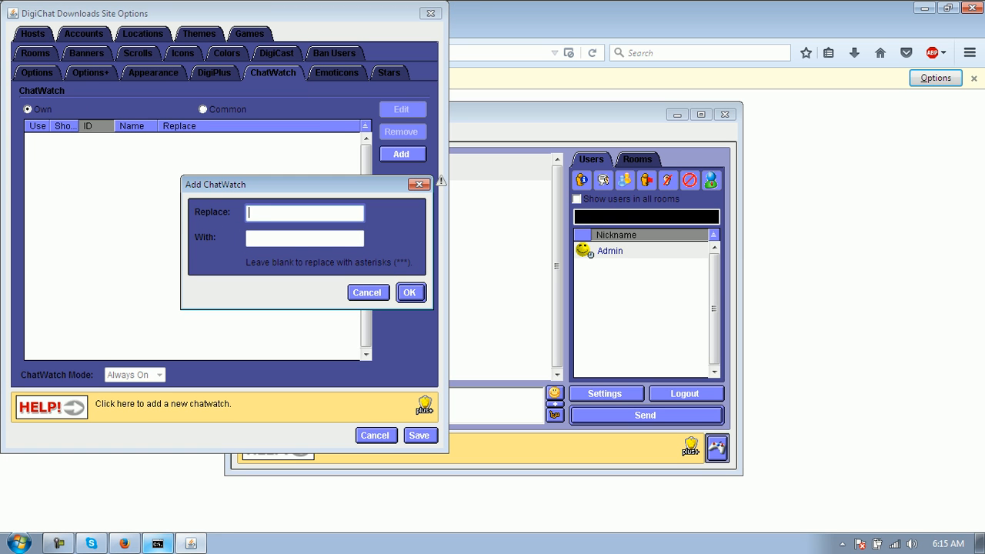
text(fuck)
key(Tab)
text(****)
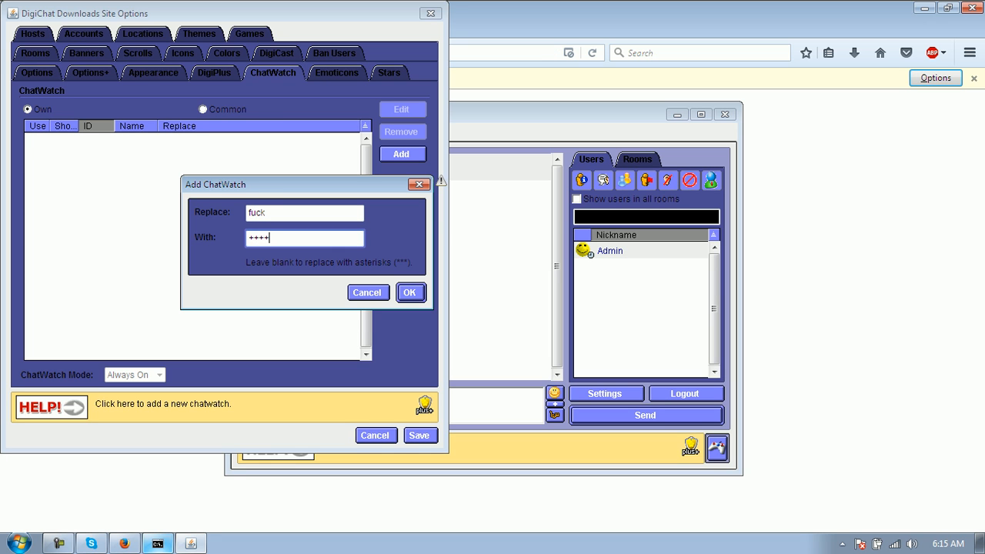
key(Return)
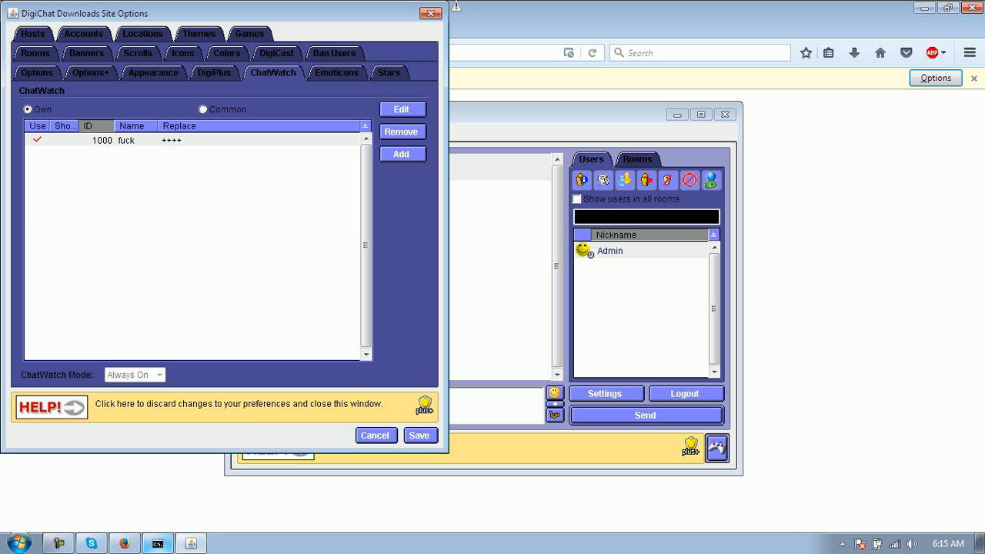
click(64, 140)
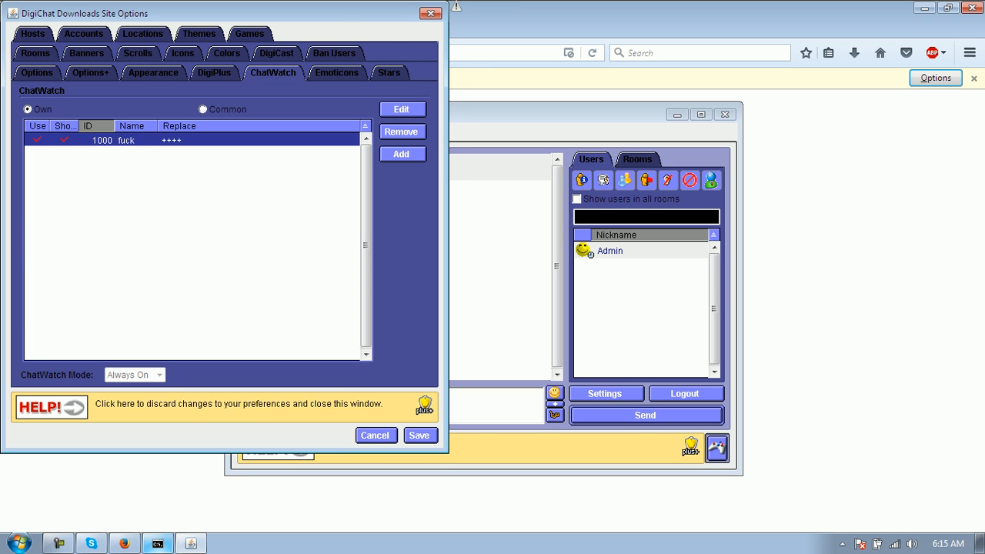
click(420, 435)
click(555, 404)
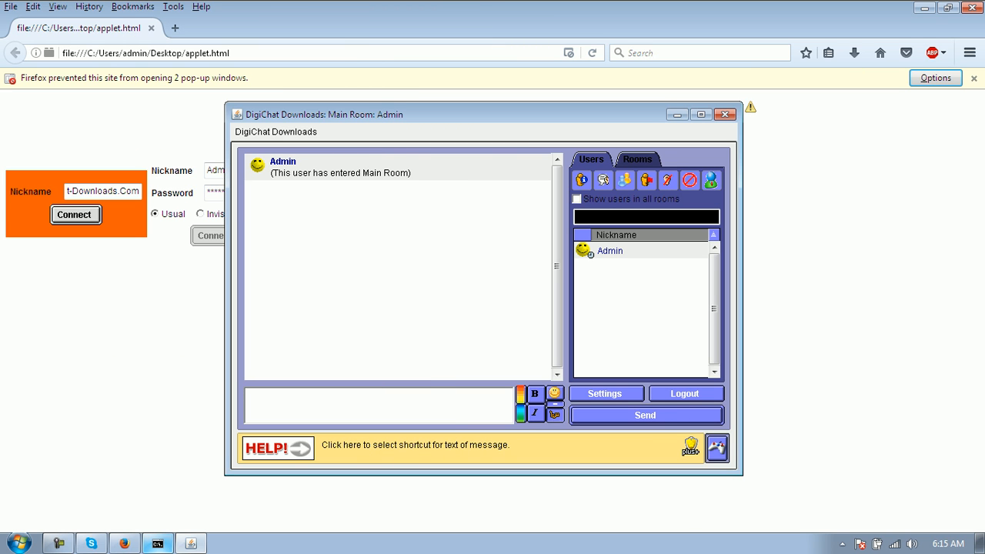
- Send the message ++++ to Main Room, trying the ++++ shortcut first
click(554, 414)
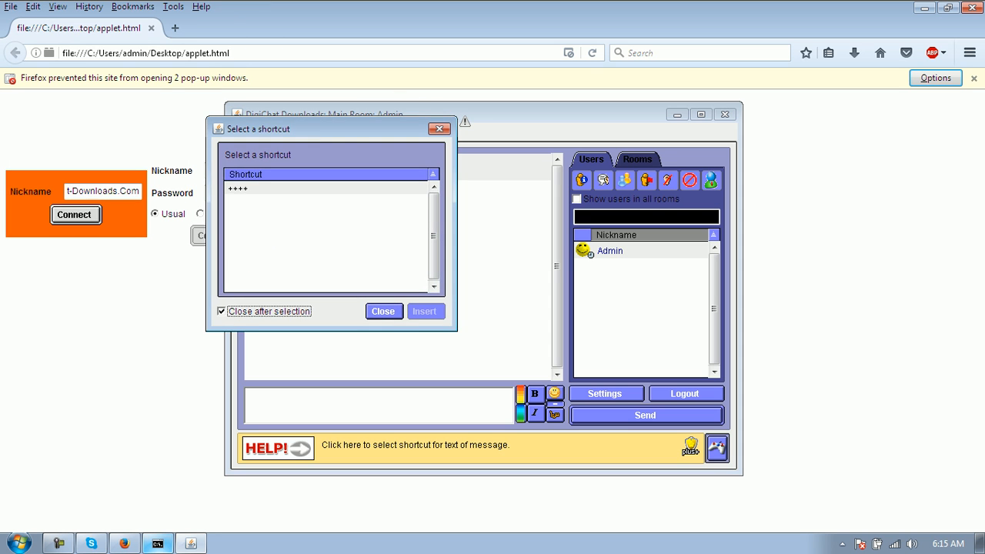
click(264, 189)
click(384, 311)
text(++++)
key(Return)
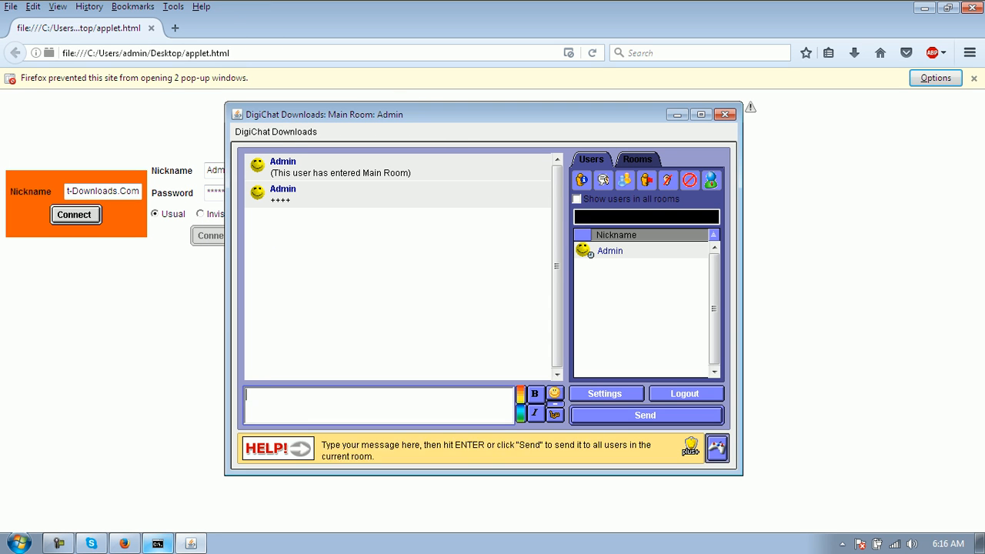
click(276, 133)
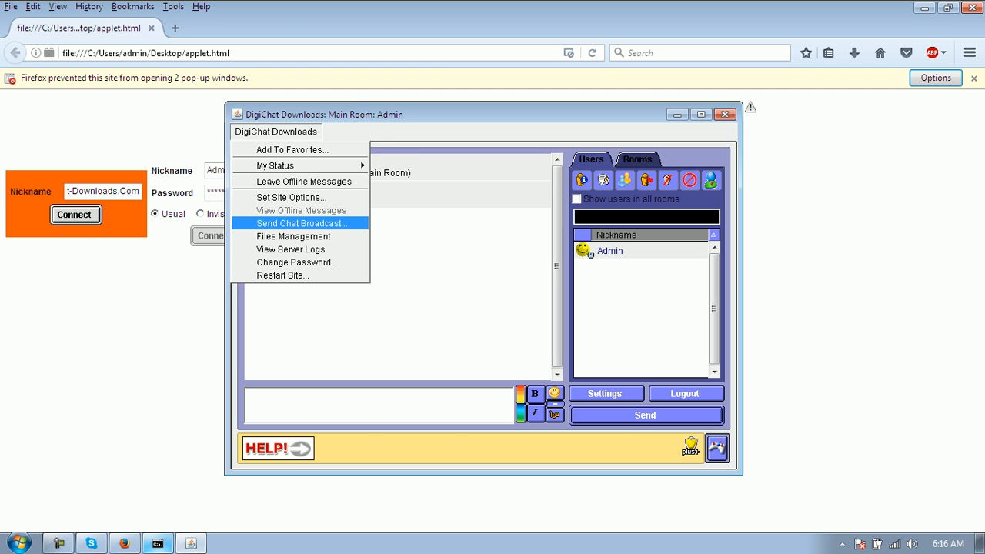
- Broadcast 'hi' to all sites and dismiss the incoming broadcast popup
key(Return)
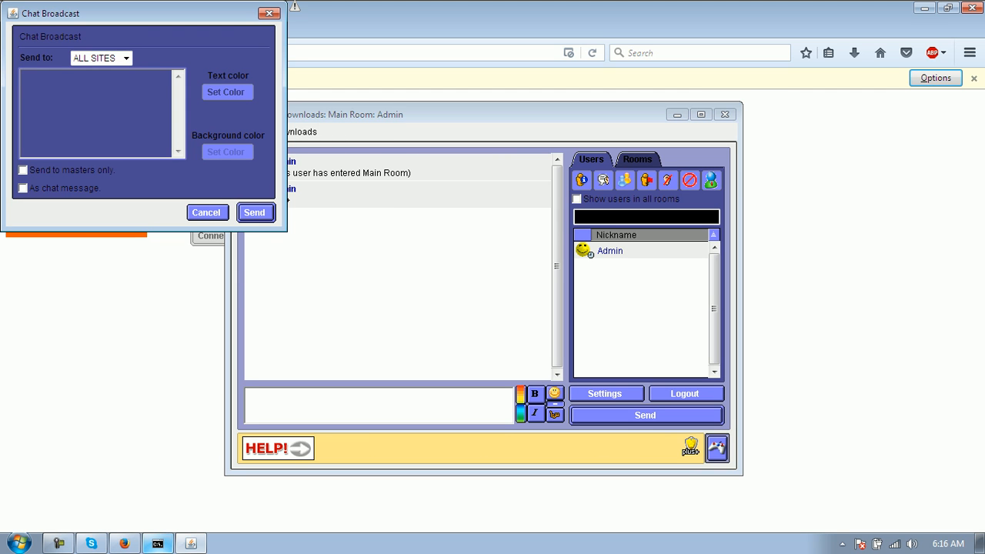
text(hi)
key(Return)
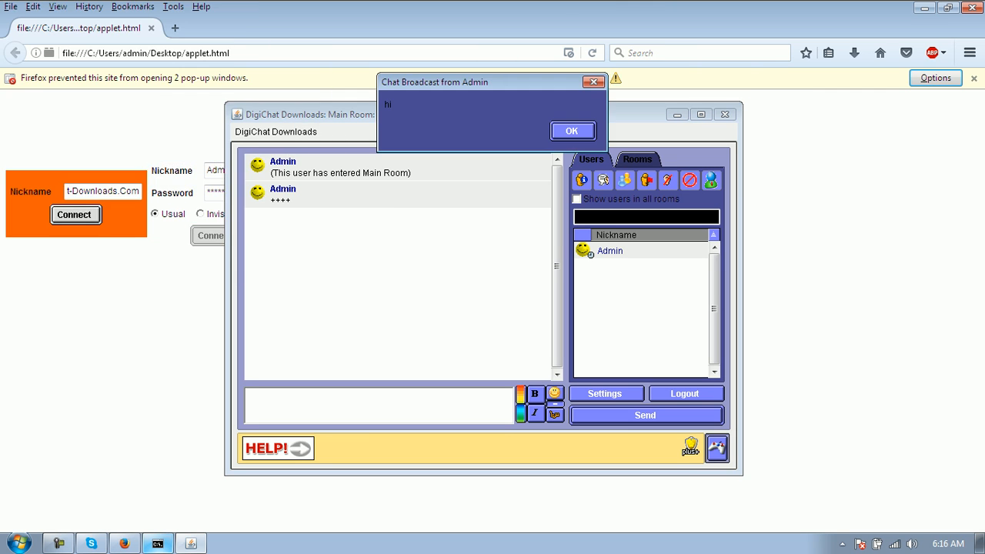
click(572, 130)
- Open the Files Management window, reposition it, and close it again
click(275, 131)
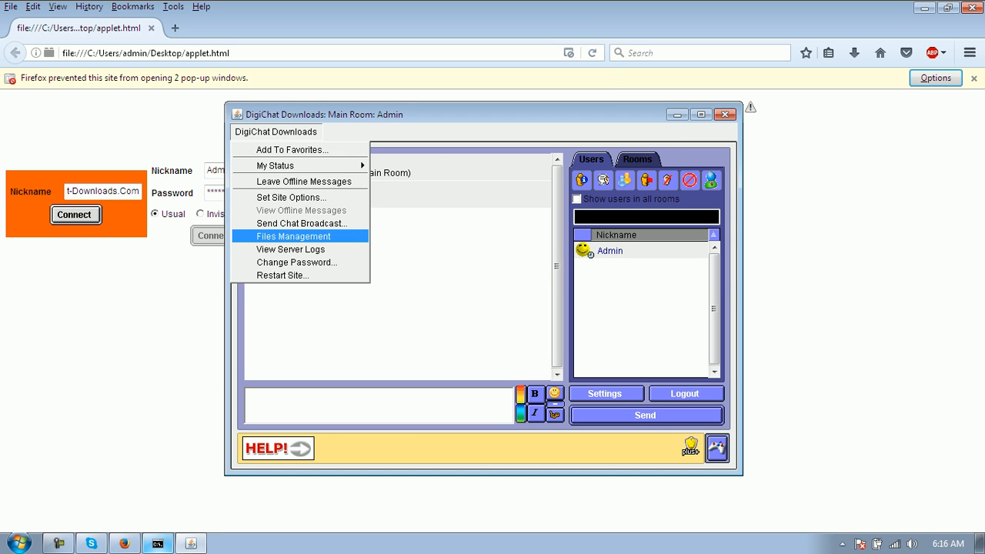
click(294, 236)
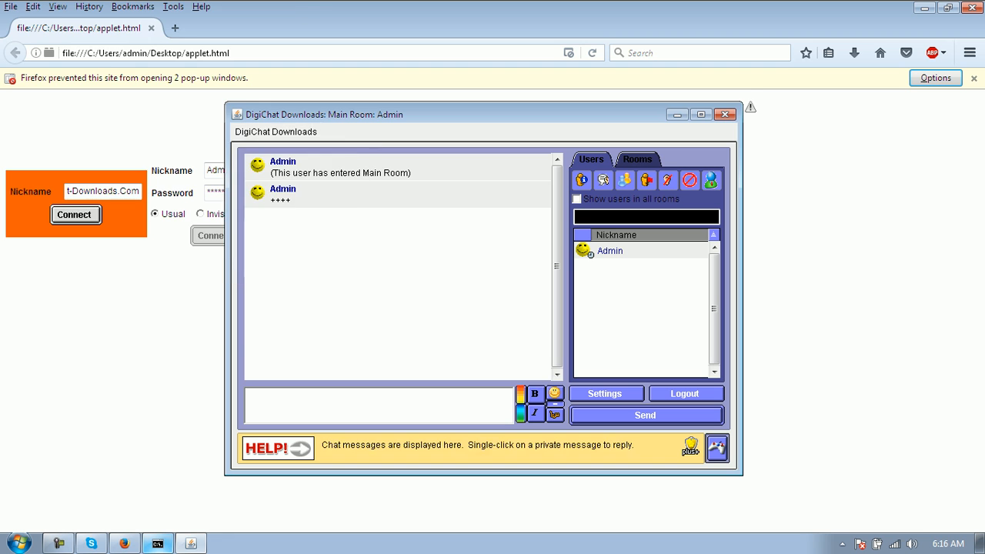
drag(177, 13, 350, 158)
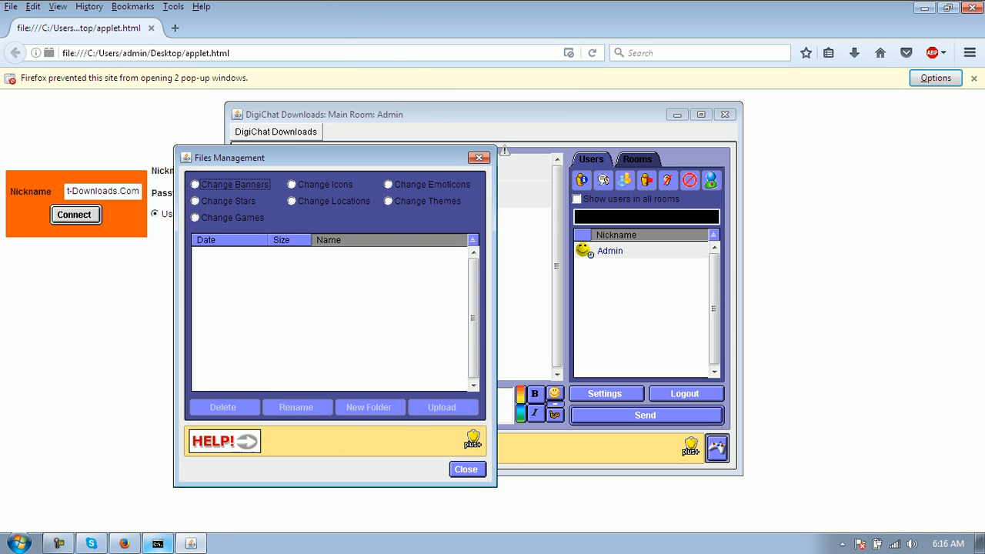
click(479, 158)
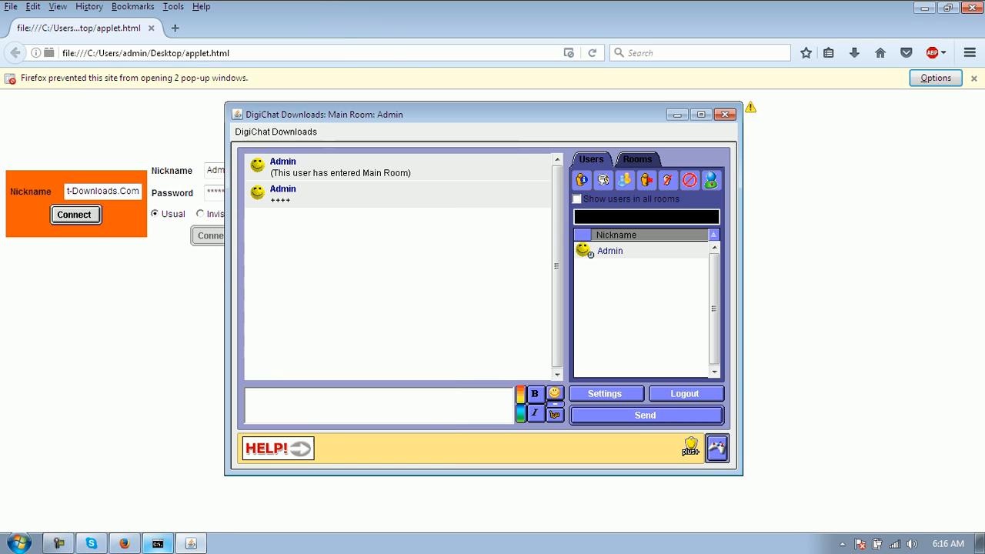
click(275, 132)
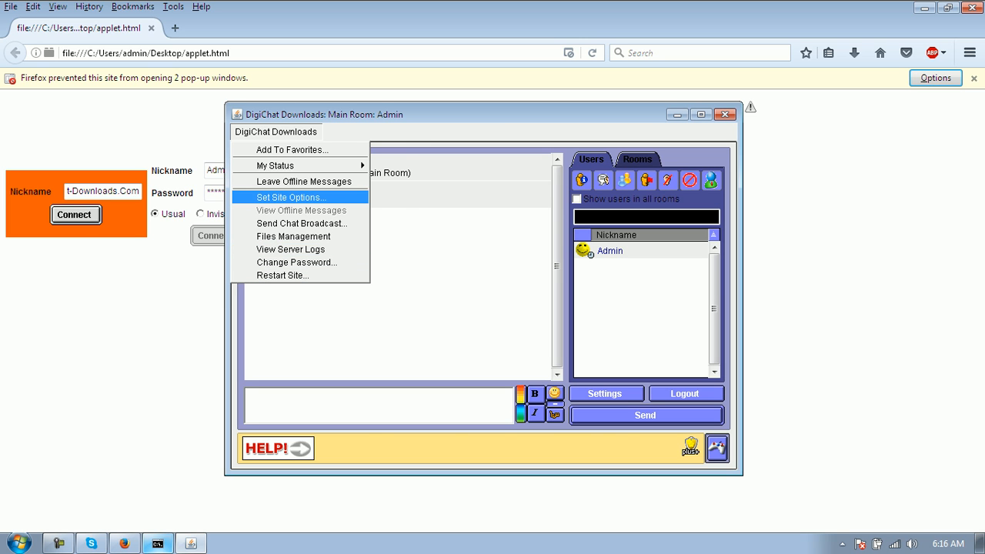
- Open Site Options, browse its tabs, and start a new DigiCast announcement
click(291, 197)
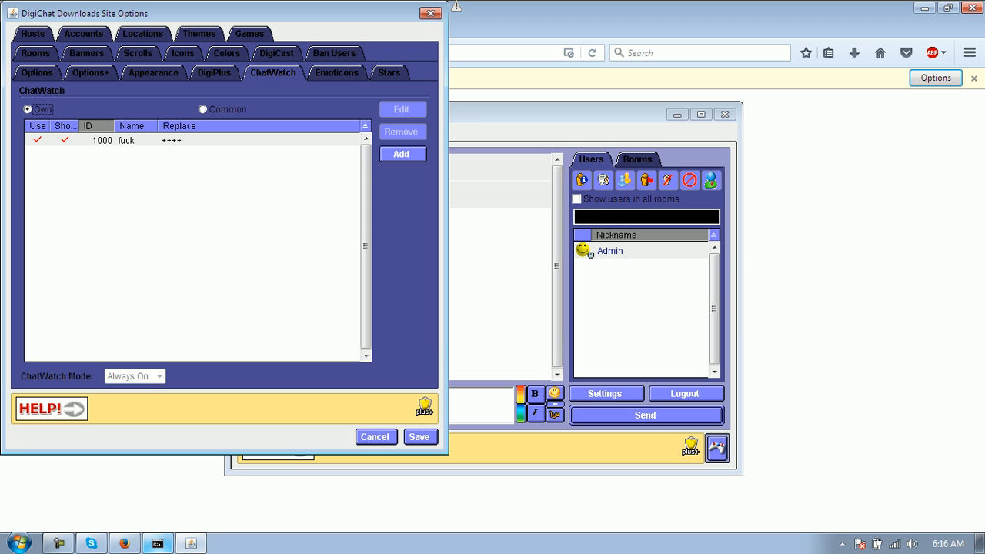
click(337, 73)
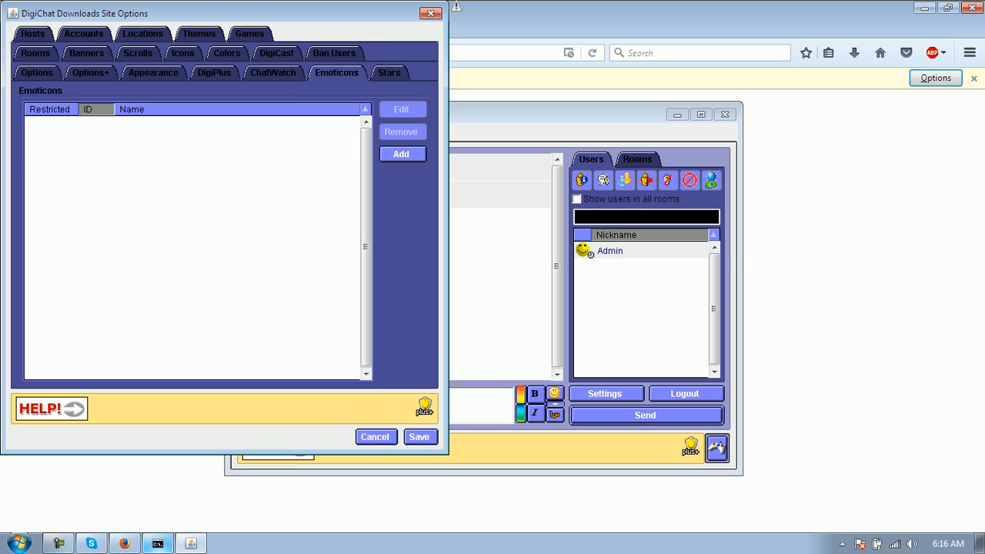
click(390, 73)
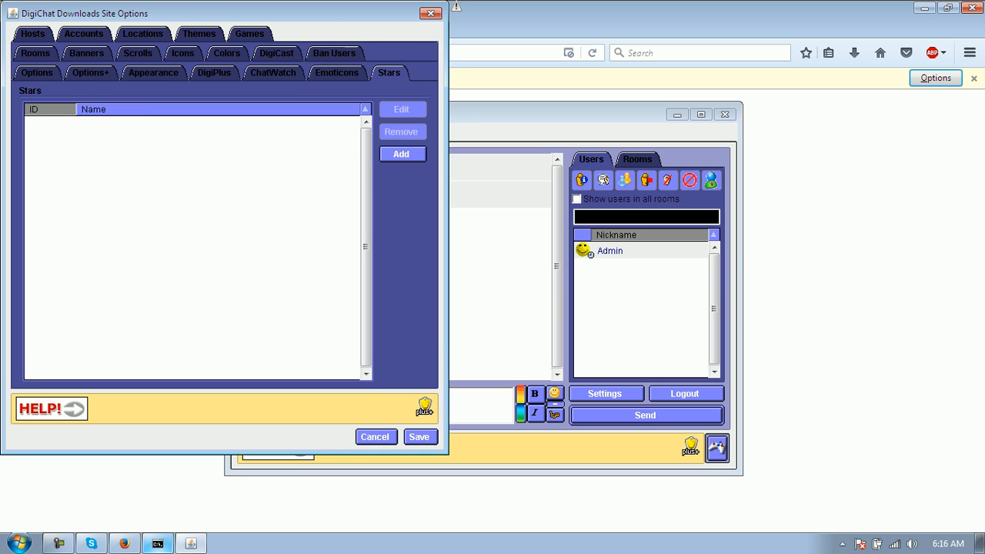
click(334, 53)
click(277, 73)
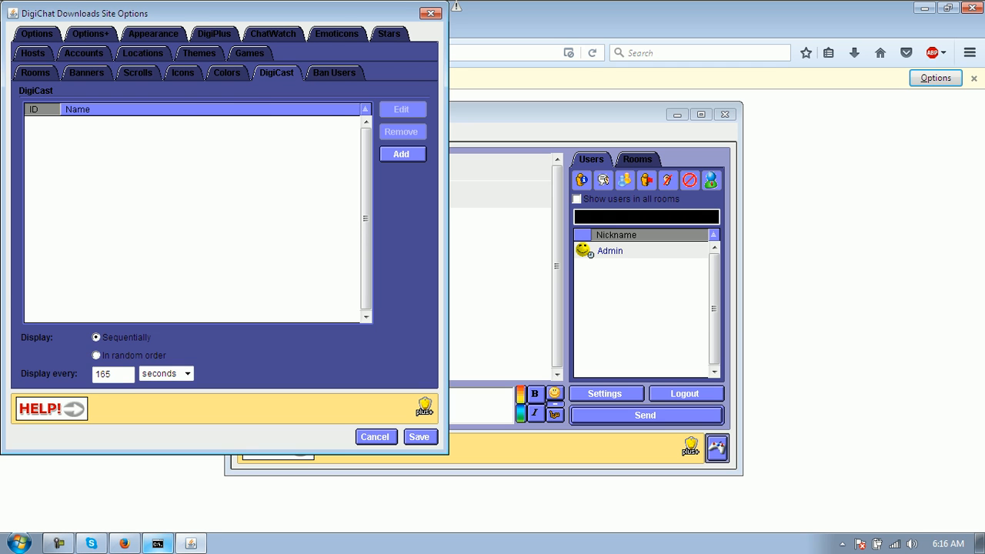
click(401, 154)
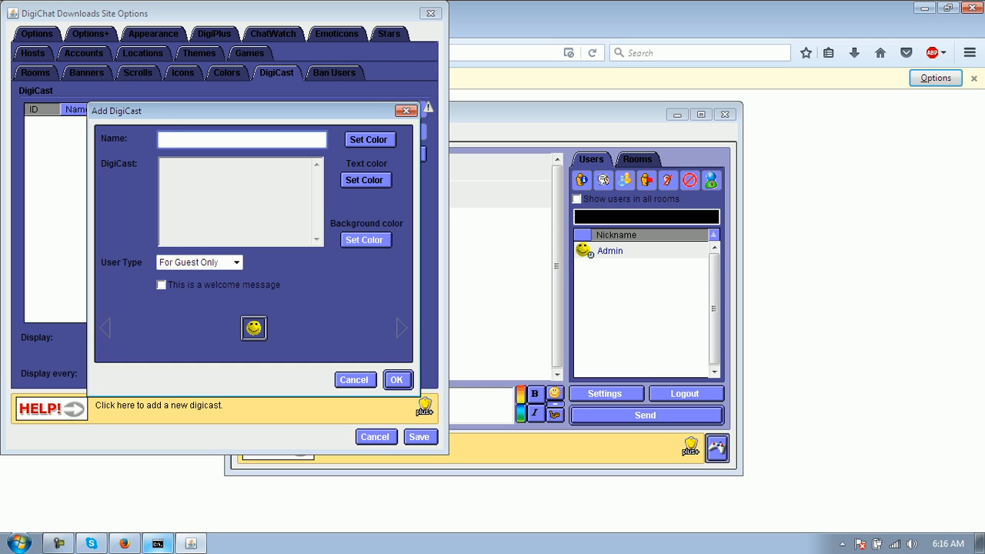
- Name it 'A WHOLE NEW FEATURE HAS BEEN ADDED' and enter the DIGICHAT-DOWNLOADS.COM profile message
text(A WHOLE NE)
text(W FEATU)
text(RE HADS)
key(BackSpace)
key(BackSpace)
key(BackSpace)
text(S BEEN ADDED)
key(BackSpace)
click(161, 164)
text(GO TO DIGICHAT-DOWNLOADS.COM TO CREATE YOUR OWN PROFILE)
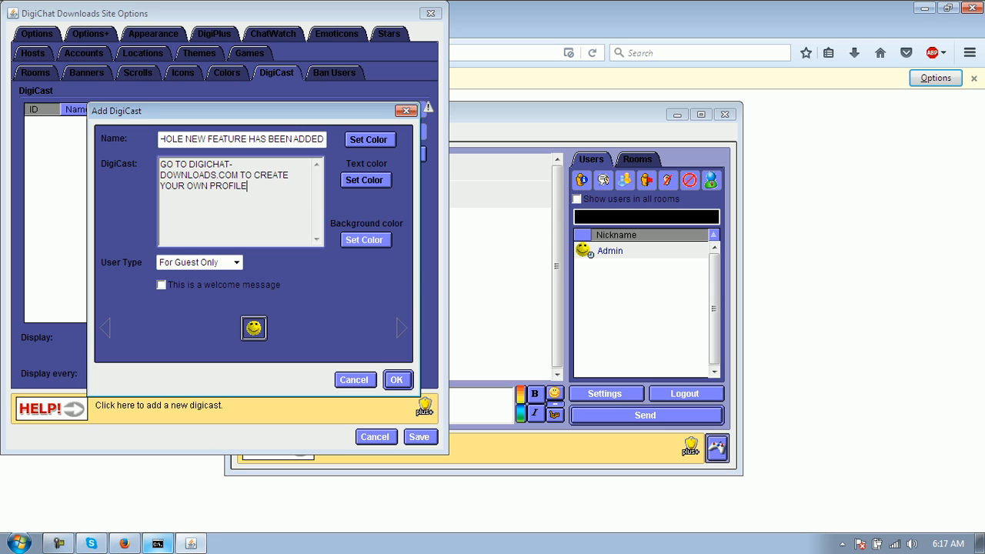
text(! Logi)
key(BackSpace)
key(BackSpace)
key(BackSpace)
text(OGIN AND CONTROL THE CHAT USING YOUR PR)
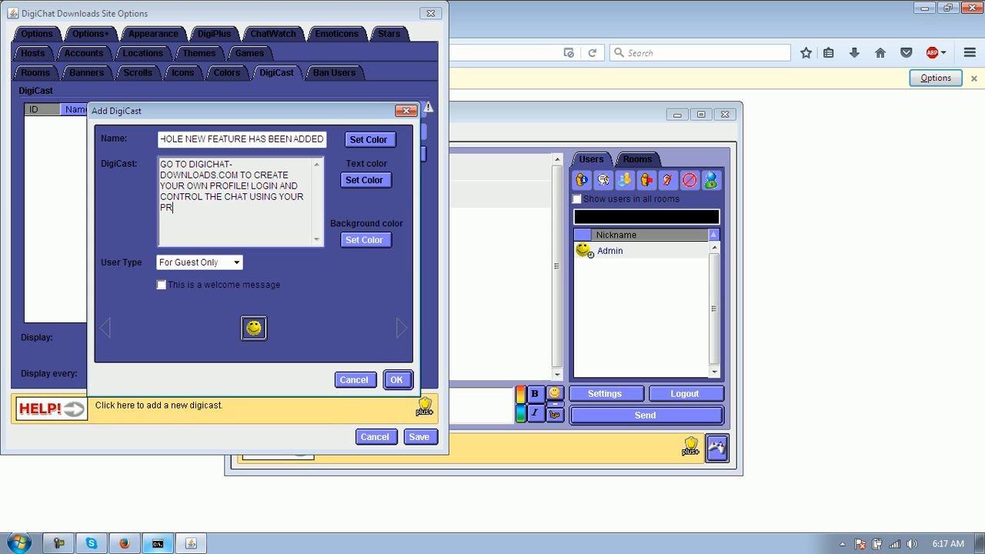
text(OFILE!)
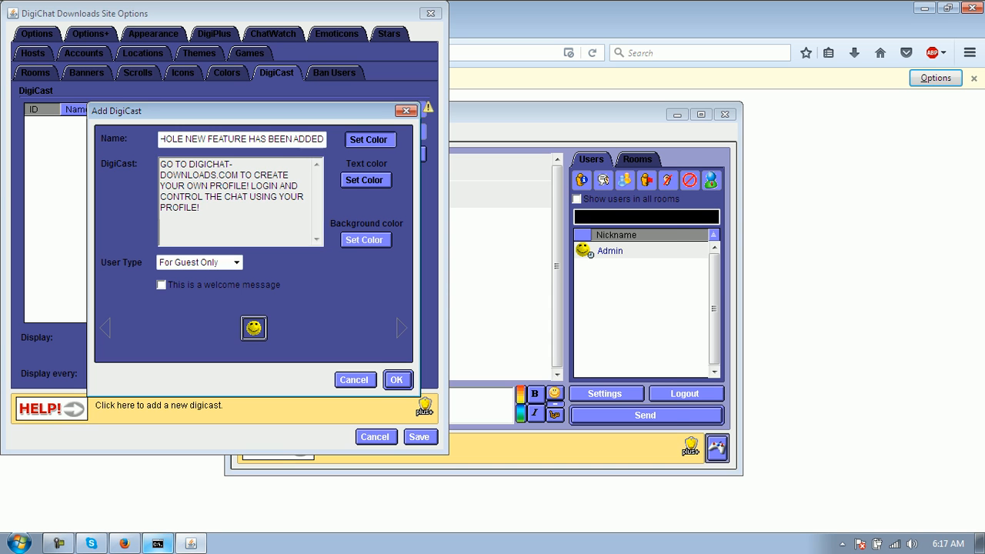
- Give the announcement a red title, mark it a welcome message, and add it
click(369, 140)
click(312, 228)
click(327, 402)
click(363, 180)
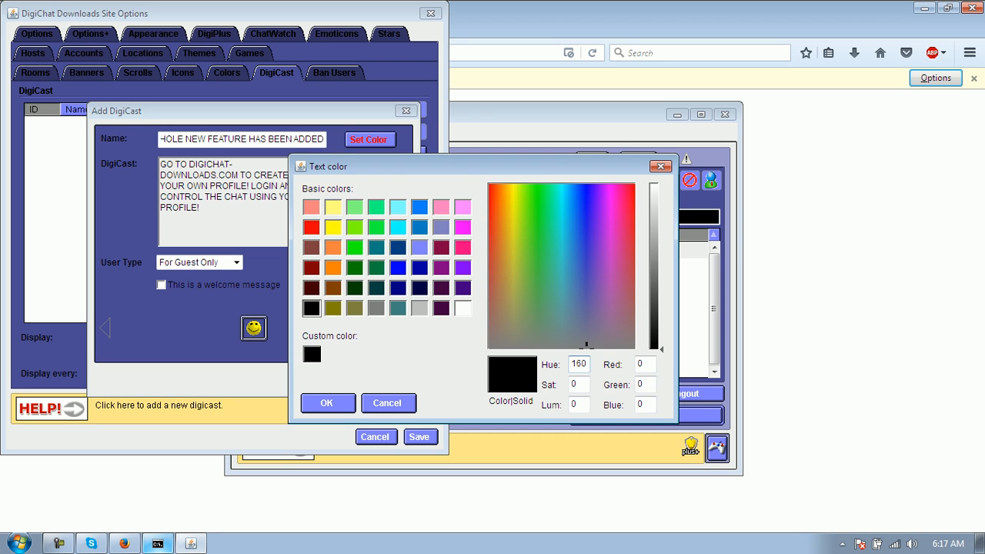
click(327, 402)
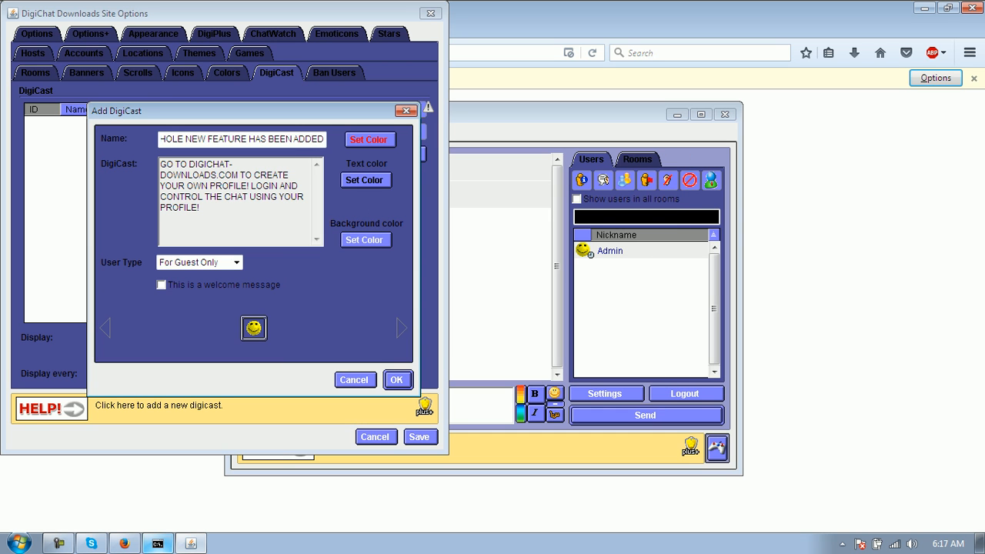
click(162, 285)
click(397, 380)
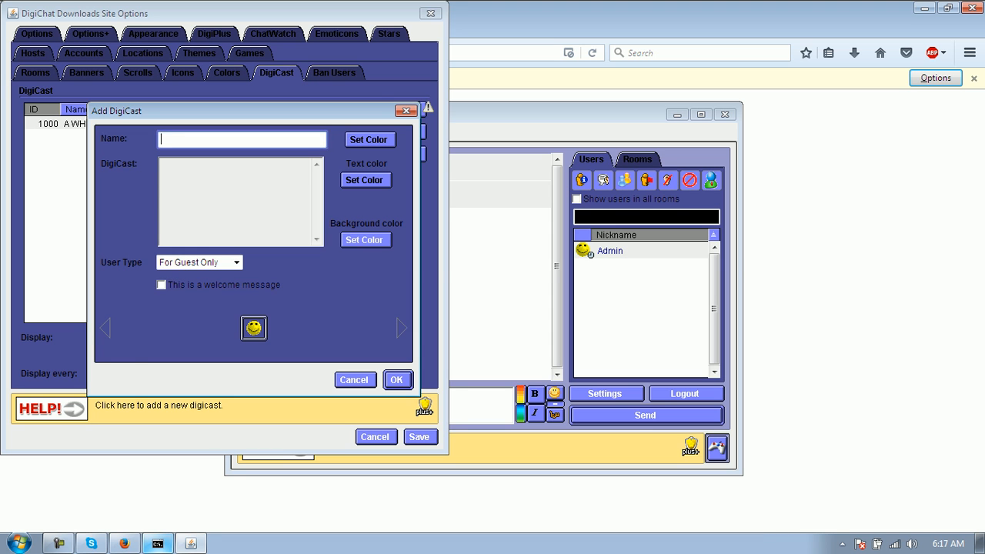
click(355, 380)
- Set the new DigiCast to display every 30 seconds and save the site options
click(154, 124)
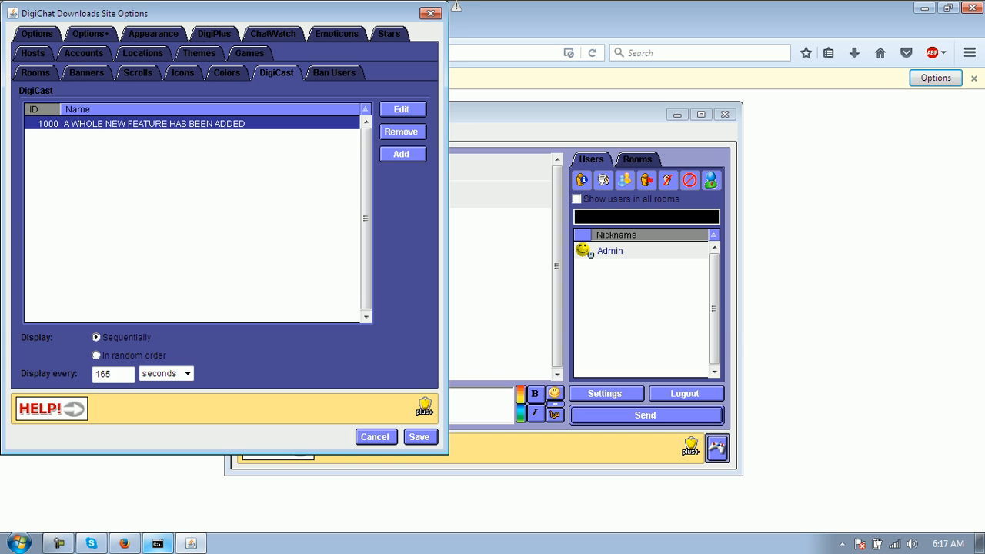
double_click(110, 375)
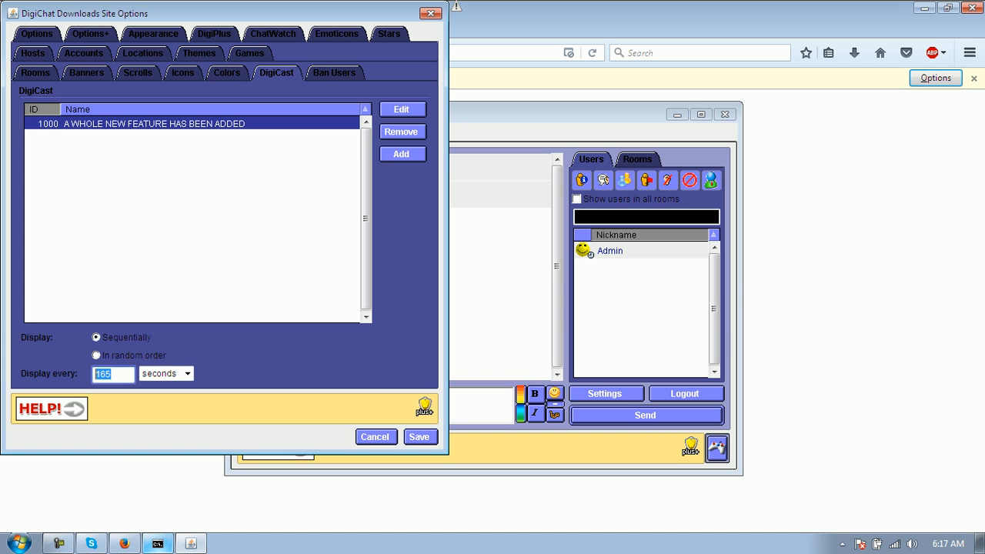
text(30)
click(419, 437)
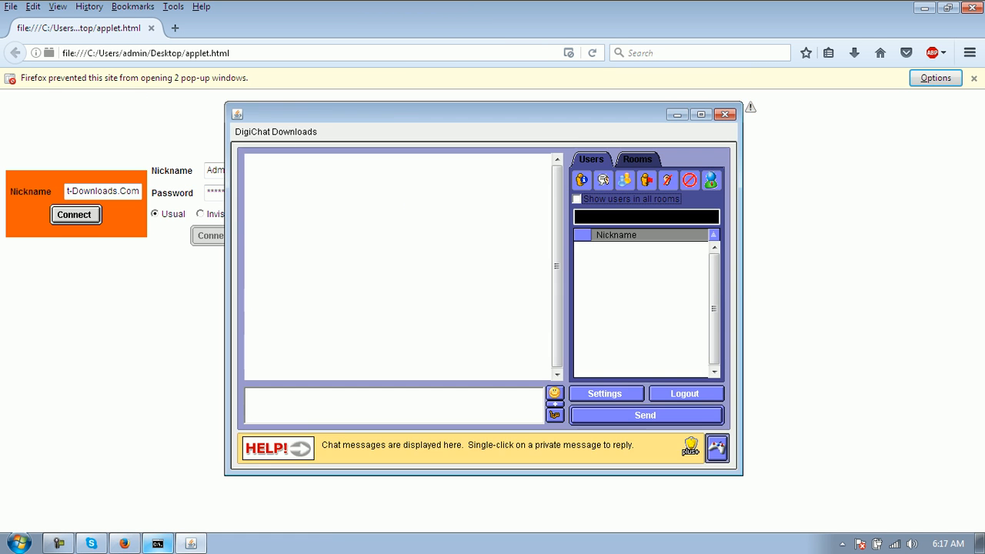
- Log out, join as a guest to view the announcement, then log out again
click(685, 393)
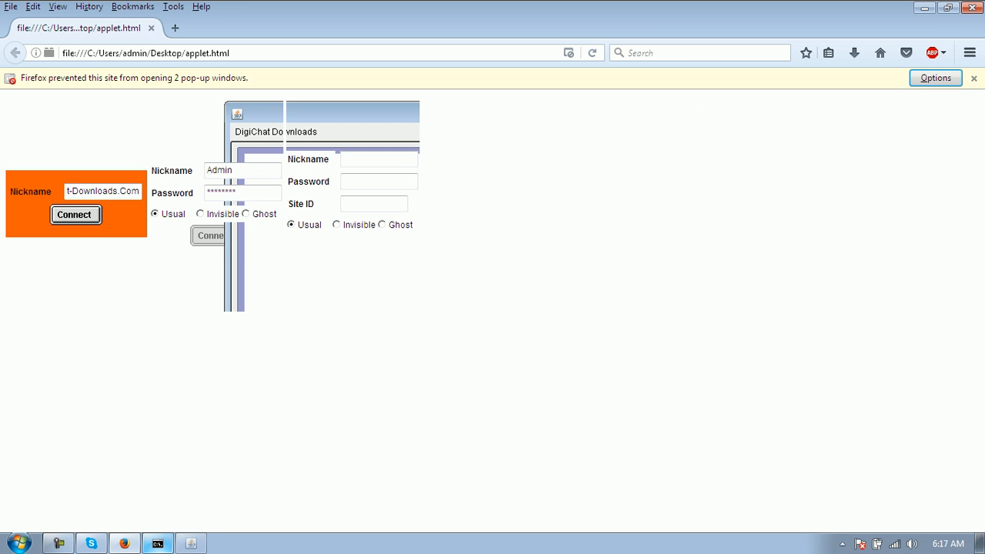
click(76, 215)
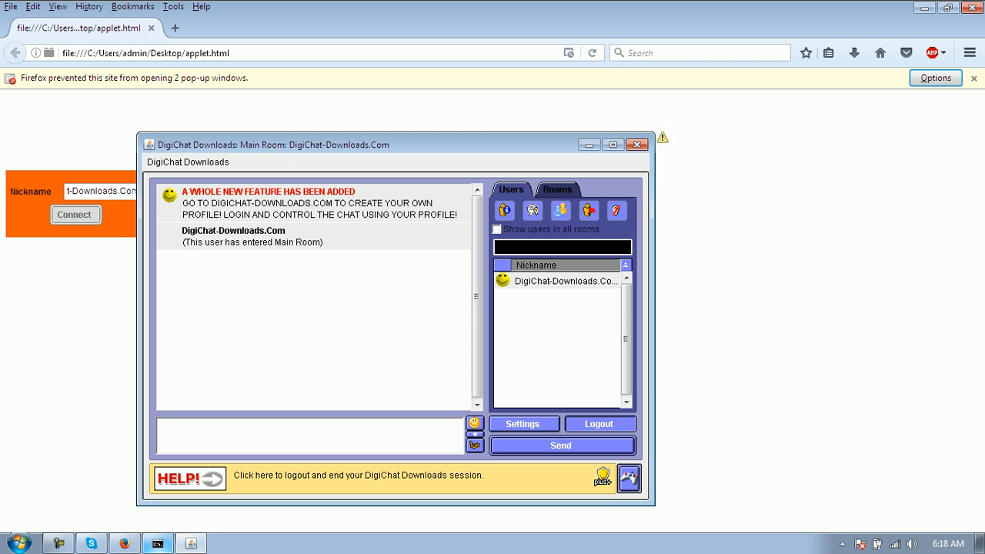
click(599, 424)
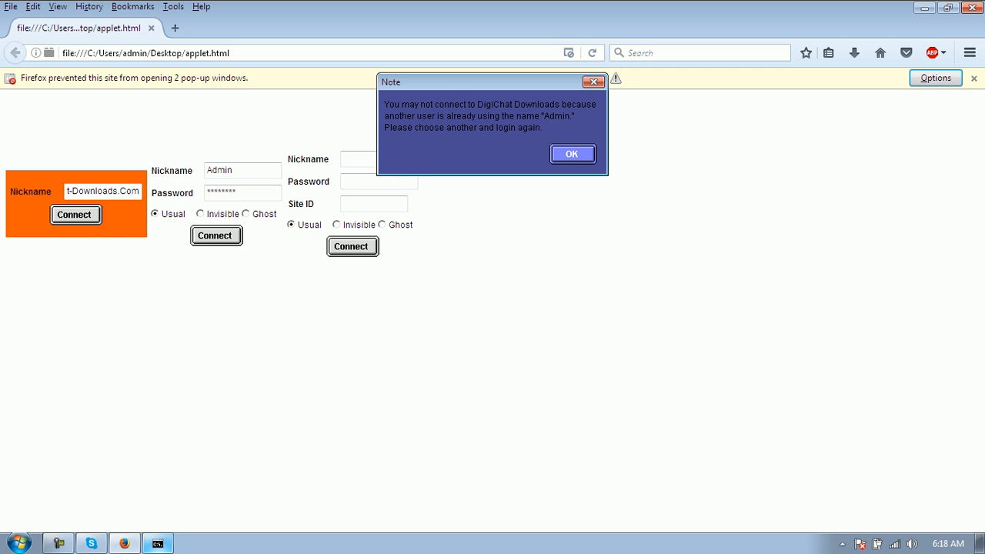
key(Return)
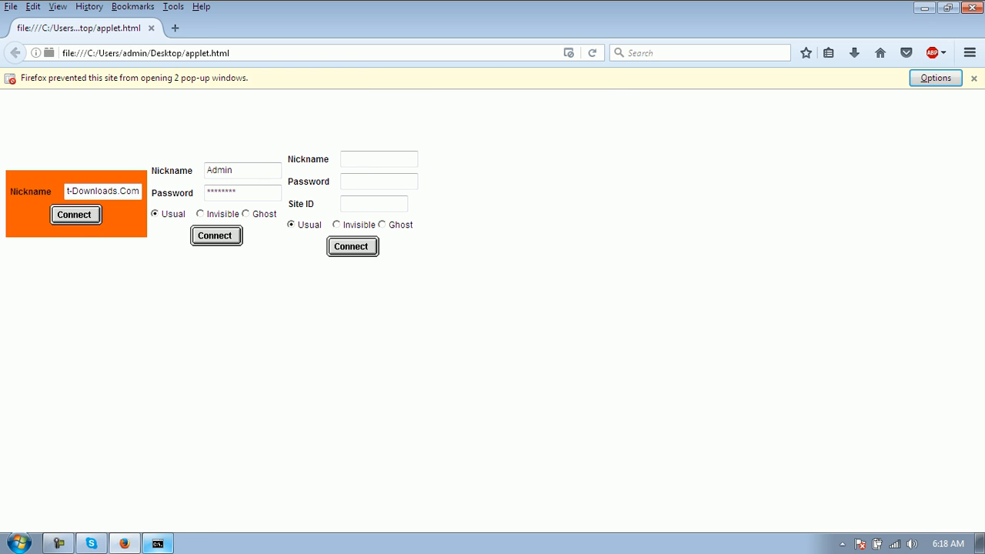
- Check the java process in Task Manager, then reconnect to the chat as Admin
click(260, 492)
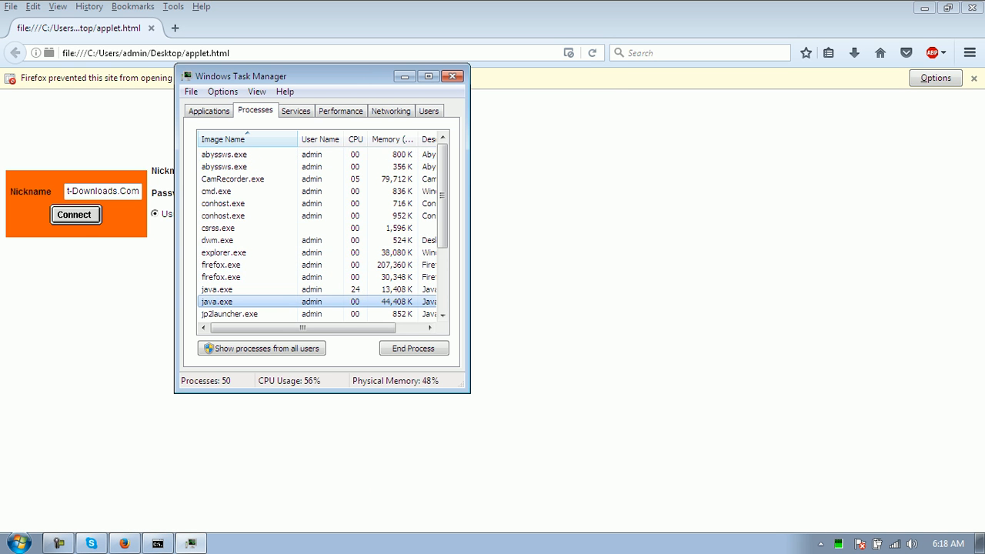
right_click(235, 301)
click(369, 76)
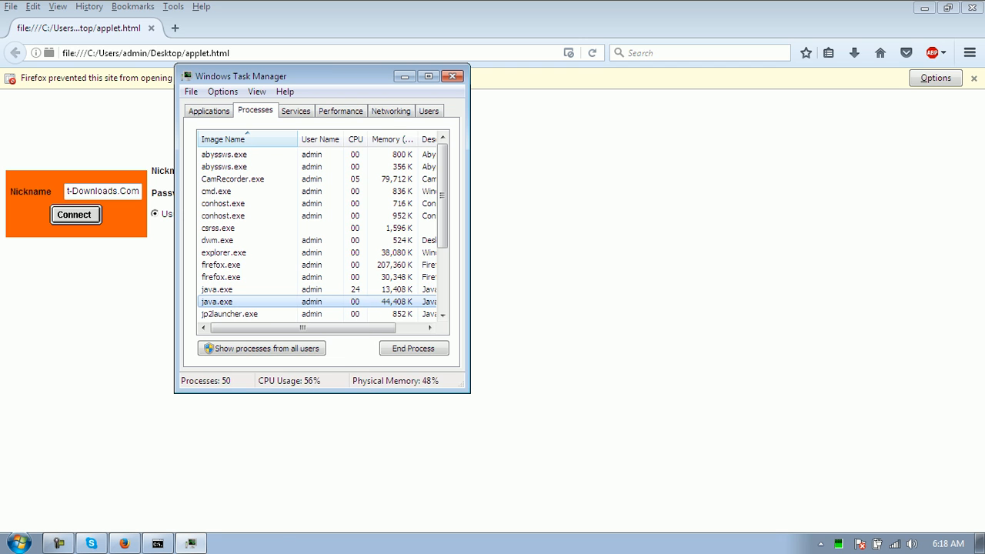
click(405, 76)
click(216, 236)
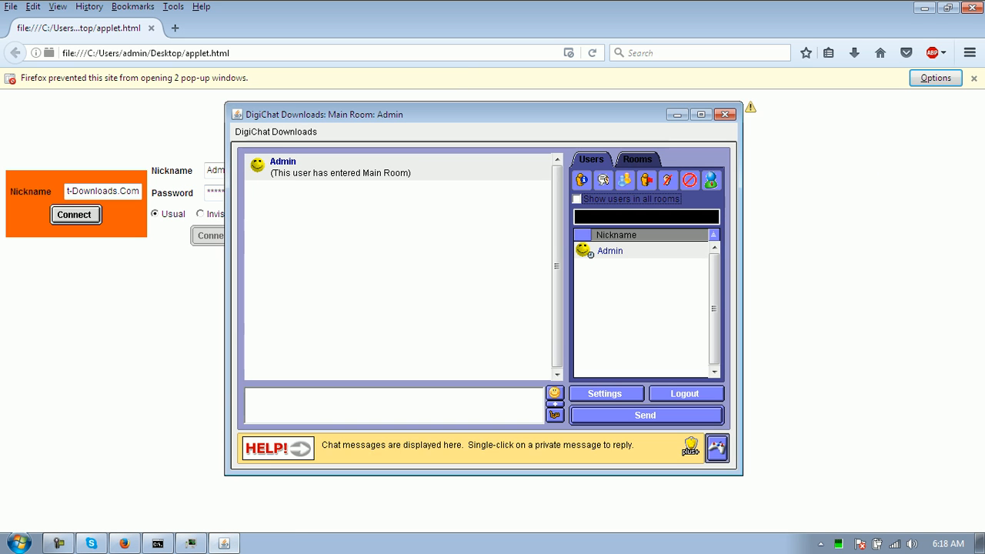
- Open Set Site Options, go to the Scrolls tab, and begin adding a scroll
click(276, 131)
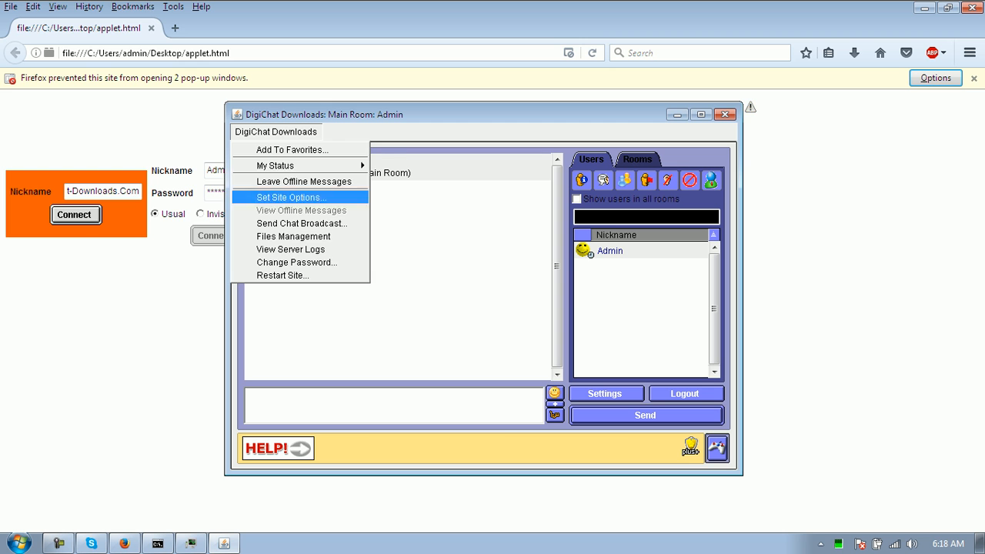
click(291, 197)
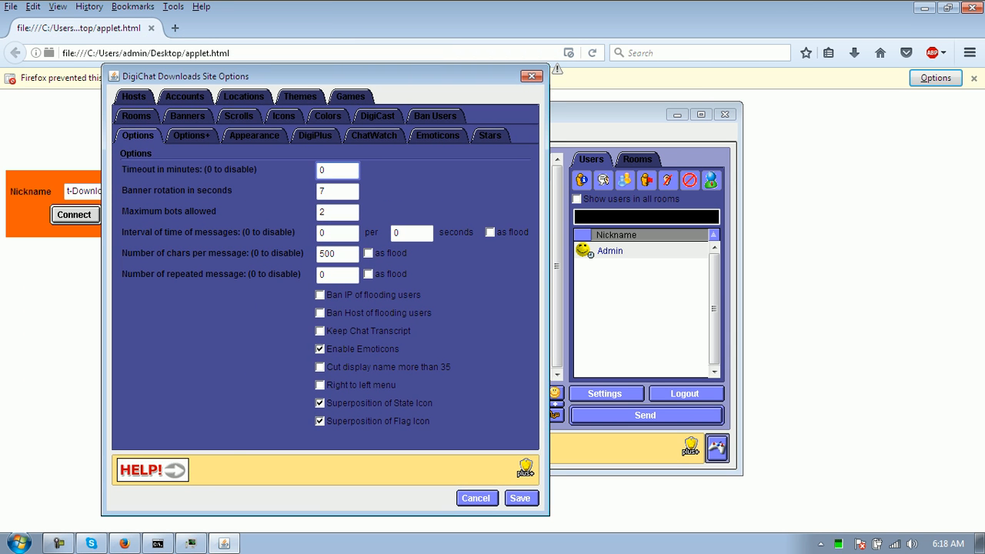
click(377, 116)
click(328, 136)
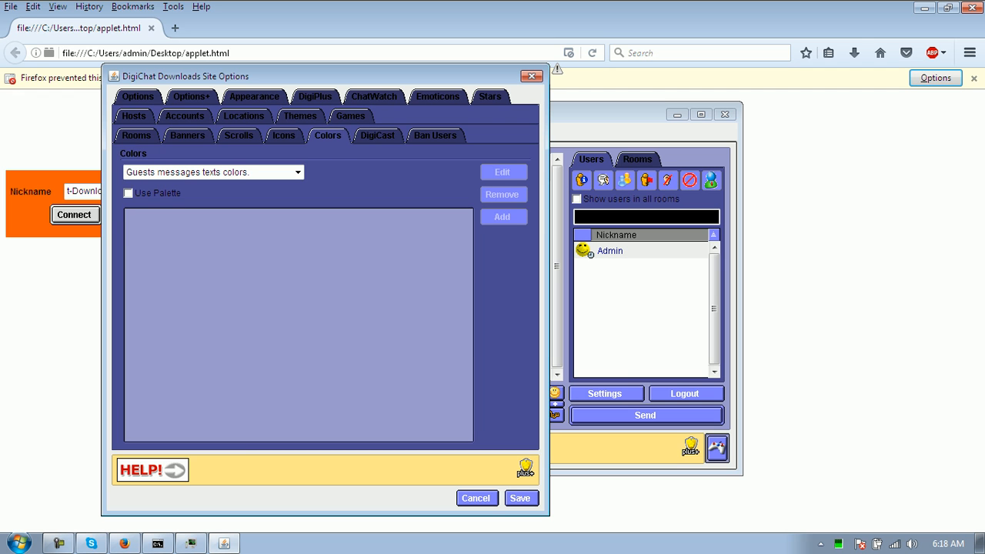
click(284, 136)
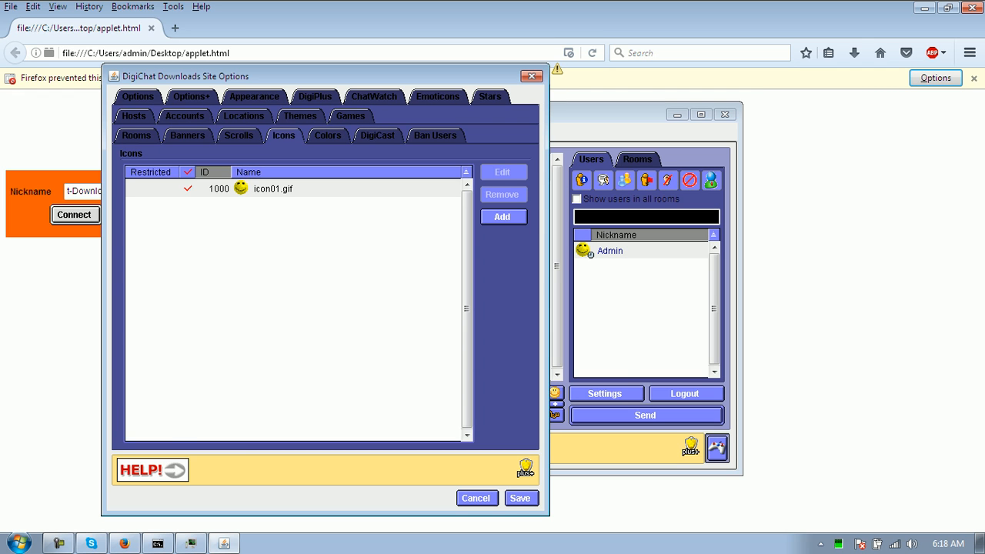
click(239, 136)
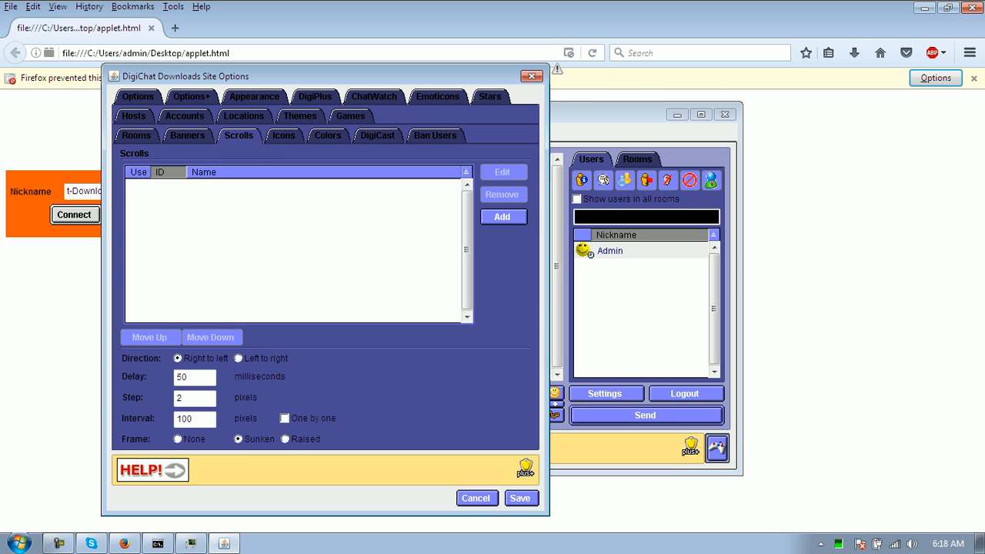
click(502, 216)
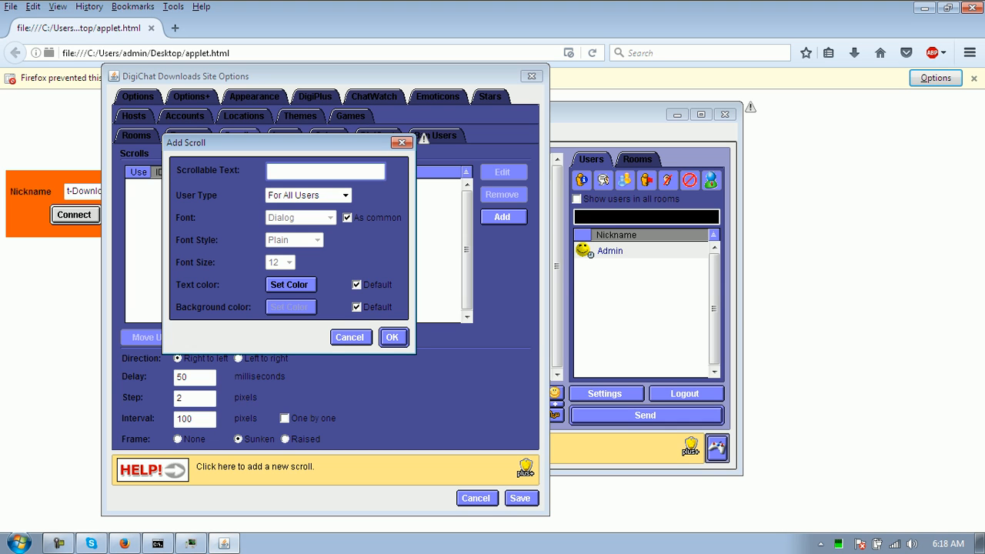
- Add the scroll 'PLEASE JOIN DIGICHAT-DOWNLOADS.COM', adjusting its default colour options, then close Add Scroll
text(PLEASE JOI)
text(N DIGICHAT-DO)
text(WNLOADS.COM)
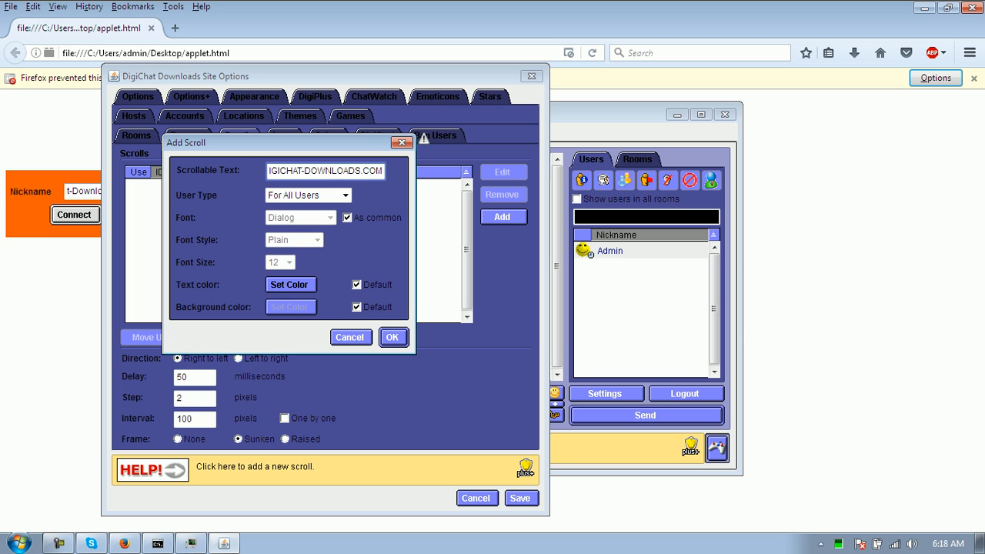
click(356, 307)
click(357, 285)
click(357, 307)
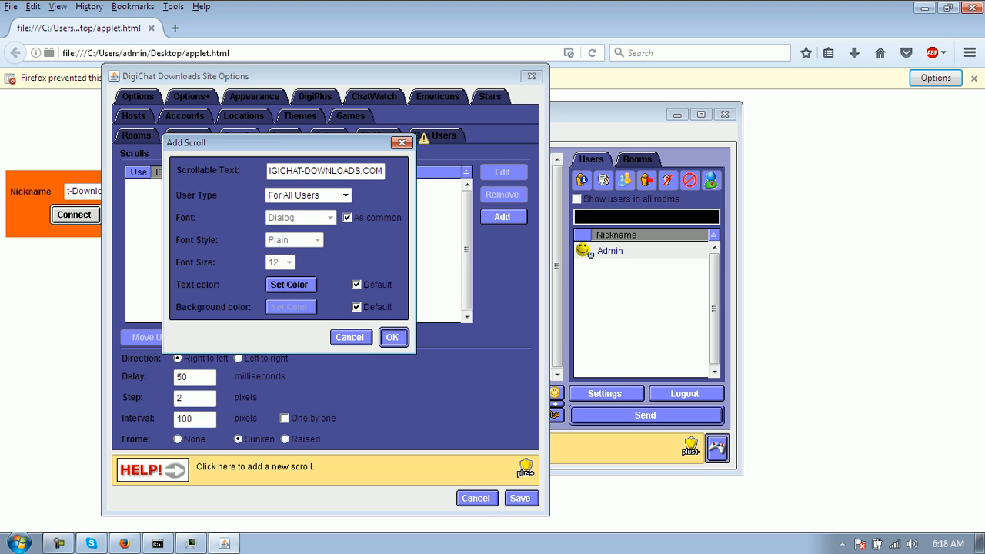
click(393, 337)
click(351, 338)
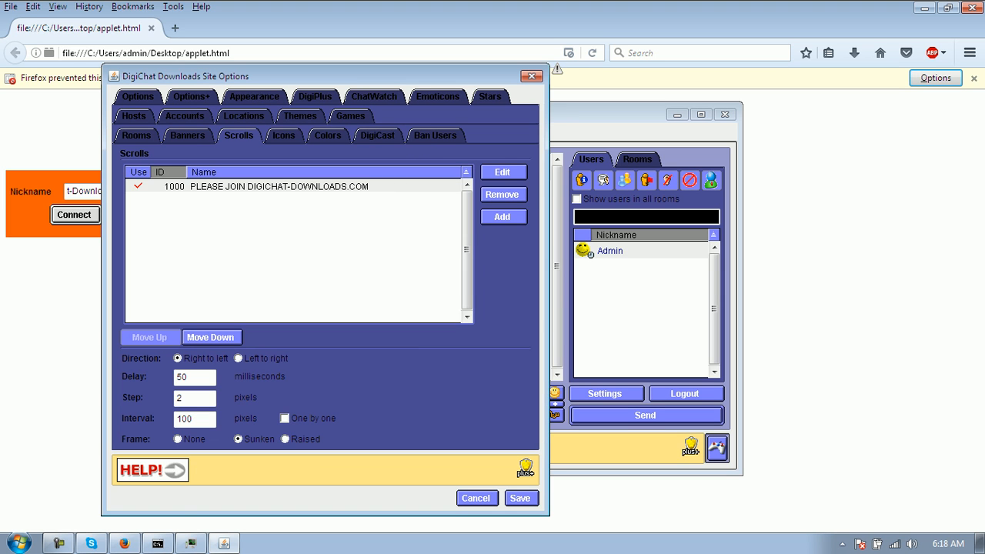
- Select the new scroll and browse the Banners, Rooms, Games, Themes and Locations settings
click(279, 186)
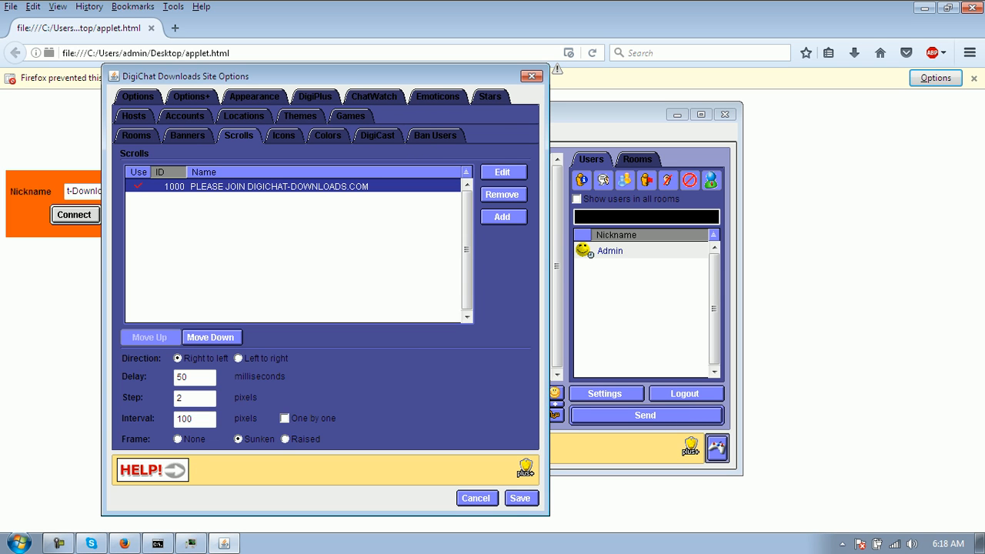
click(188, 135)
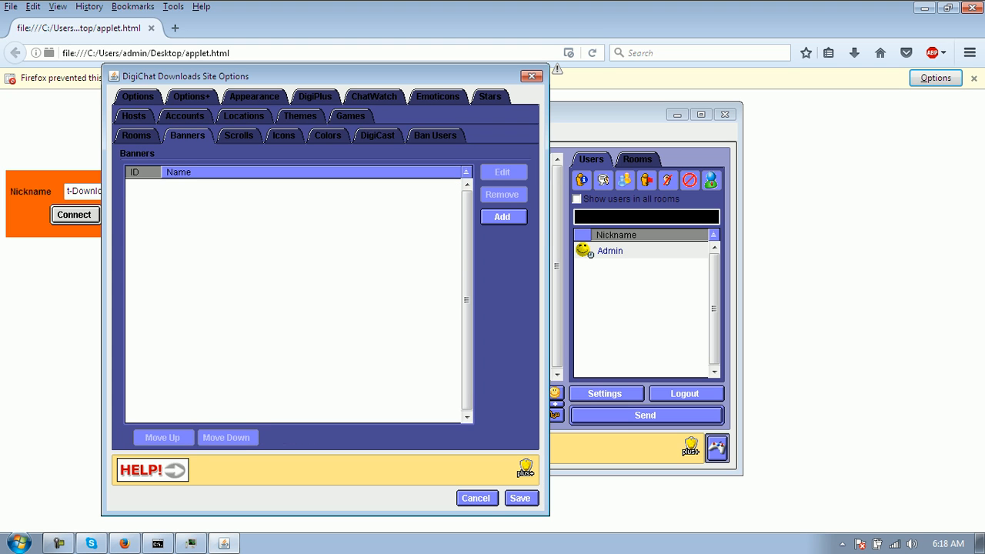
click(136, 136)
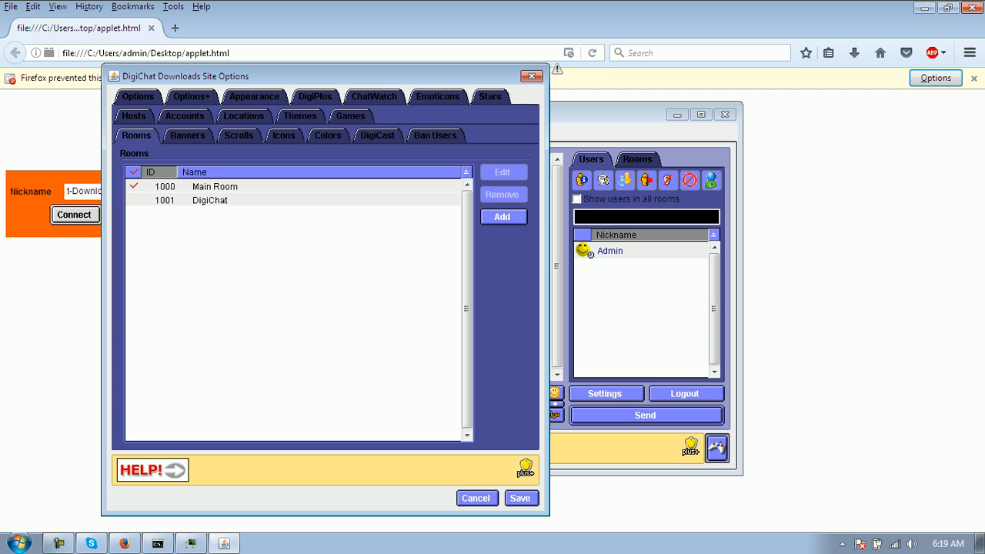
click(350, 115)
click(299, 135)
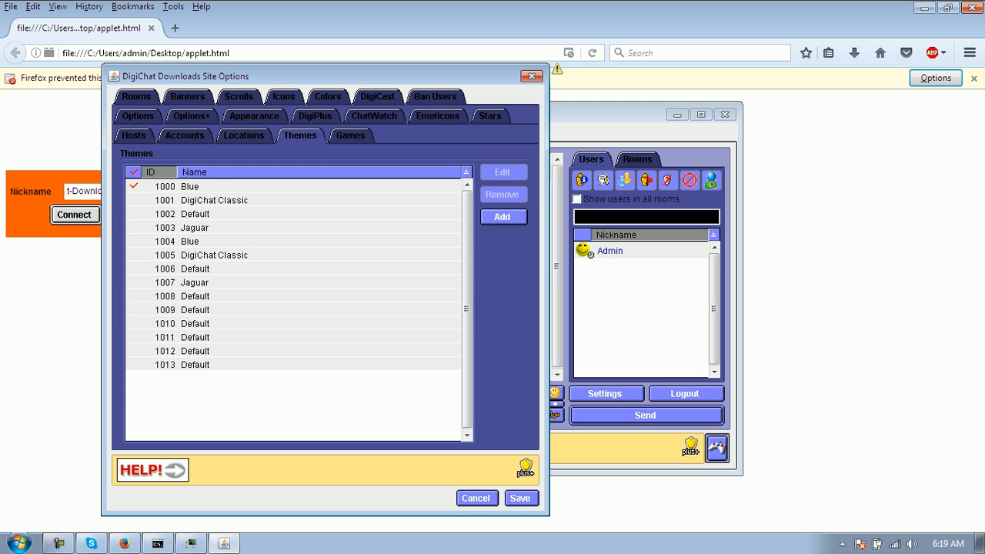
click(244, 135)
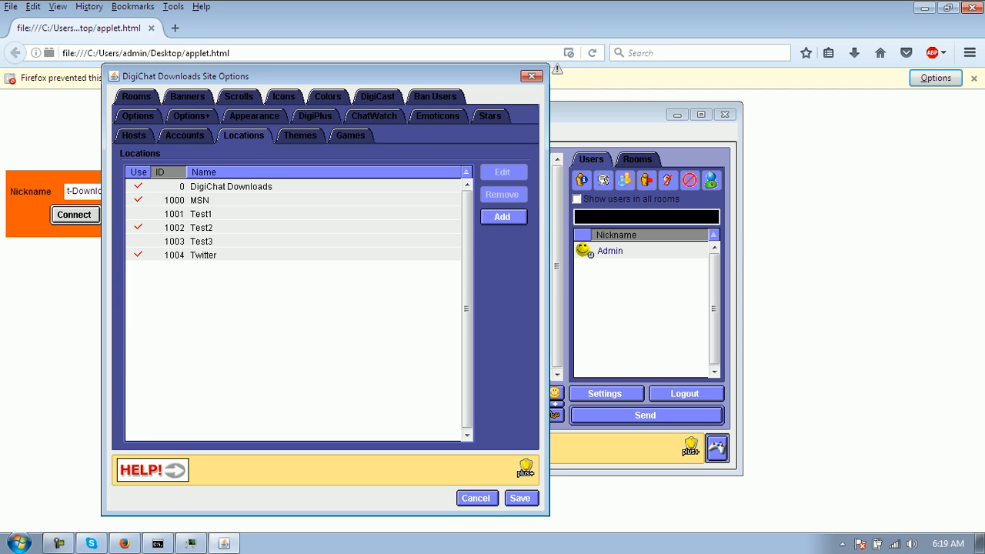
- Open the 1004 Twitter location in the Edit Location dialog
drag(208, 201, 207, 254)
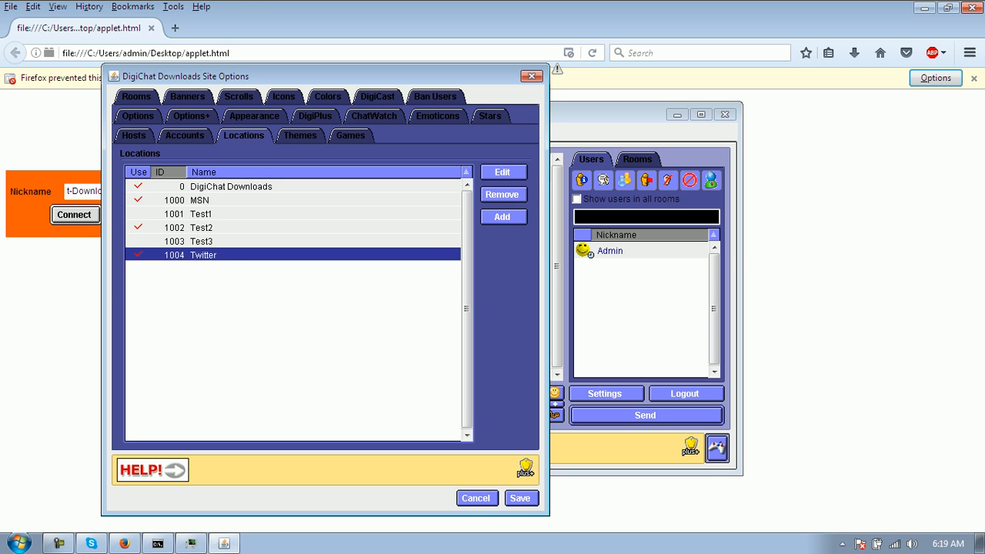
click(503, 173)
drag(115, 9, 157, 47)
click(160, 267)
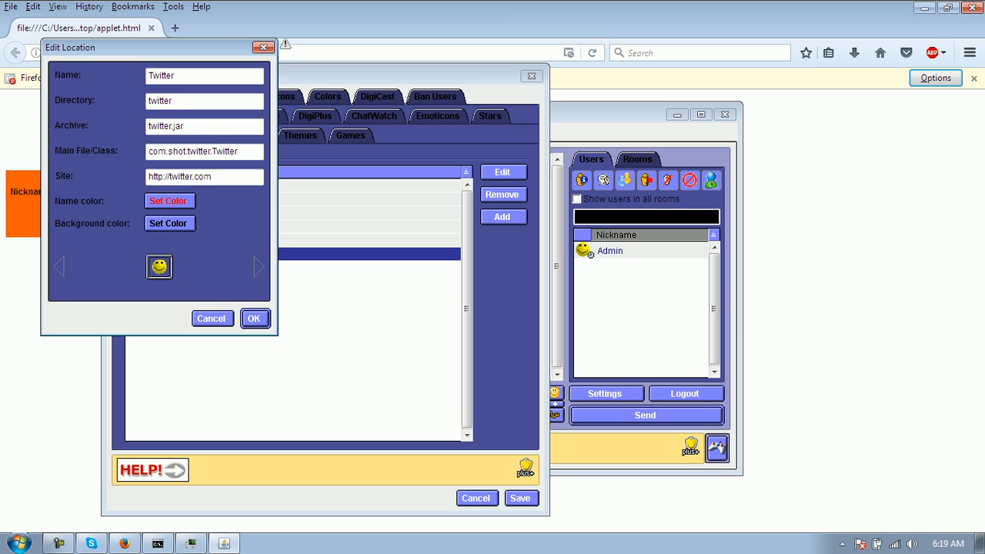
- Confirm the Twitter location settings and close Edit Location
right_click(185, 123)
click(184, 125)
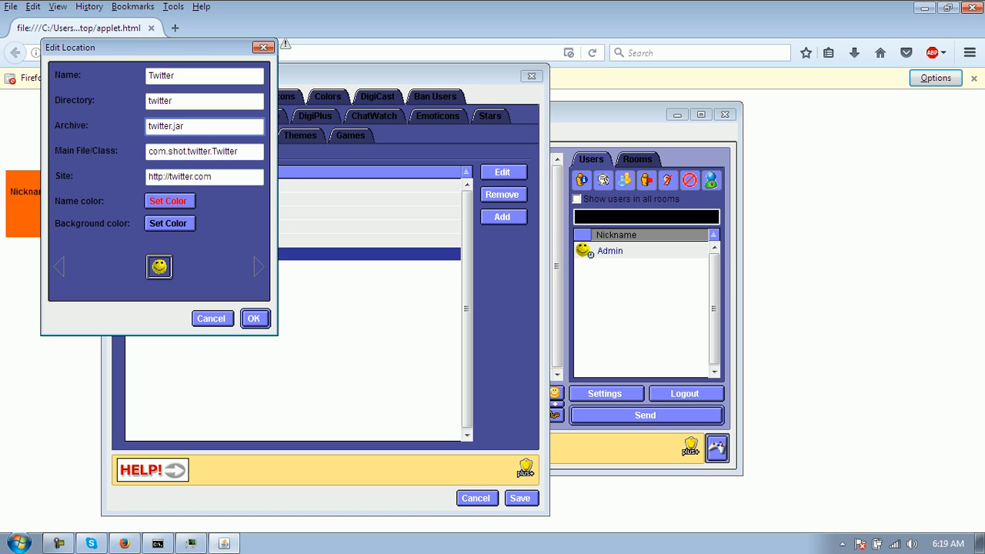
key(Return)
- Review the Accounts and Hosts lists, then close Site Options
click(185, 135)
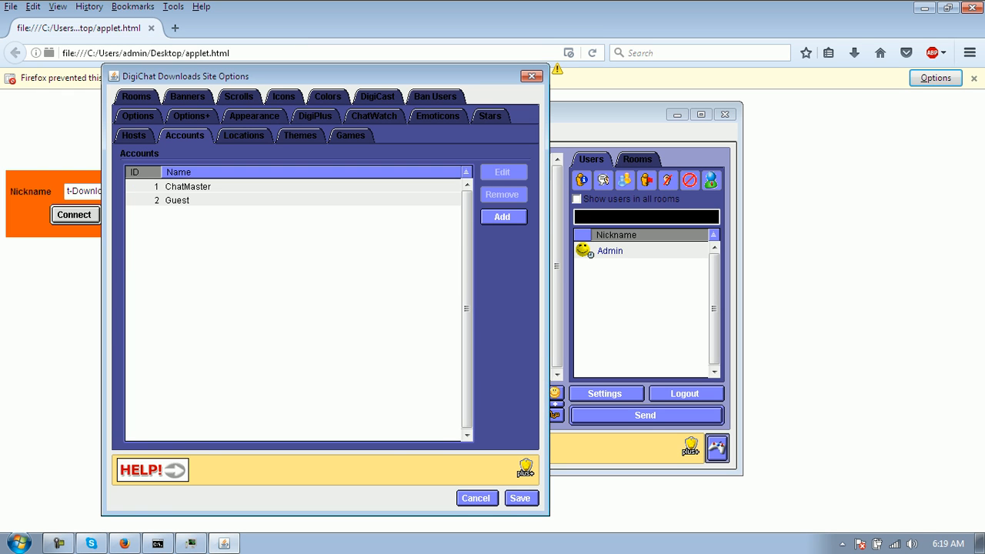
click(133, 135)
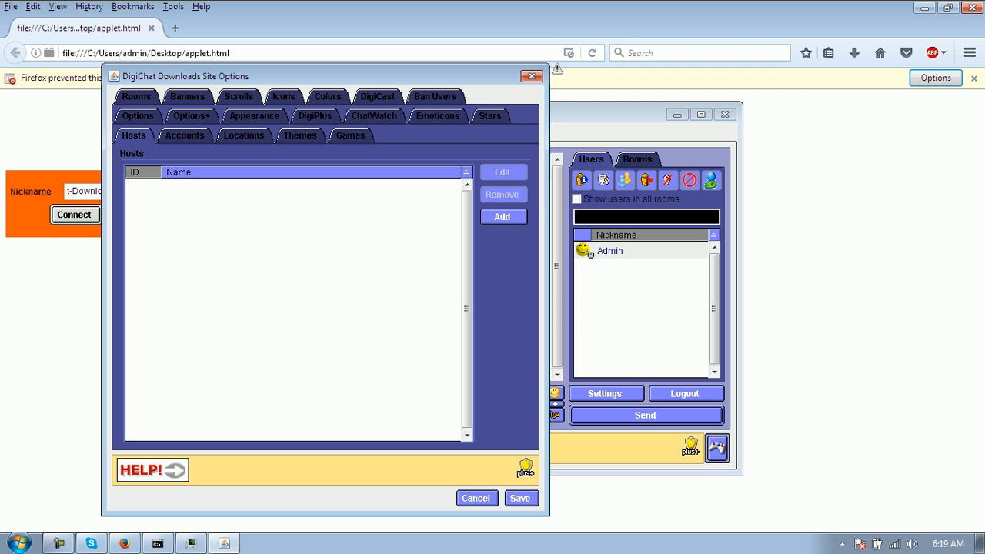
click(185, 136)
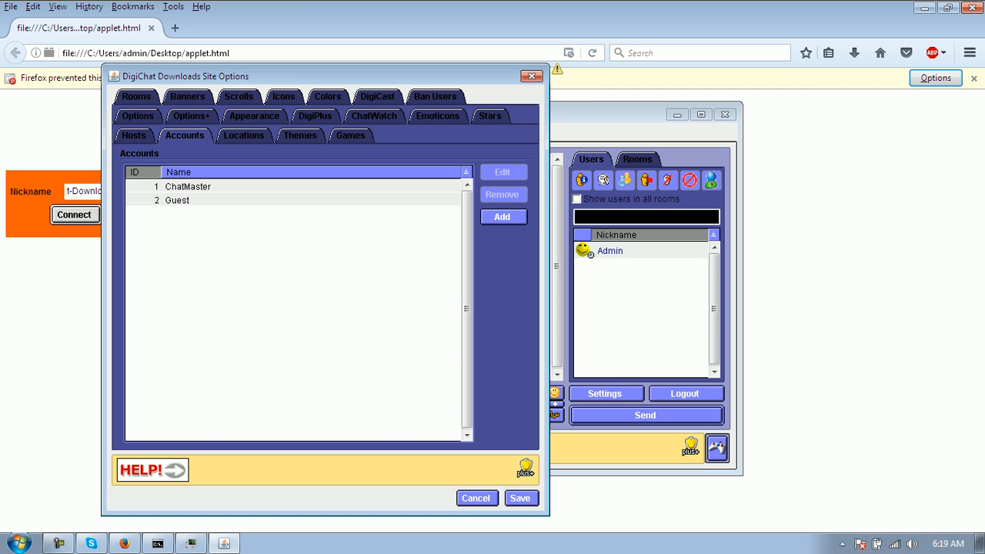
click(476, 498)
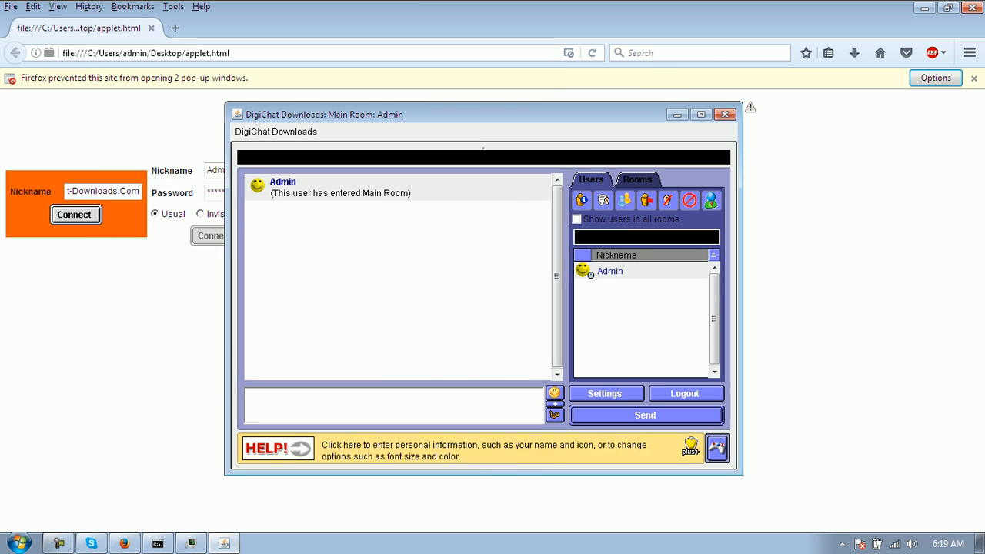
- Log out, reconnect as Admin, and open the site options
click(685, 395)
click(216, 236)
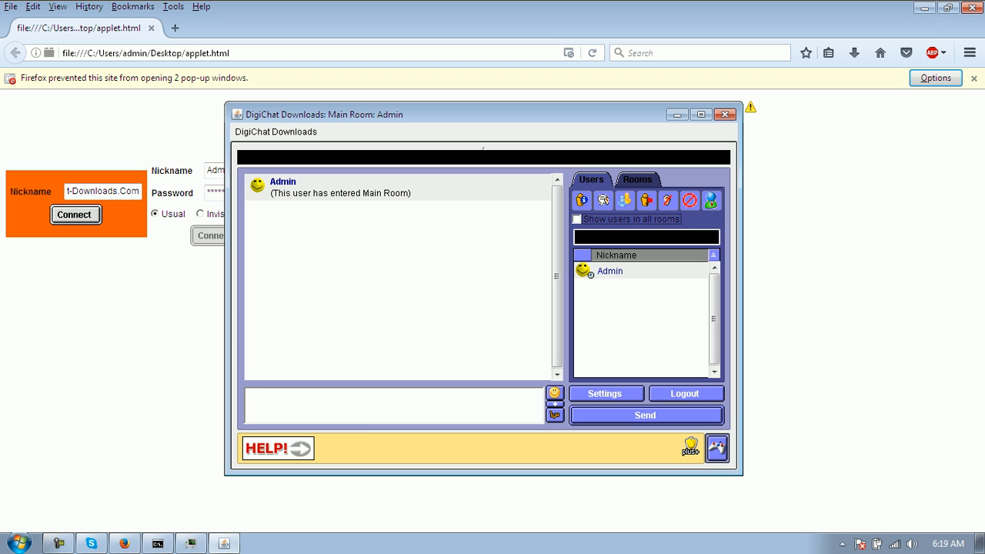
click(276, 132)
click(304, 182)
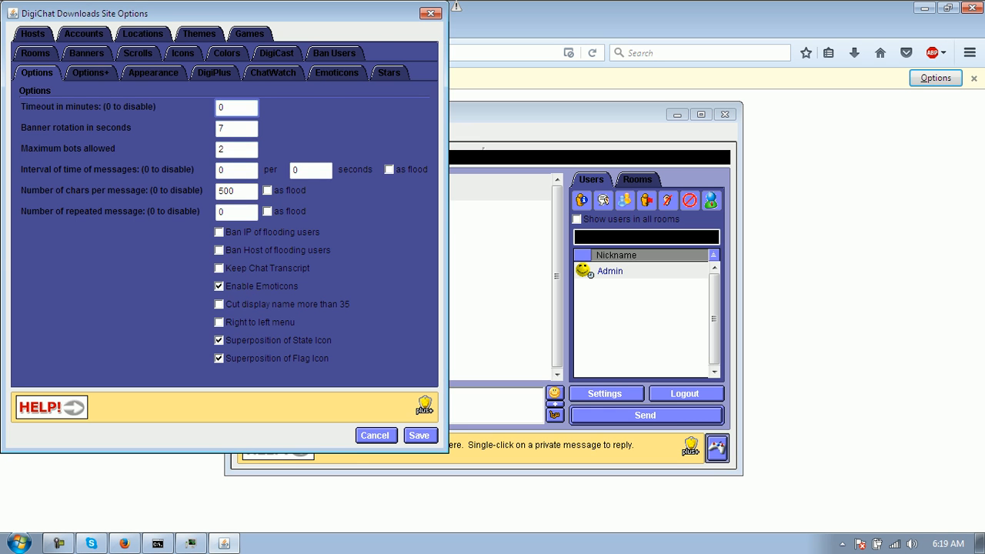
- Give the PLEASE JOIN DIGICHAT-DOWNLOADS.COM scroll a custom red background instead of the default
click(138, 53)
double_click(177, 124)
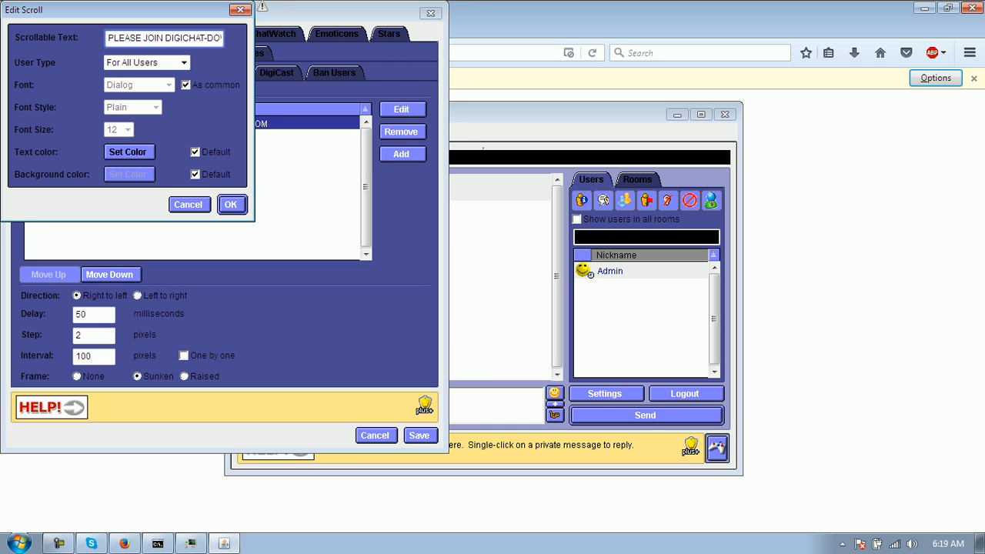
click(195, 174)
click(128, 174)
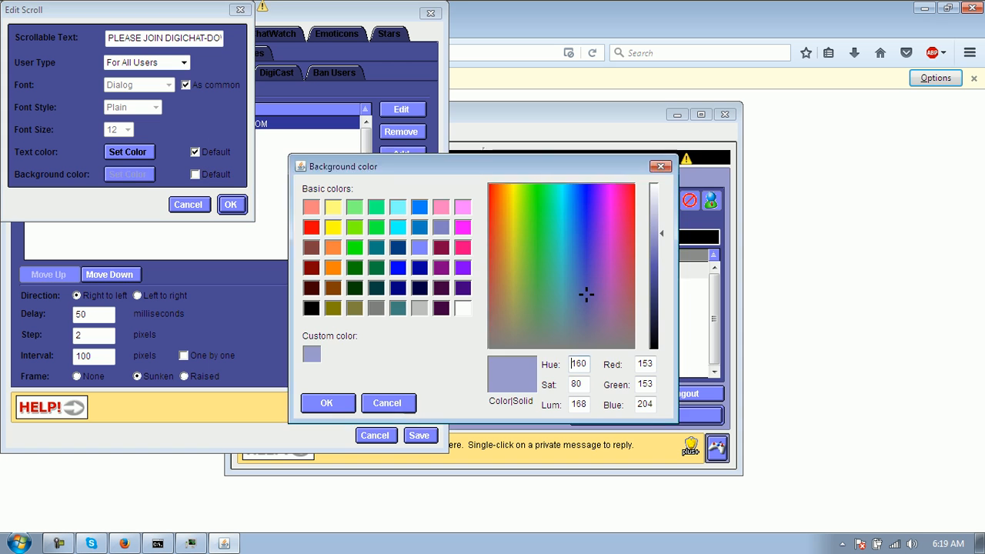
click(311, 226)
click(327, 403)
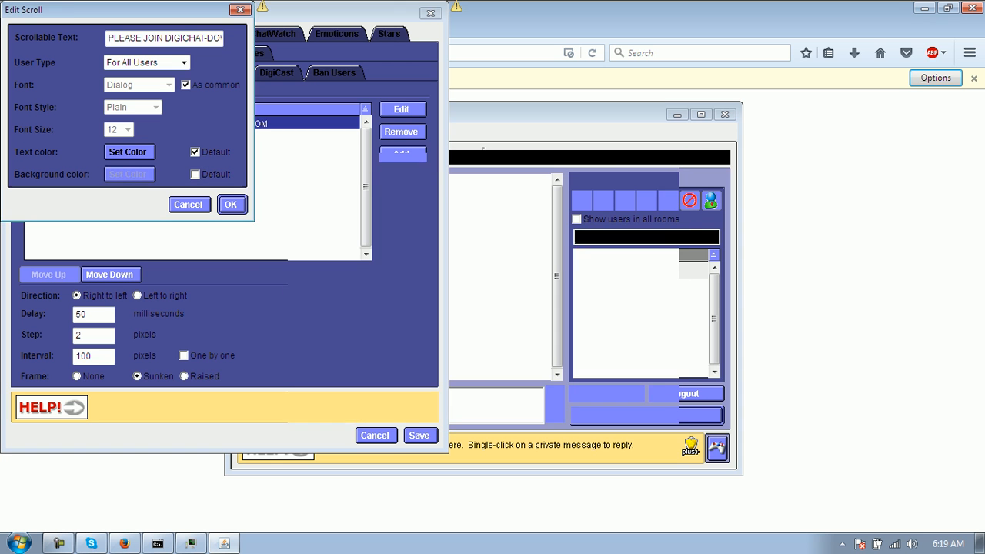
click(230, 204)
- Open the Blue theme from the Themes list for editing
click(200, 54)
click(89, 124)
click(402, 111)
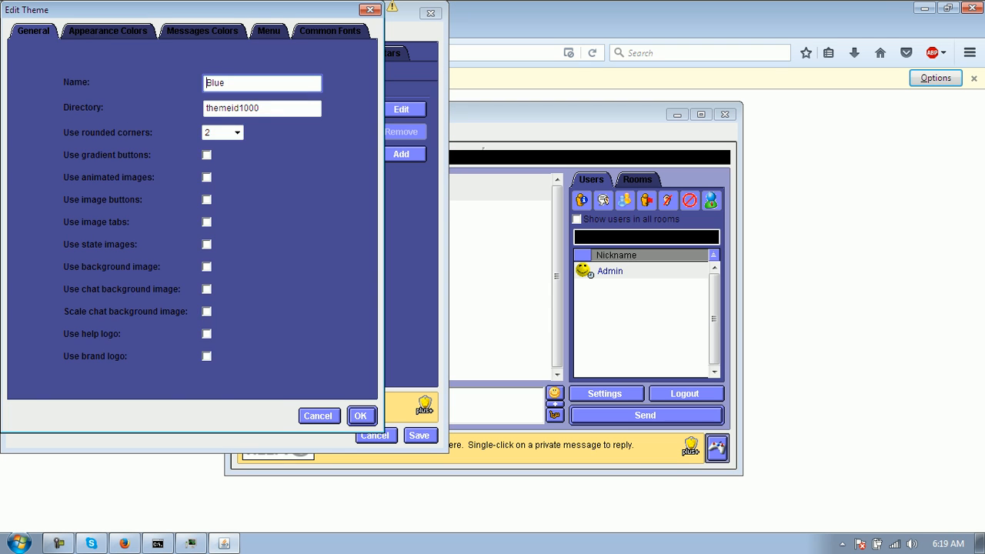
- Set the Blue theme's outer text to Red and outer background to black
click(108, 31)
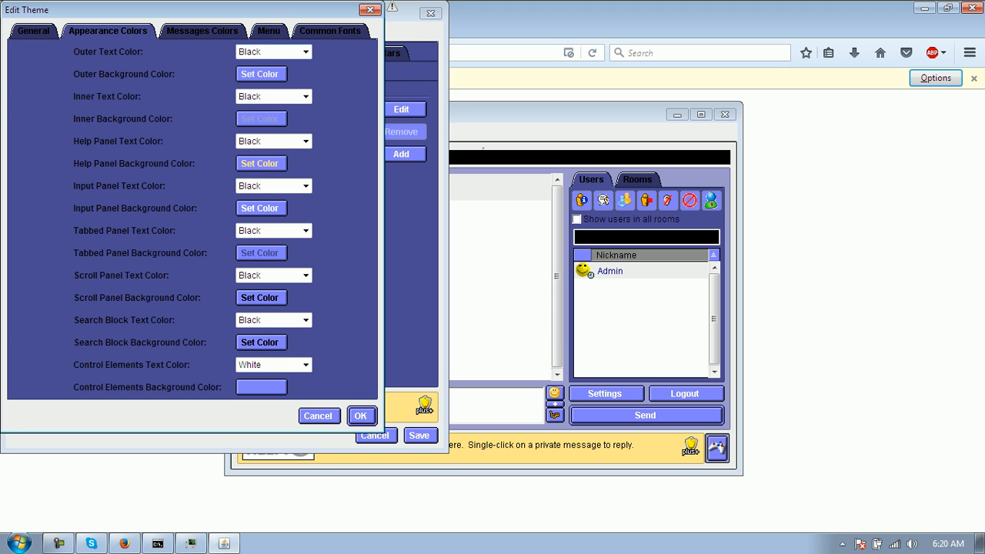
click(306, 52)
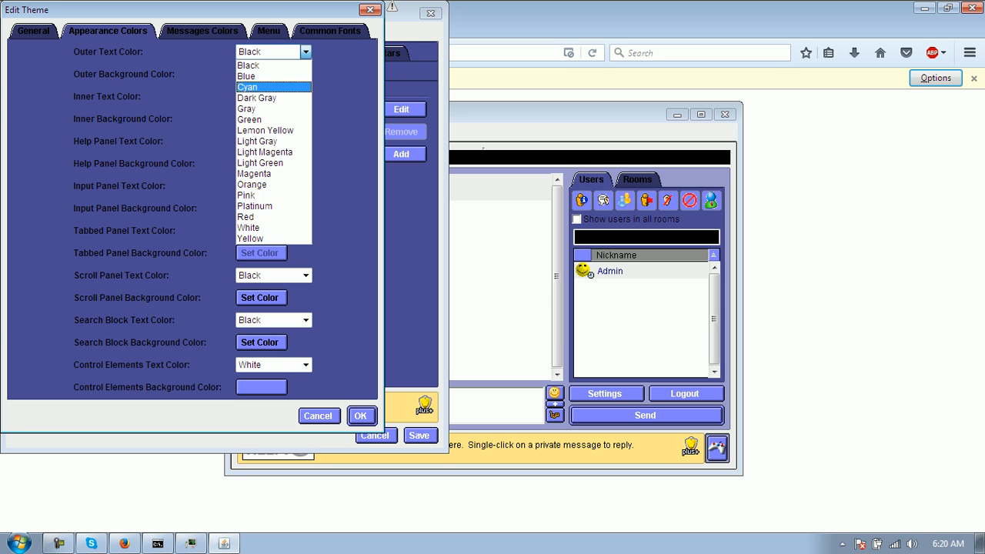
click(254, 217)
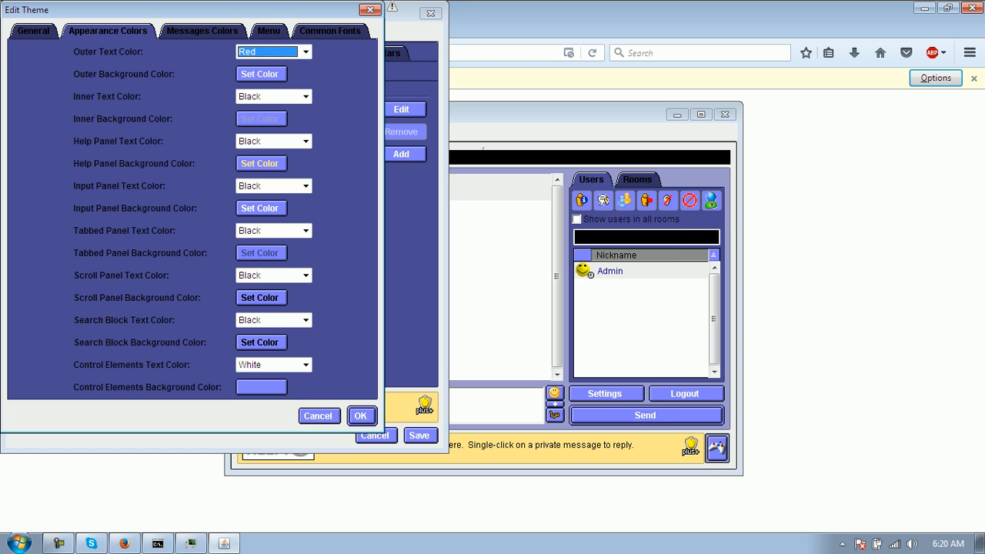
click(260, 74)
click(312, 309)
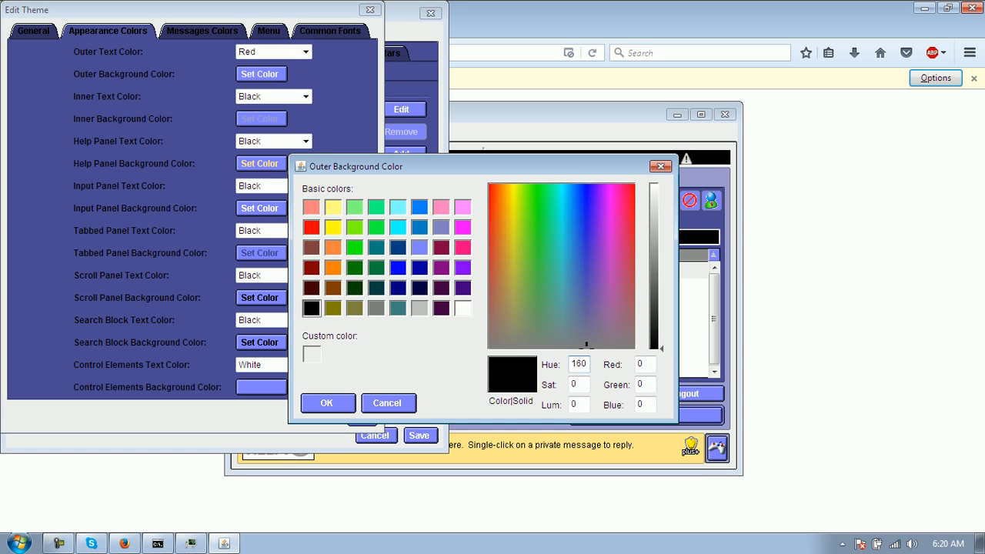
click(328, 403)
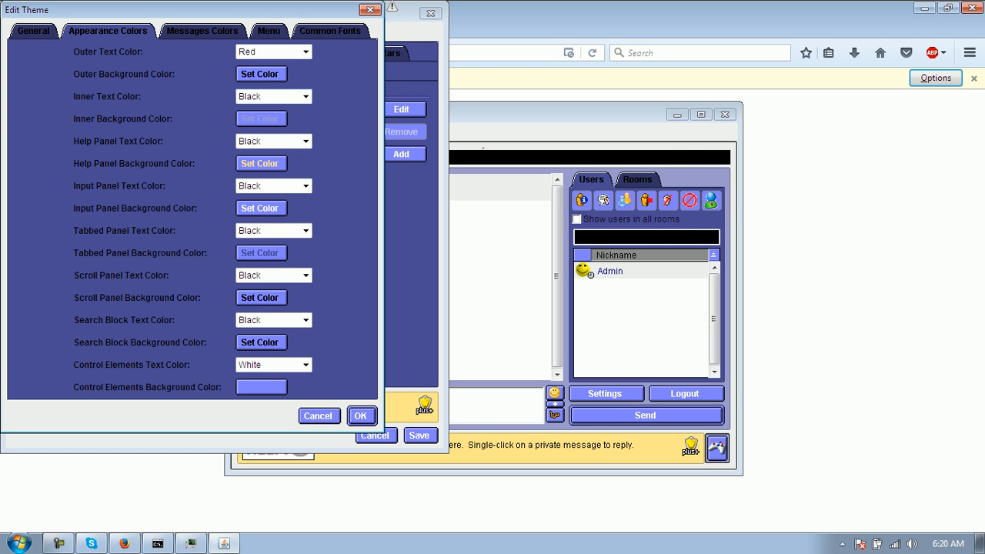
- Make the inner background red, keep inner text black, and save the site options
click(305, 97)
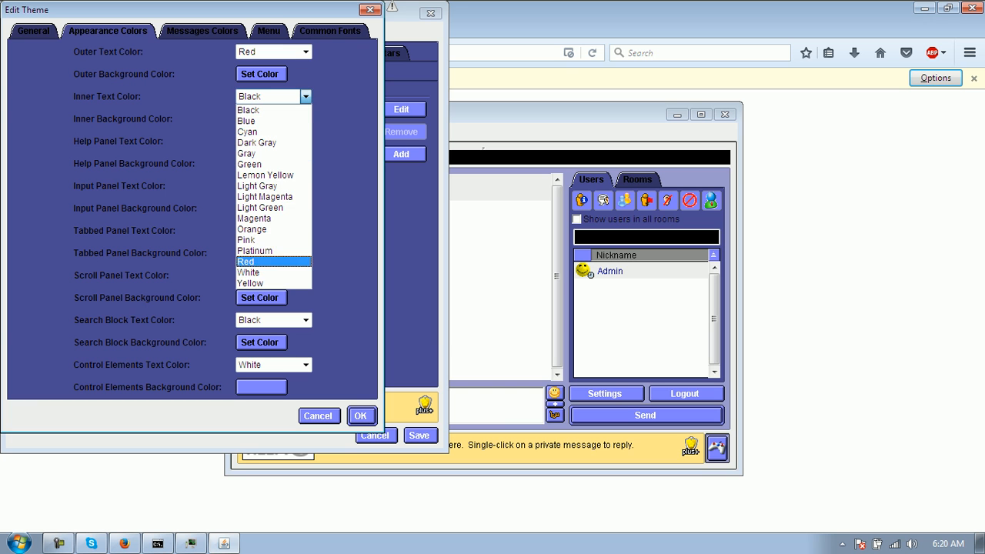
click(262, 110)
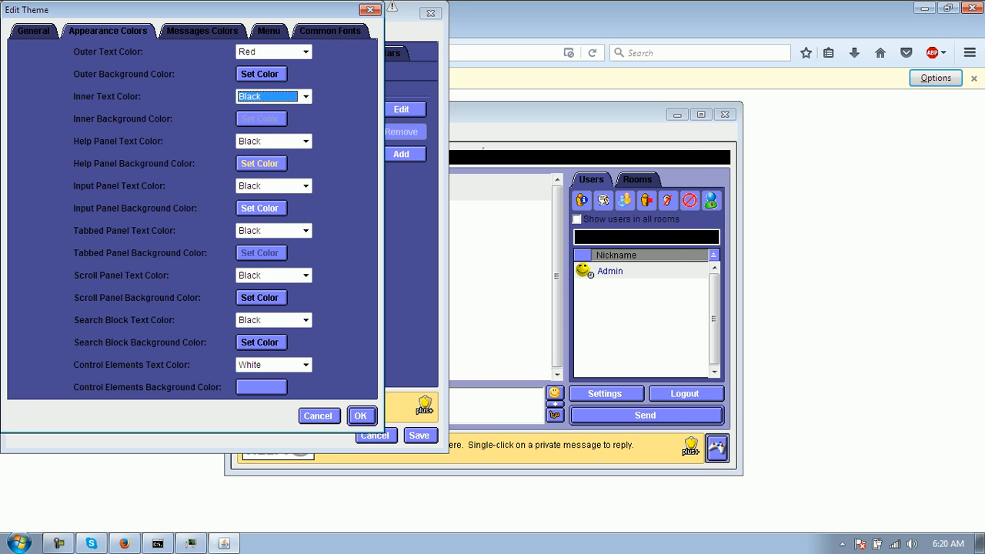
click(260, 119)
click(311, 227)
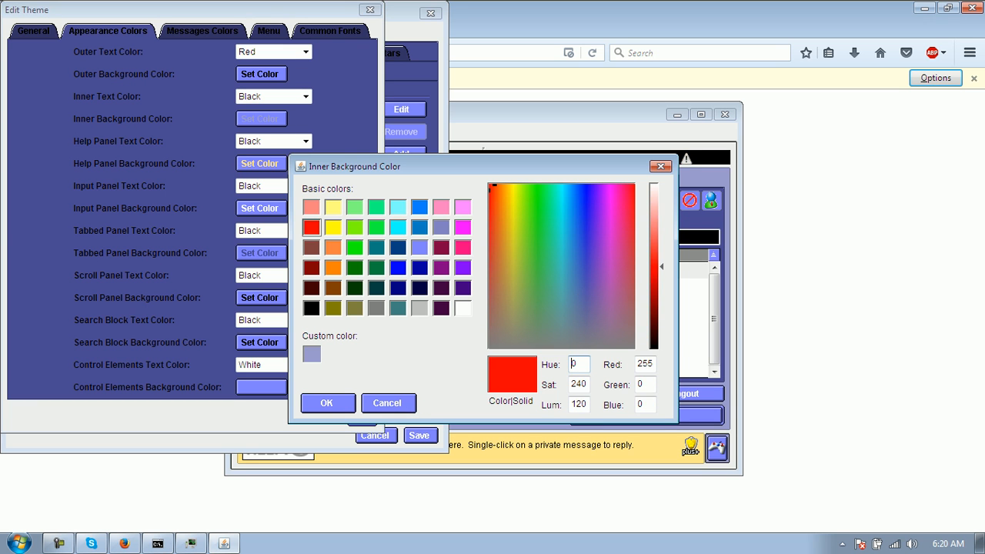
click(328, 403)
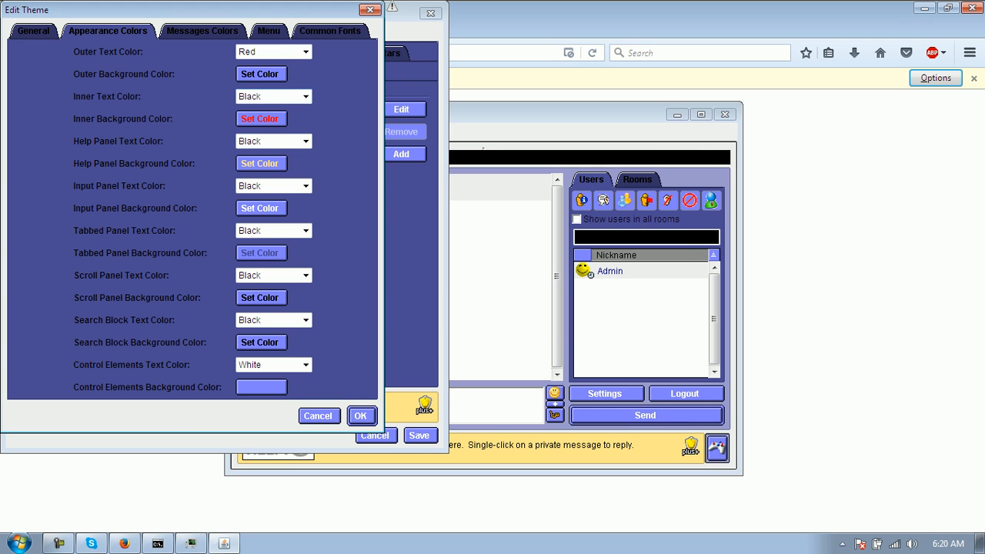
click(305, 96)
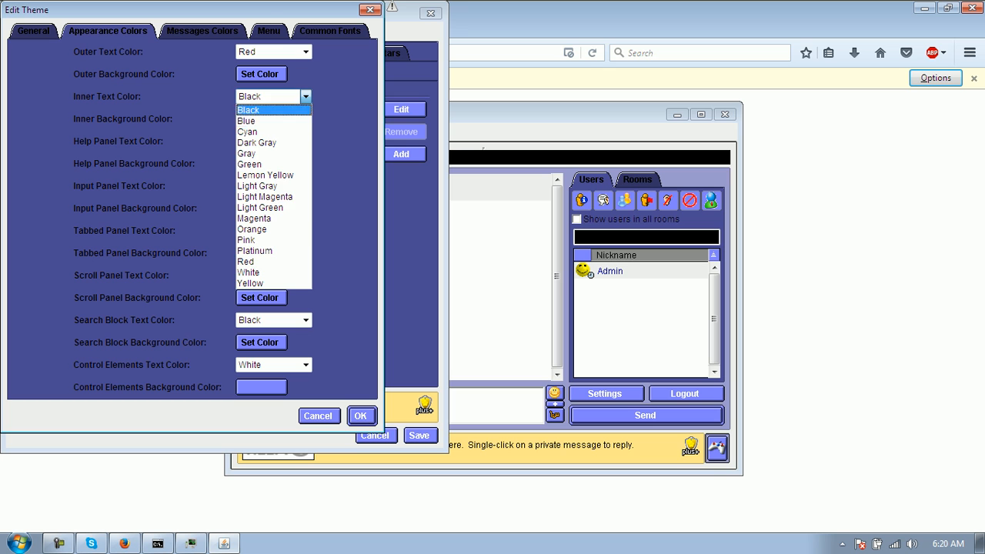
click(262, 110)
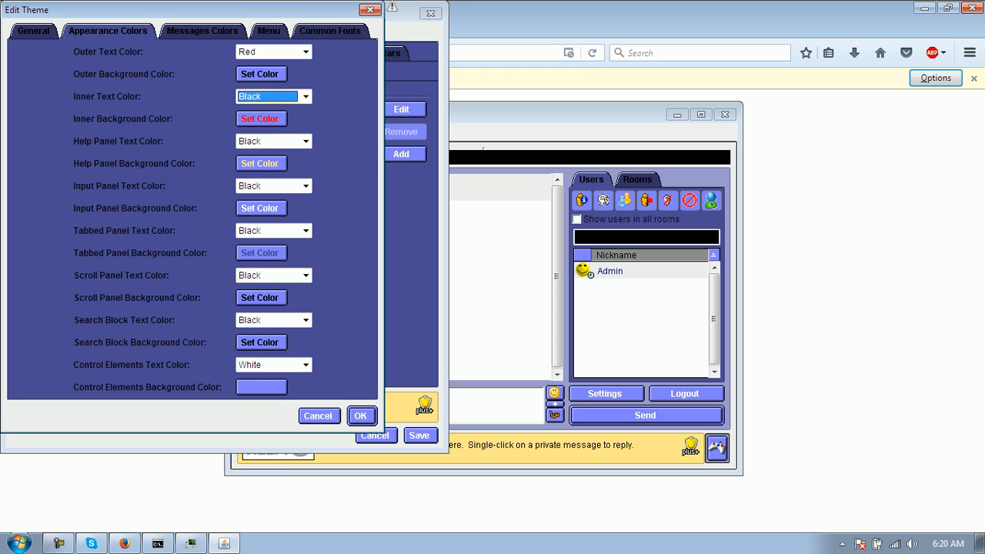
click(360, 416)
click(420, 435)
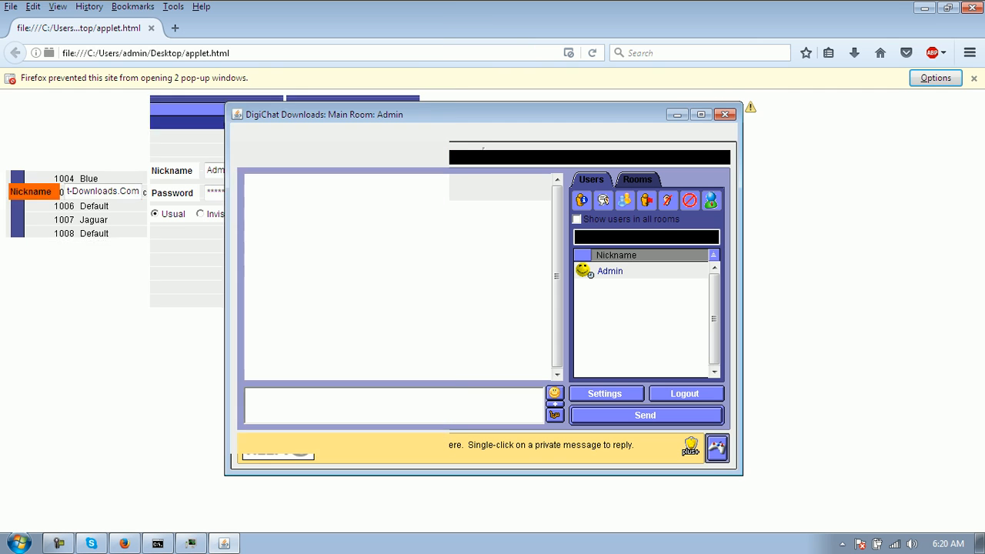
- Log out, reconnect as Admin, and reopen Site Options on the Themes list
click(684, 393)
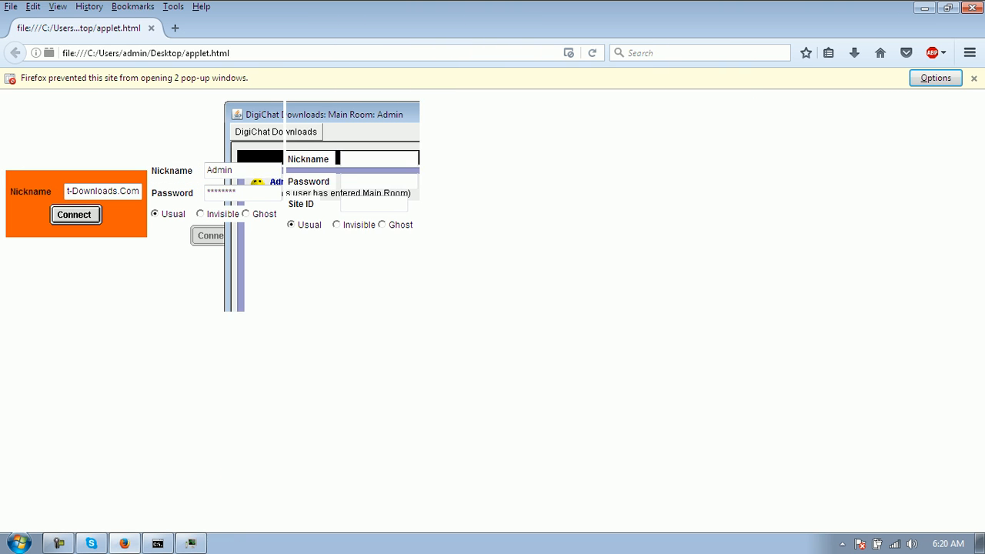
click(216, 236)
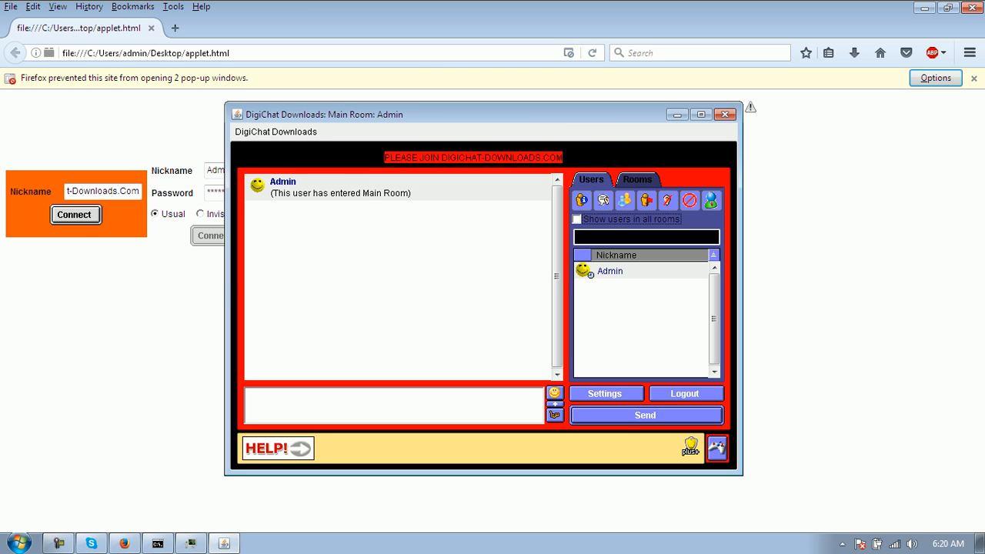
click(276, 132)
click(288, 198)
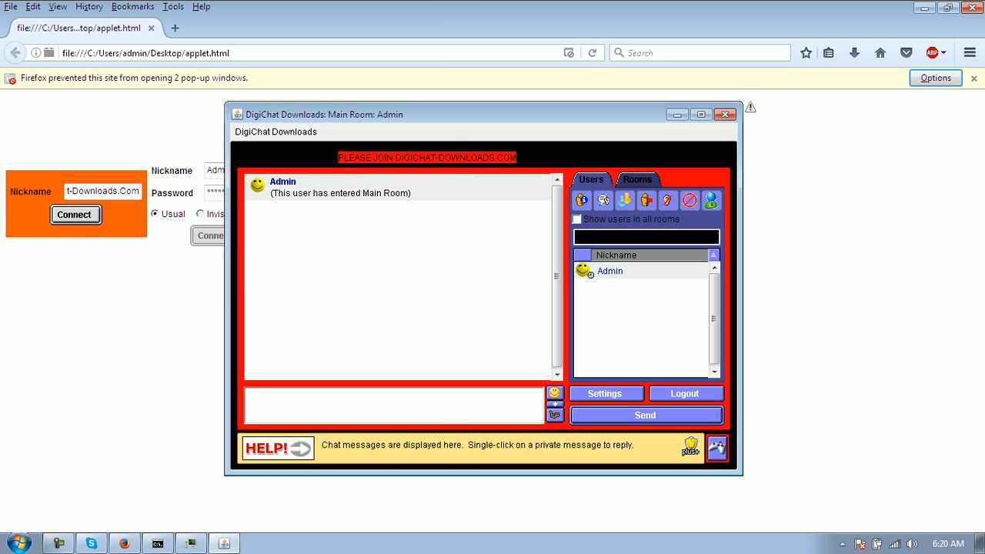
click(198, 34)
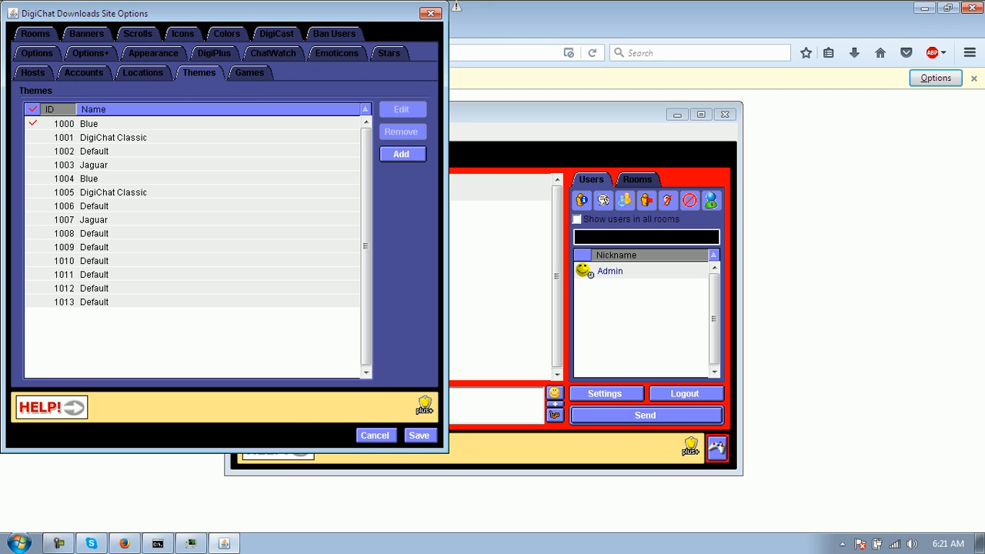
- In the Blue theme, change the outer background colour and set outer text to Black
click(89, 124)
click(402, 109)
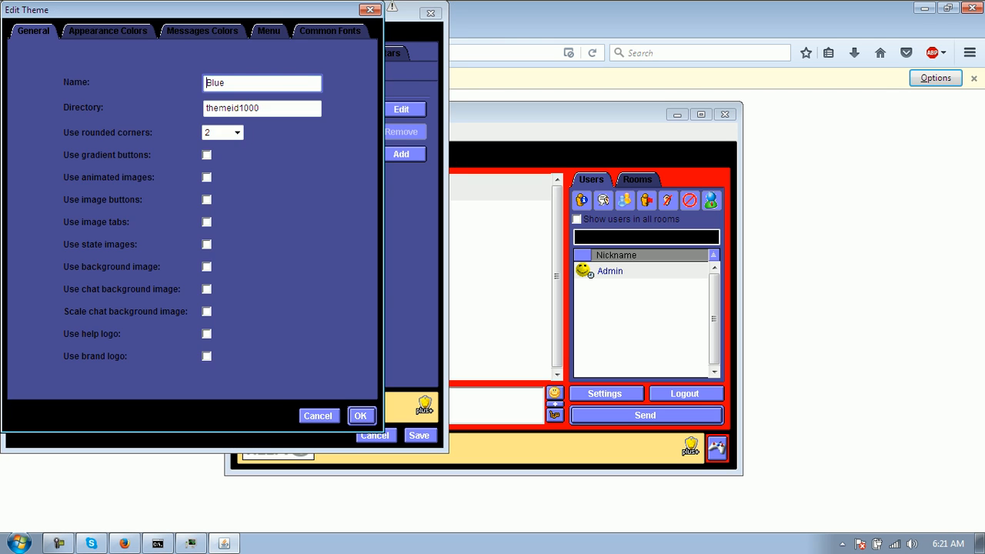
click(108, 31)
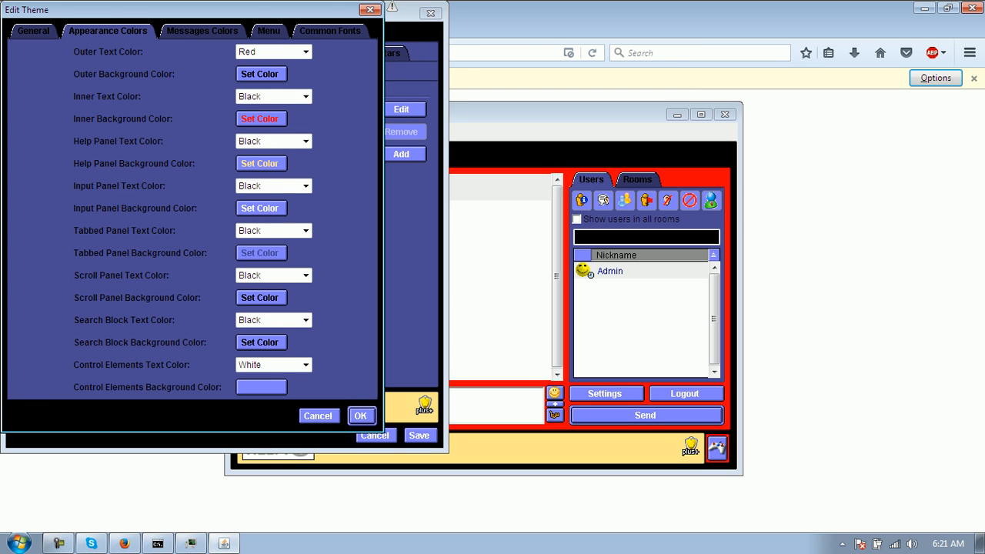
click(260, 74)
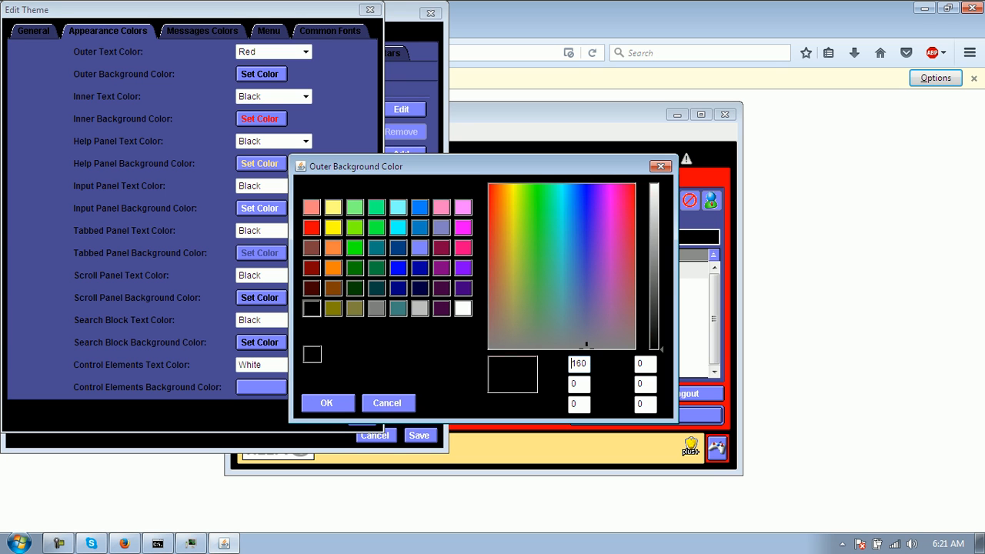
click(312, 228)
click(327, 403)
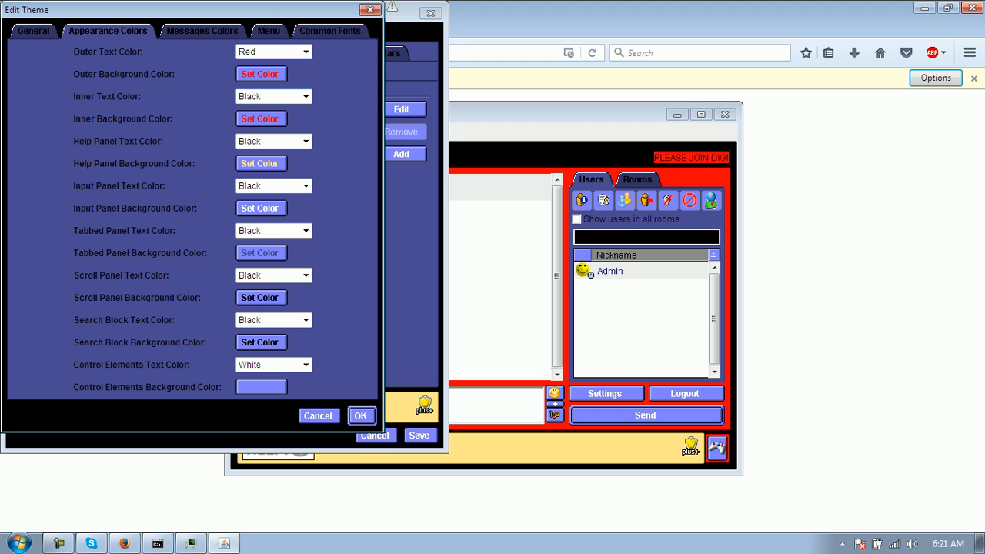
click(305, 52)
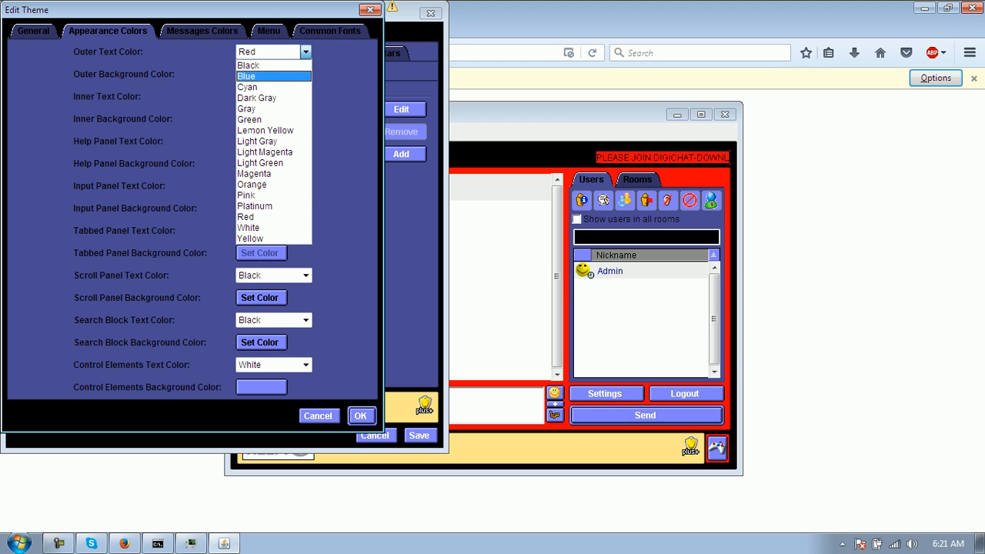
click(262, 66)
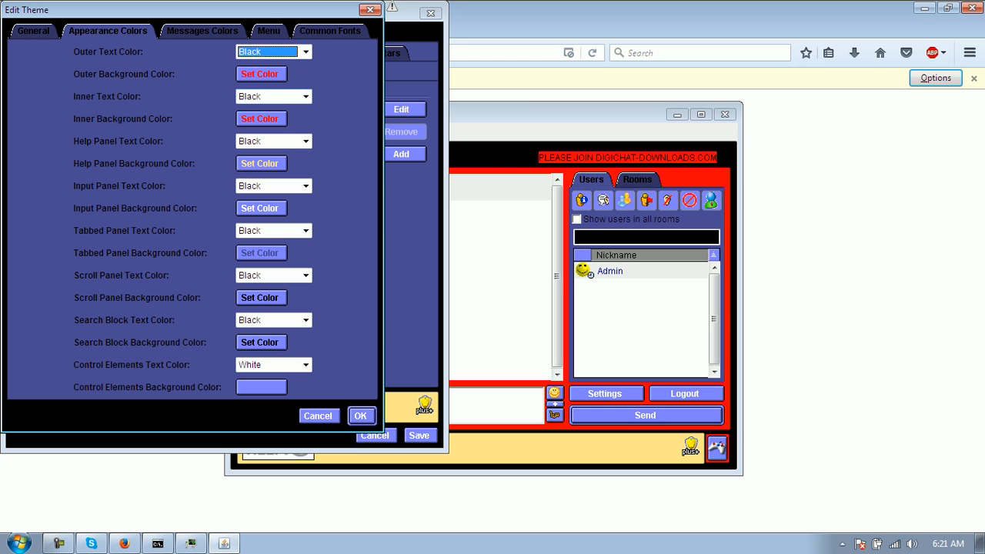
- Set a black inner background and Red inner text, save, then log out and reconnect
click(259, 118)
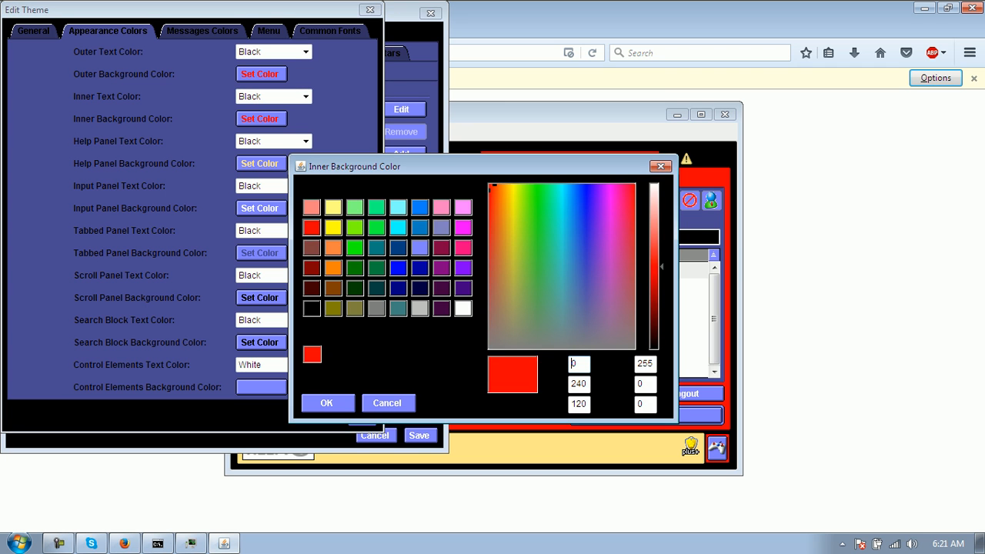
click(587, 348)
click(326, 403)
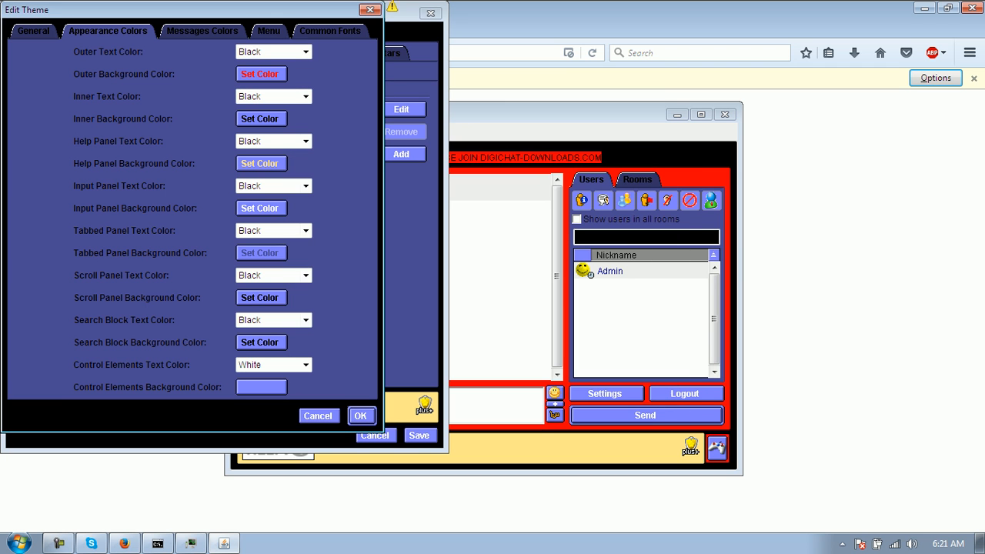
click(274, 96)
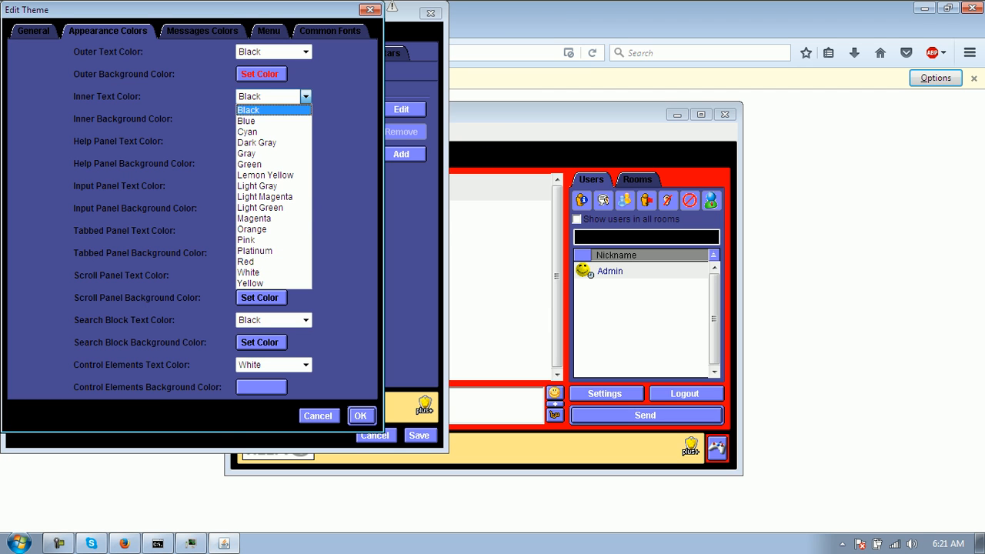
click(254, 110)
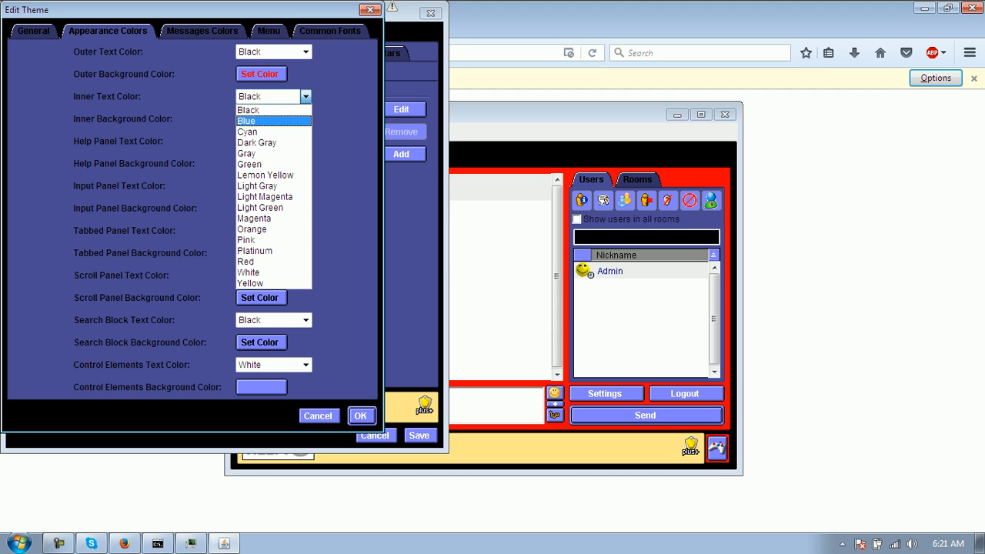
click(262, 262)
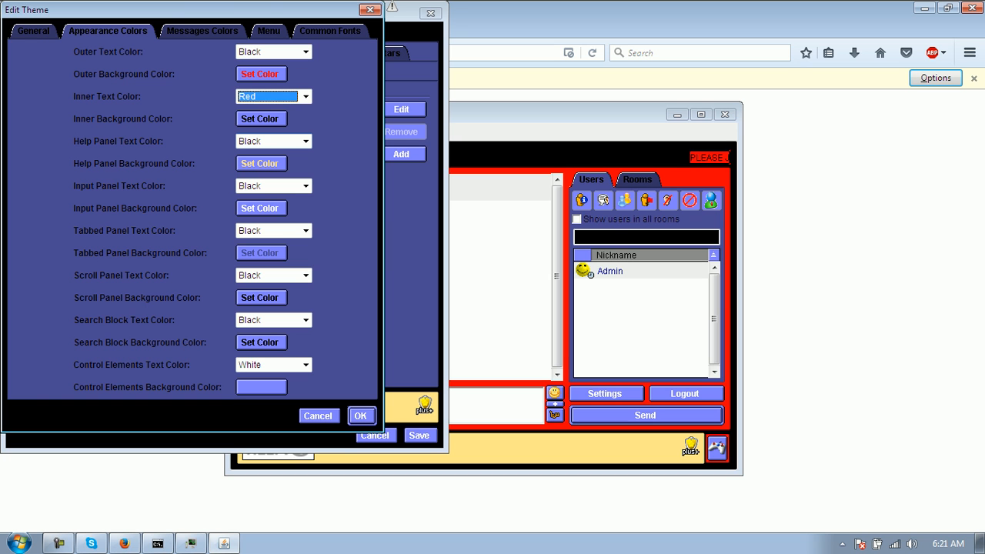
click(361, 416)
click(420, 436)
click(684, 395)
click(215, 236)
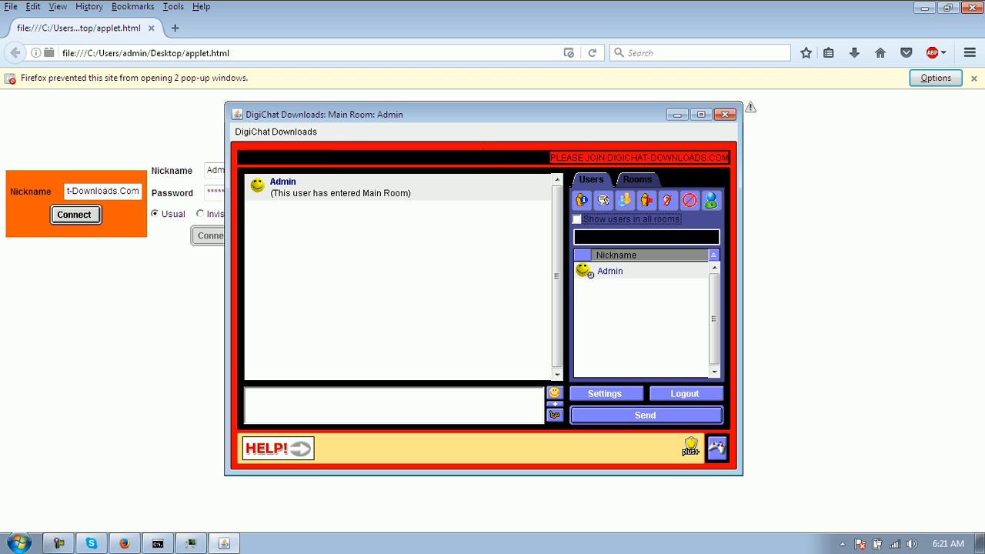
- Open the 1000 Blue theme's appearance colours from Site Options
click(275, 132)
click(289, 198)
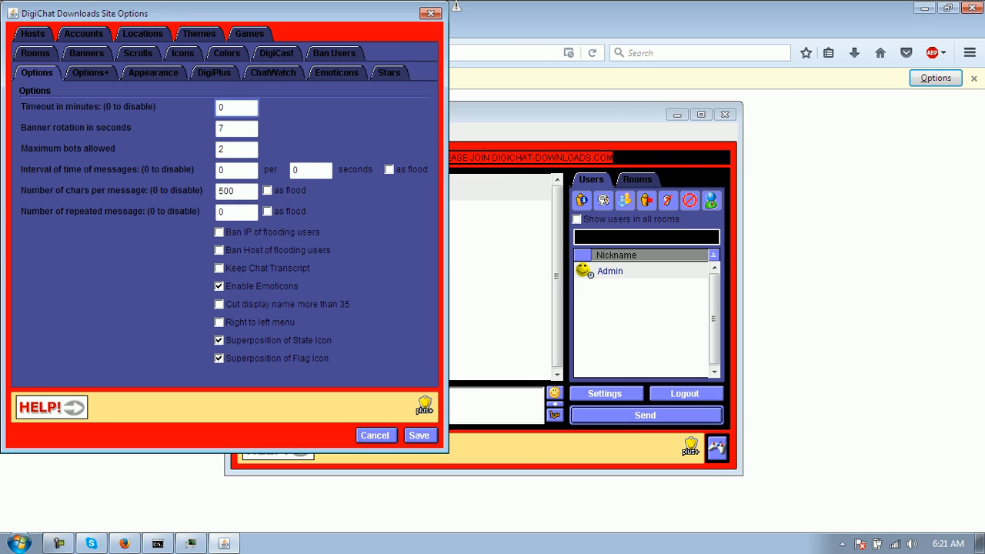
click(199, 34)
click(89, 124)
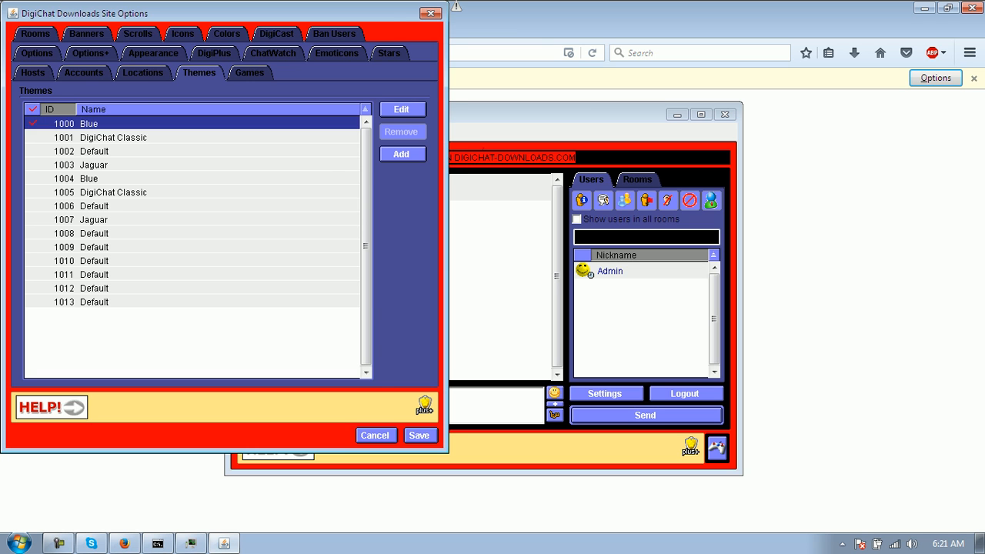
click(402, 109)
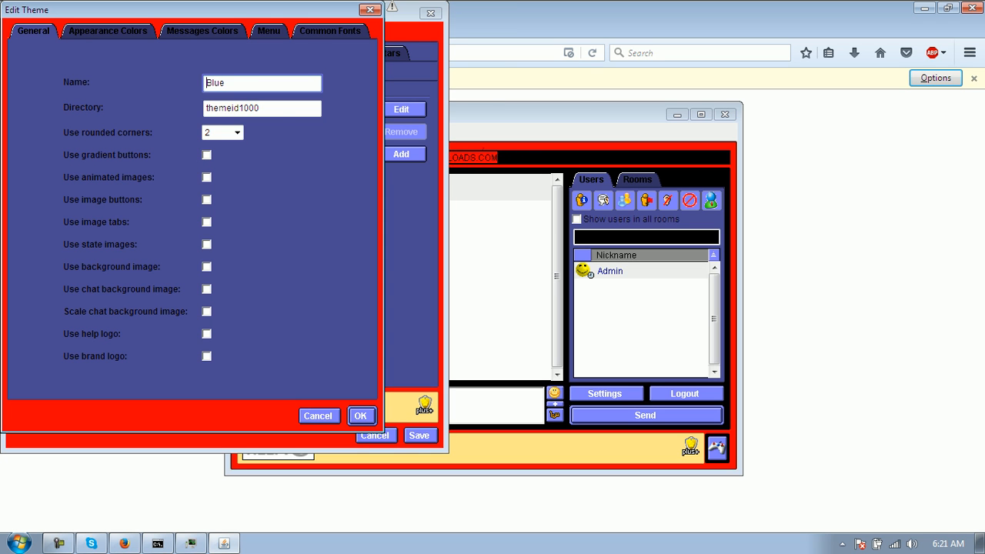
click(108, 31)
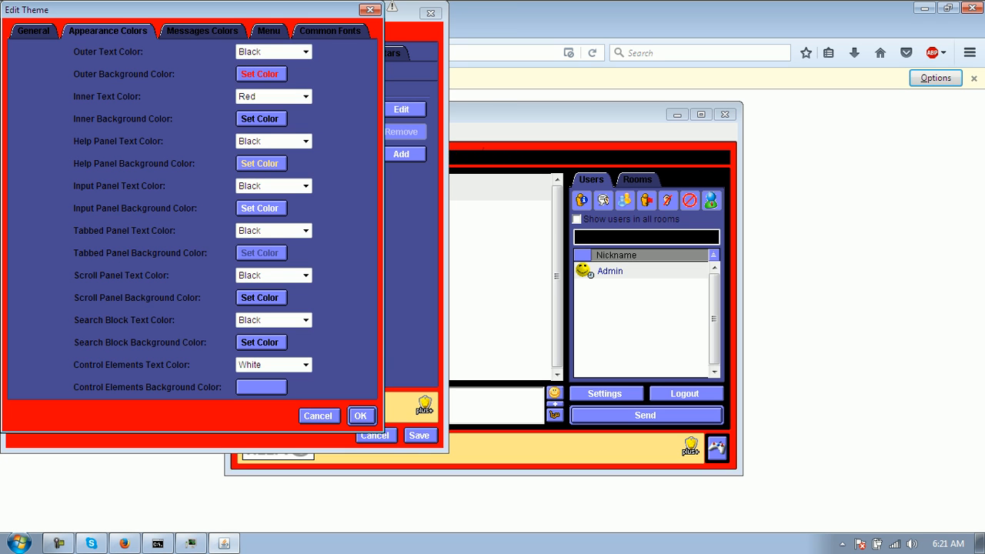
- Give the help panel a black background and Red text
click(259, 164)
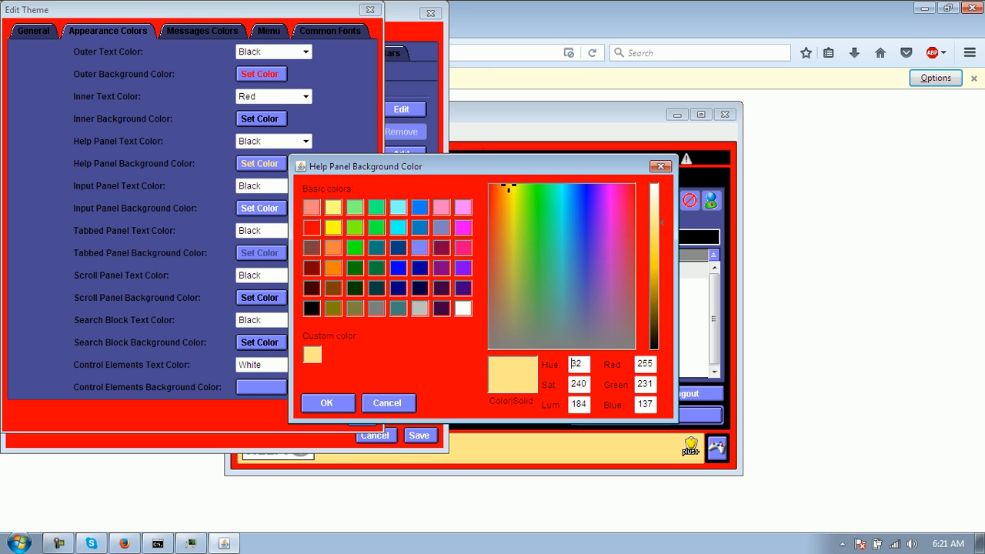
click(327, 403)
click(306, 141)
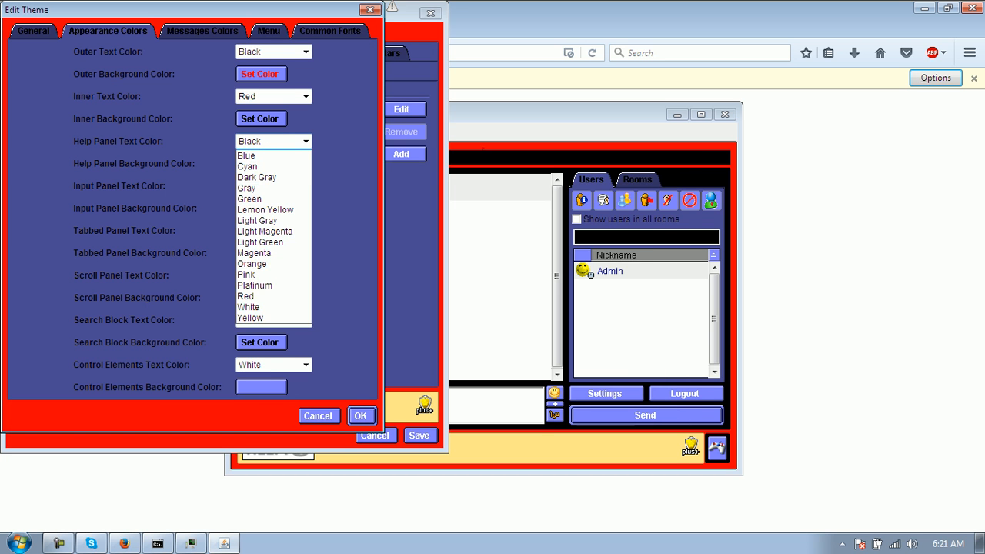
click(254, 306)
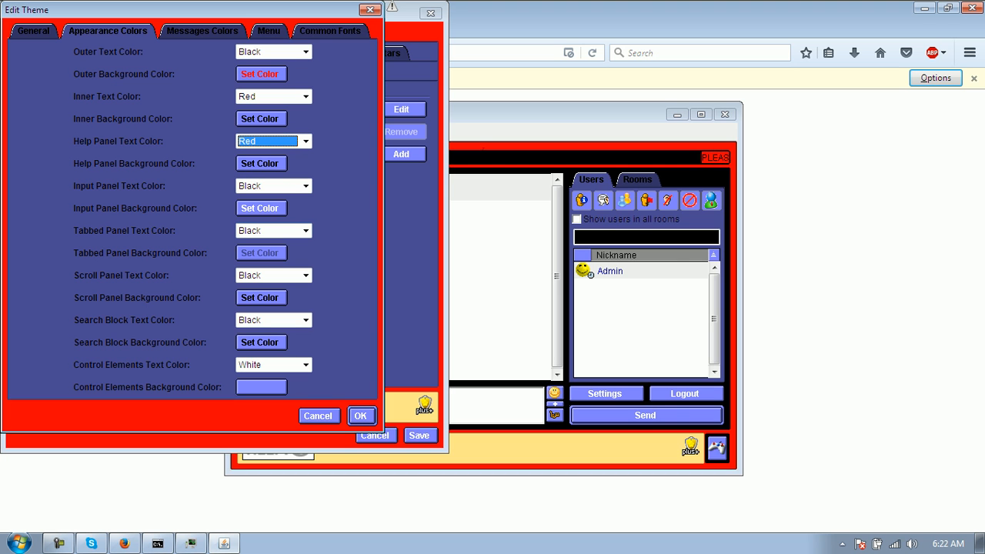
- Give the tabbed panel a black background and Red text, then save the site options
click(261, 253)
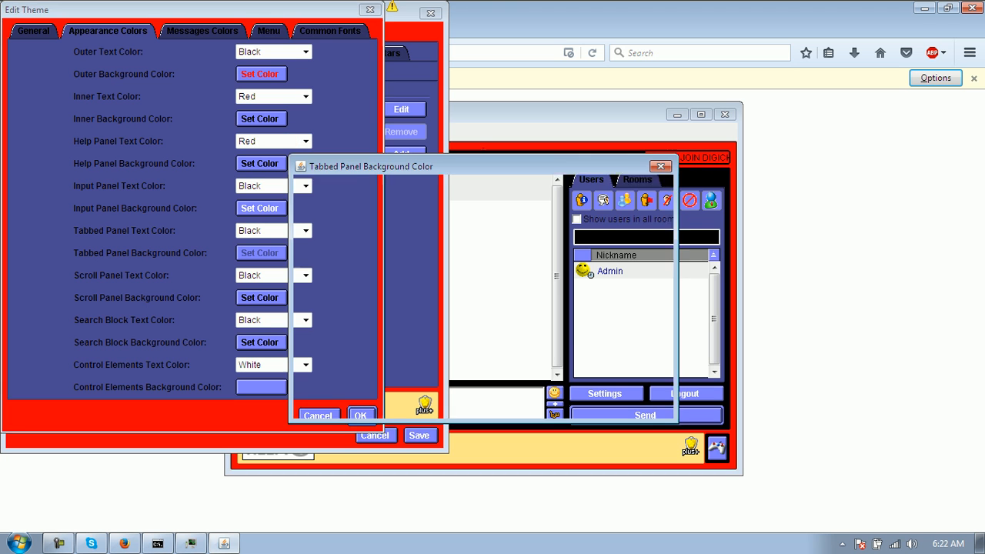
click(312, 309)
click(328, 403)
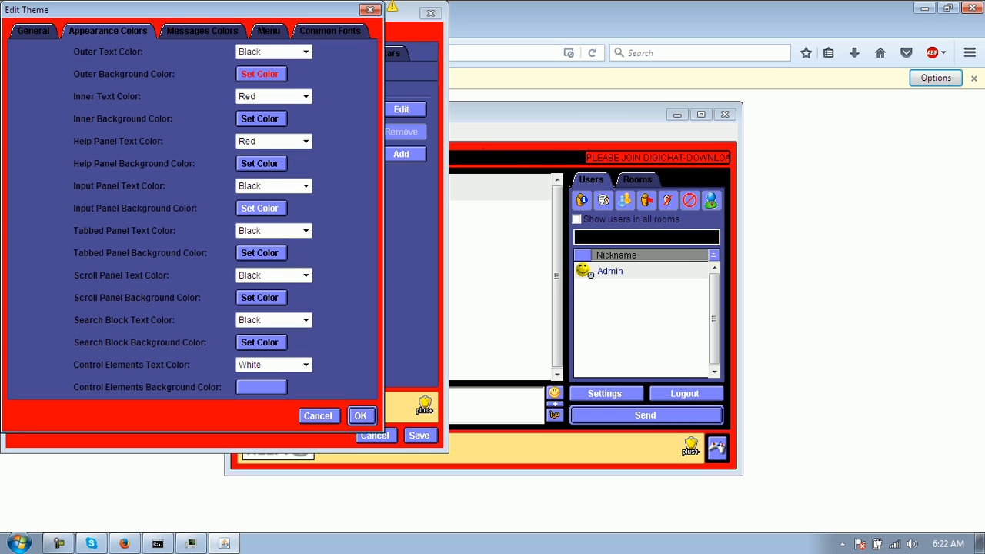
click(305, 231)
click(244, 396)
click(360, 416)
click(418, 436)
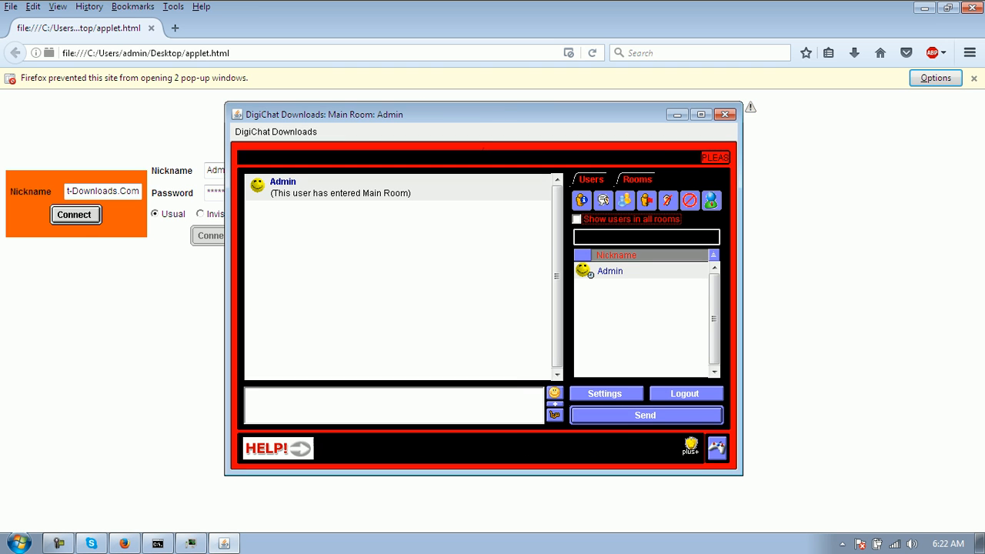
- Reopen the 1000 Blue theme's appearance colours from Site Options
click(275, 132)
click(289, 197)
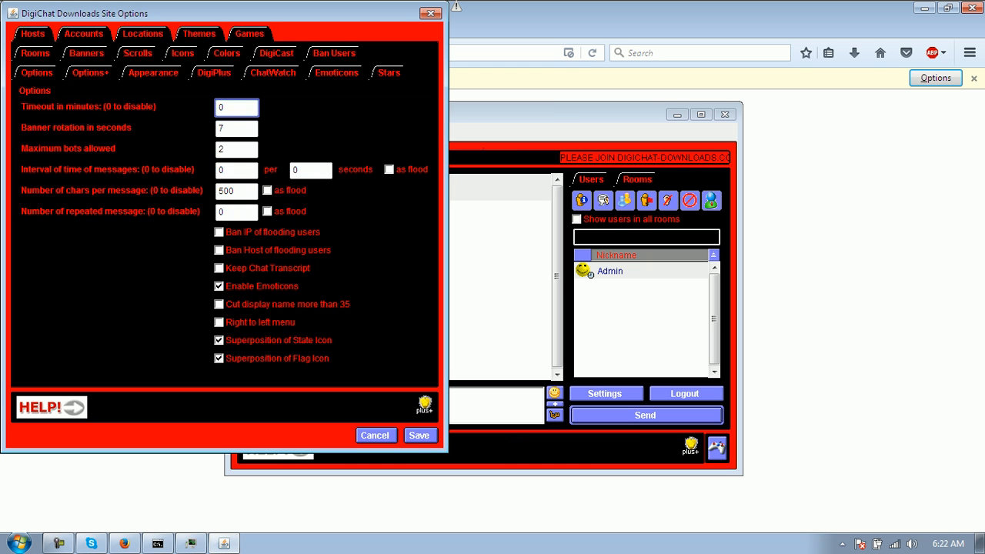
click(191, 34)
click(100, 124)
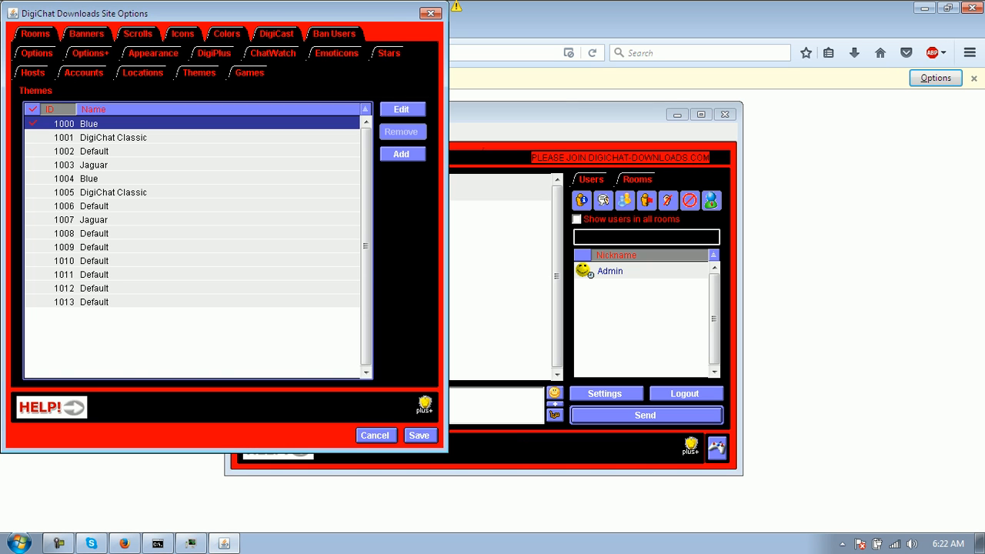
click(402, 110)
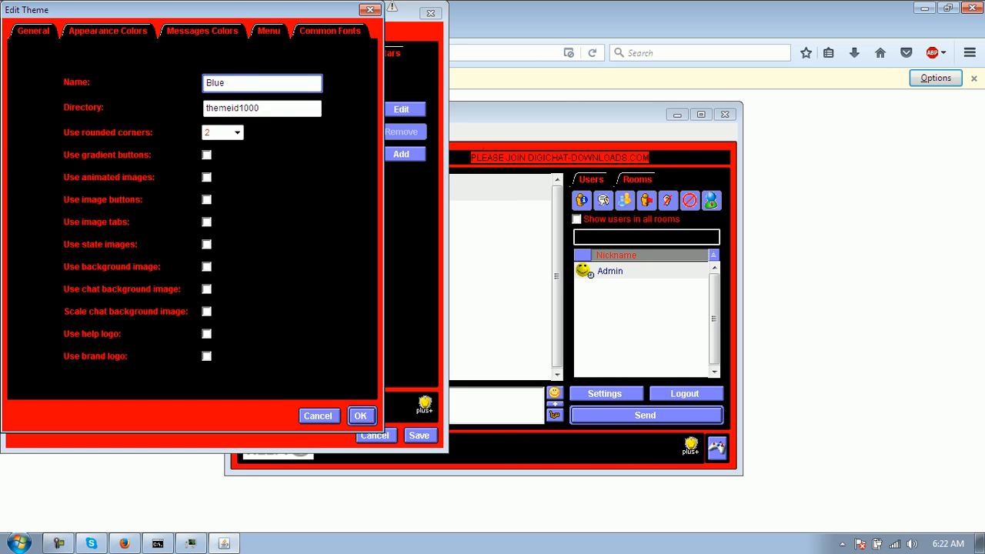
click(108, 32)
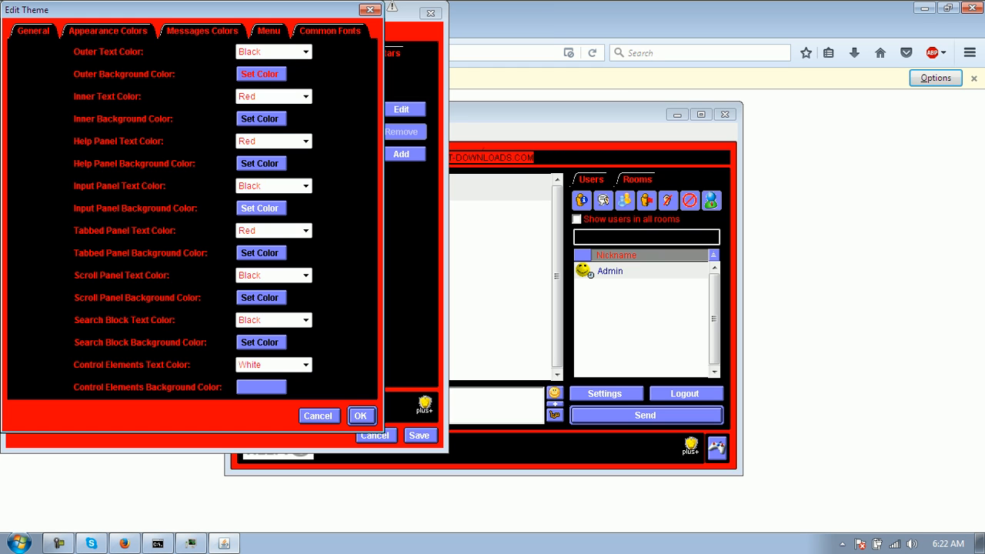
click(203, 31)
click(107, 32)
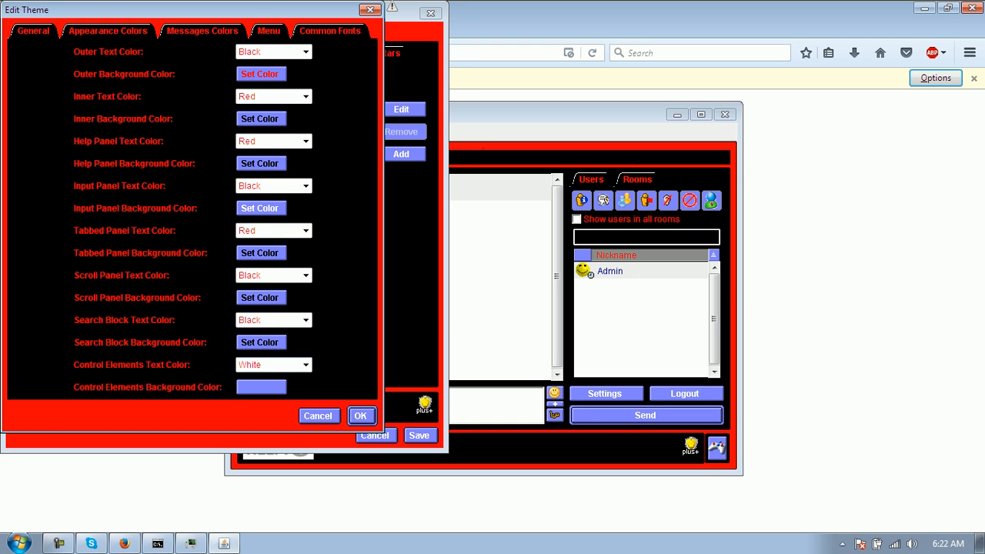
- Set control elements, search block and input panel text colours to Red
click(305, 365)
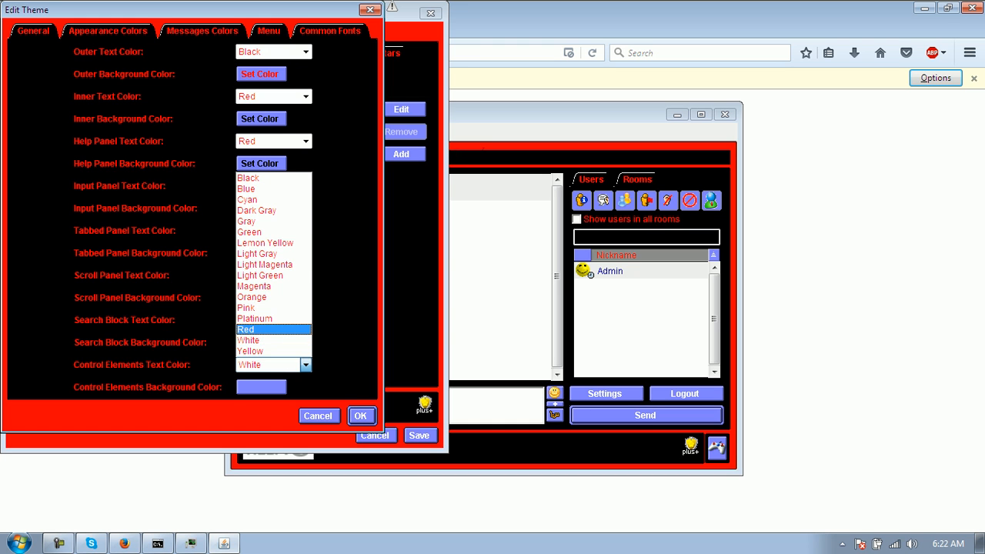
click(269, 329)
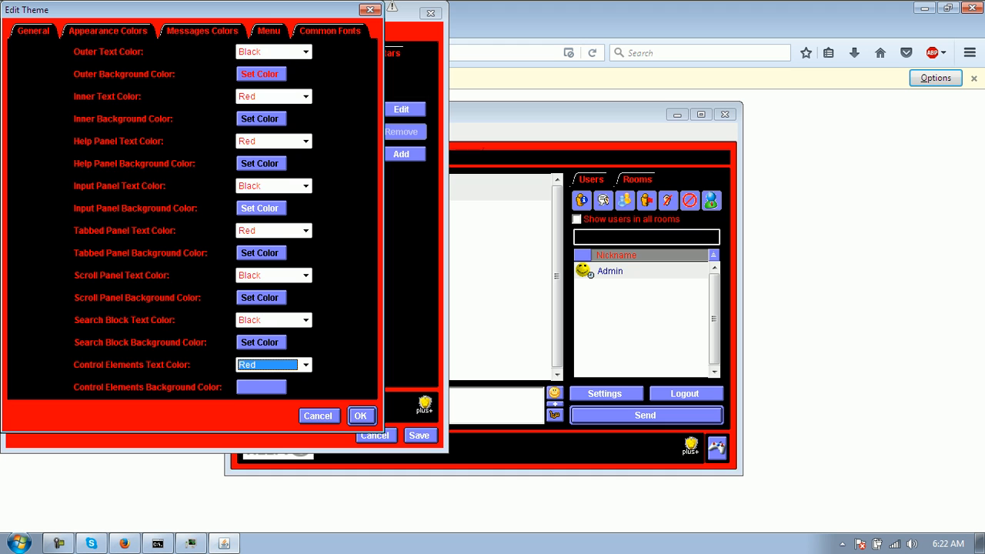
click(306, 320)
click(262, 485)
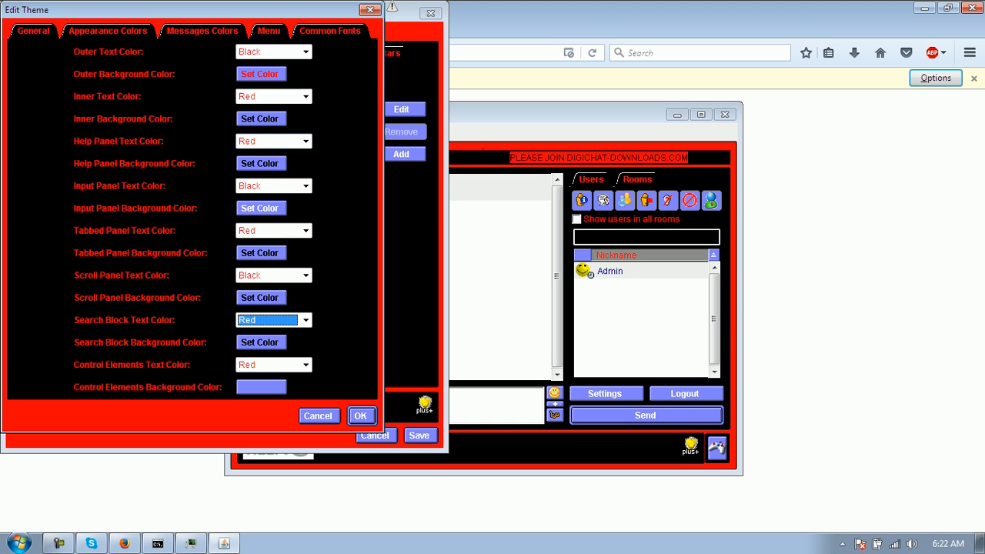
click(306, 187)
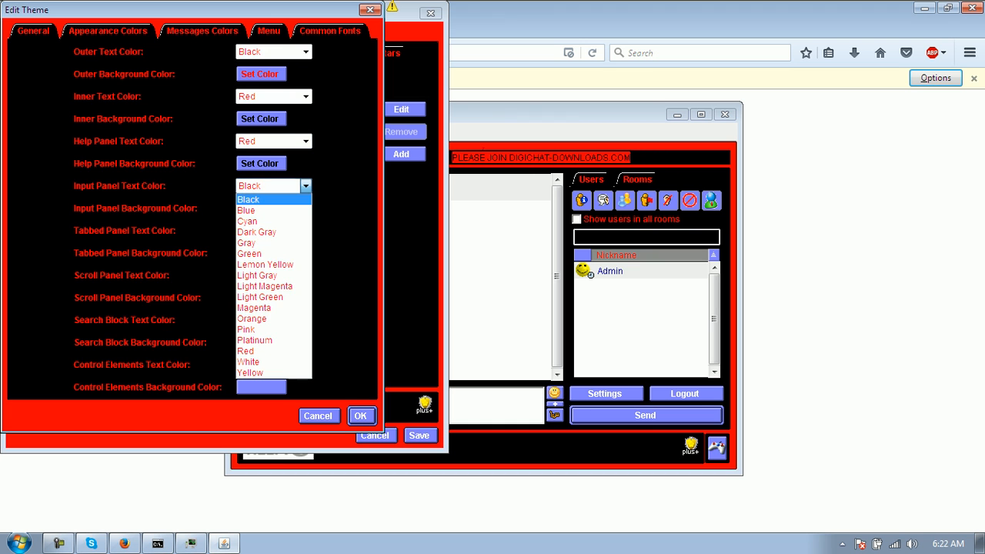
key(Down)
key(Down)
key(Down)
key(Down)
key(Return)
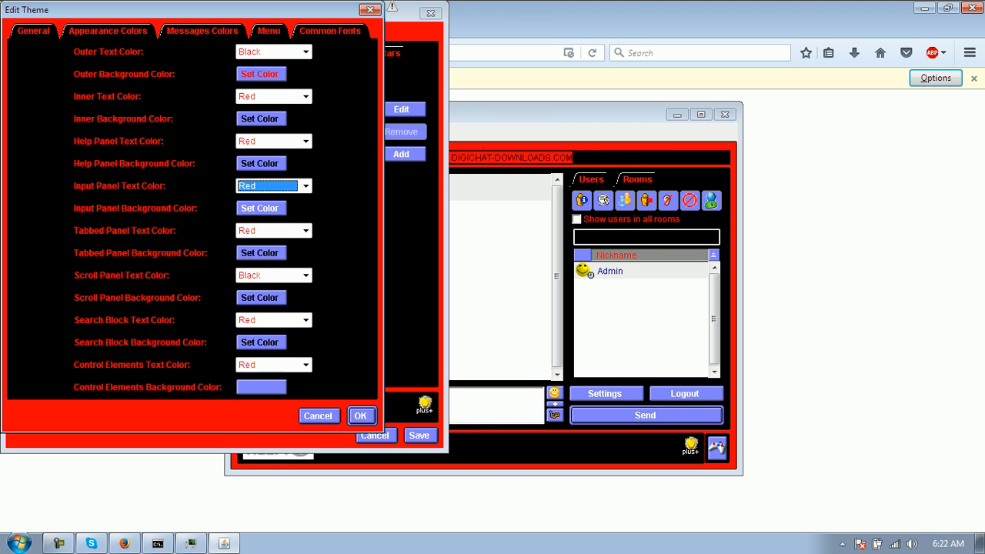
- Make control elements background red (255,0,0) with Black text, save, and log out
click(261, 387)
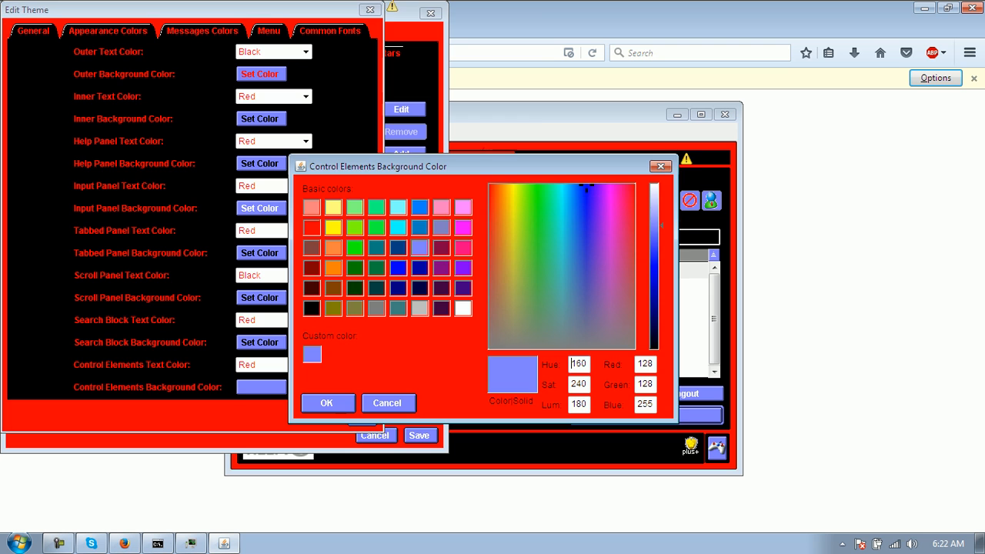
click(312, 227)
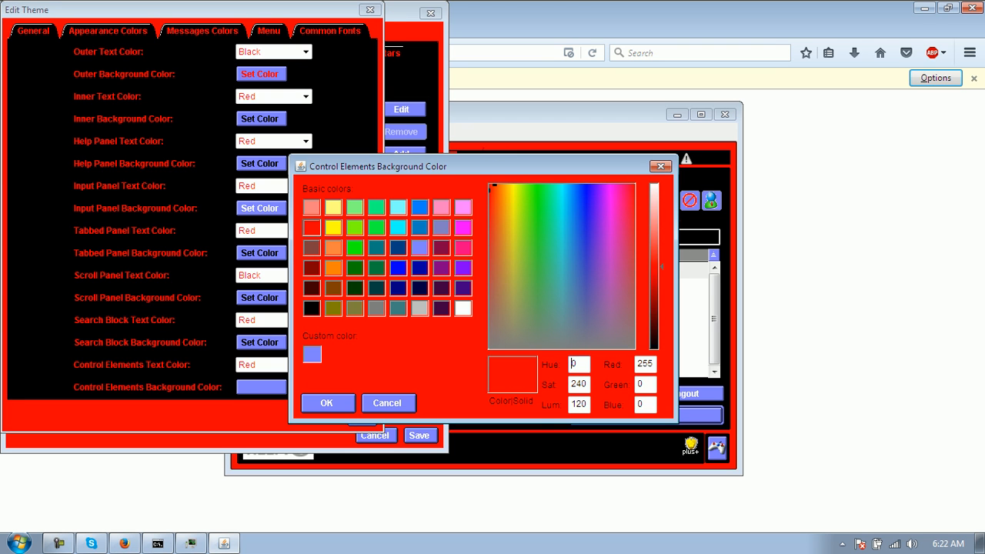
click(326, 403)
click(305, 365)
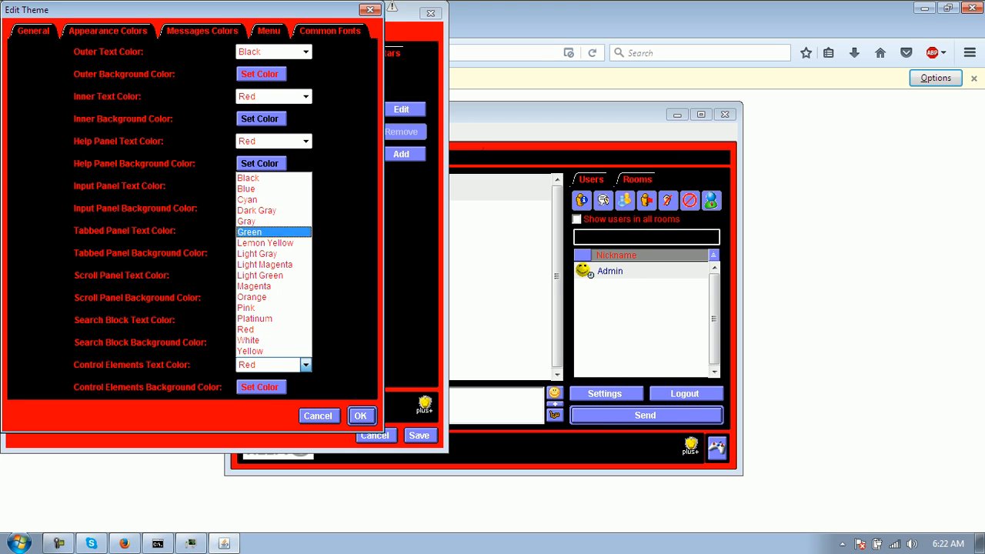
key(Up)
key(Return)
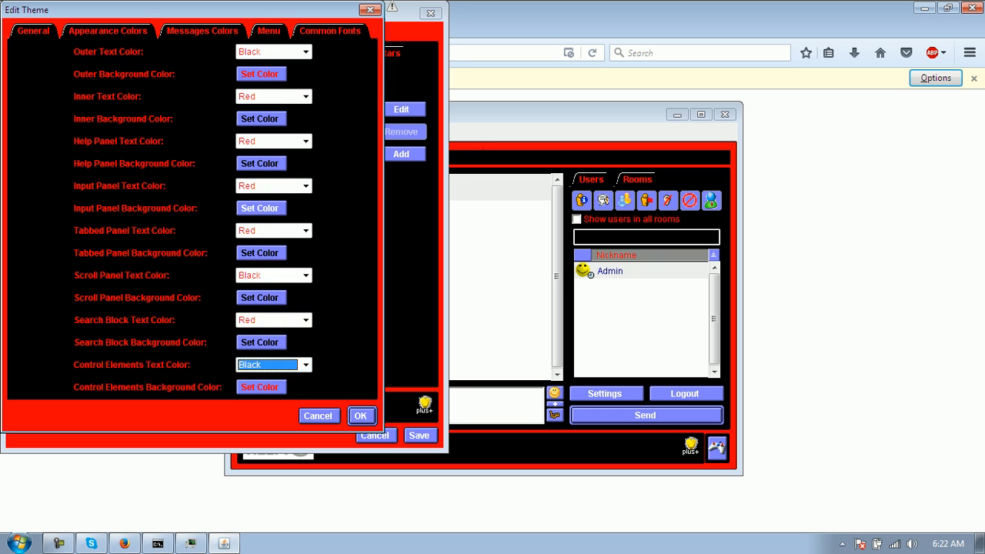
click(360, 416)
click(419, 436)
click(685, 394)
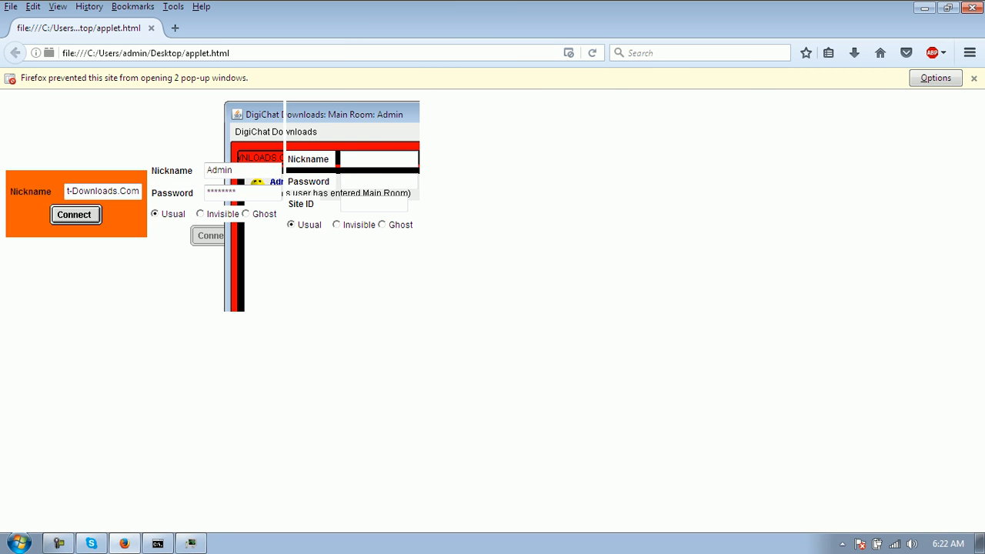
- Reload the login page several times, entering nickname admin in the middle form
right_click(547, 265)
click(631, 280)
click(242, 149)
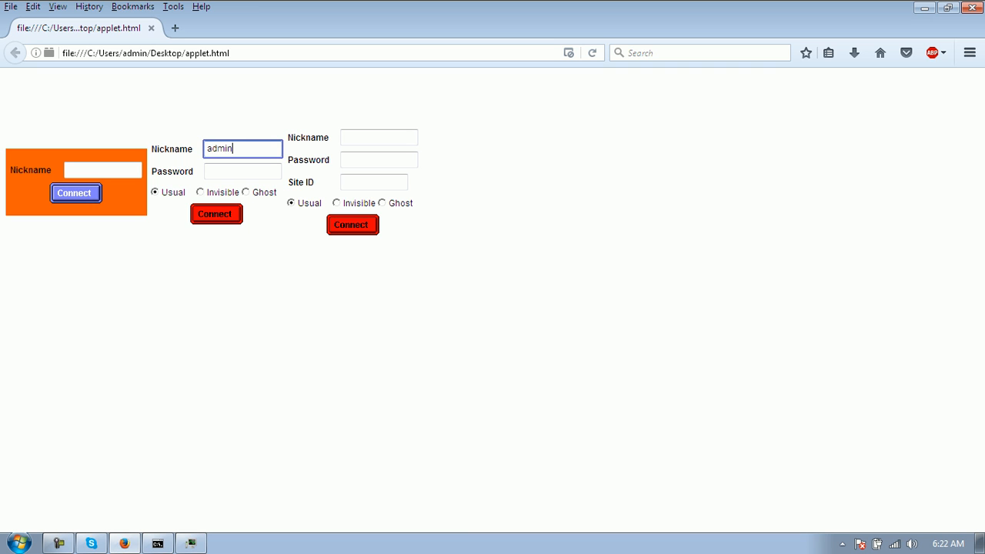
text(admin)
right_click(598, 255)
click(687, 270)
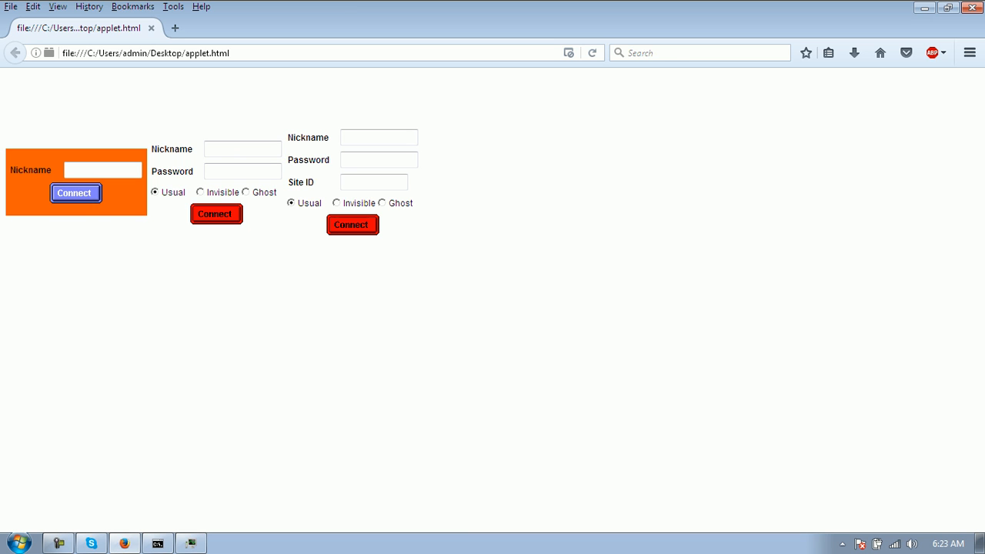
right_click(602, 236)
click(688, 250)
key(F5)
- Log in as admin with the password and move the chat window into place
click(243, 149)
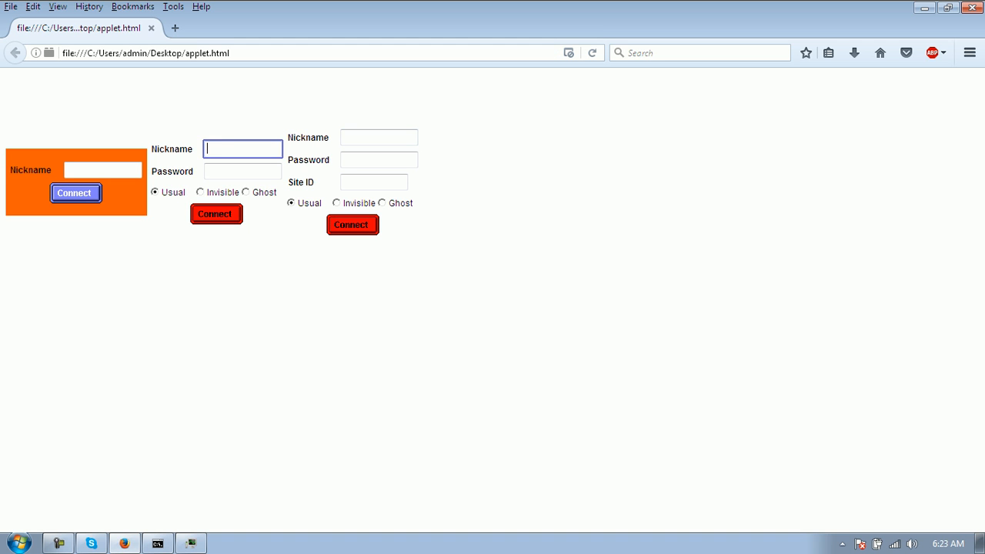
key(Tab)
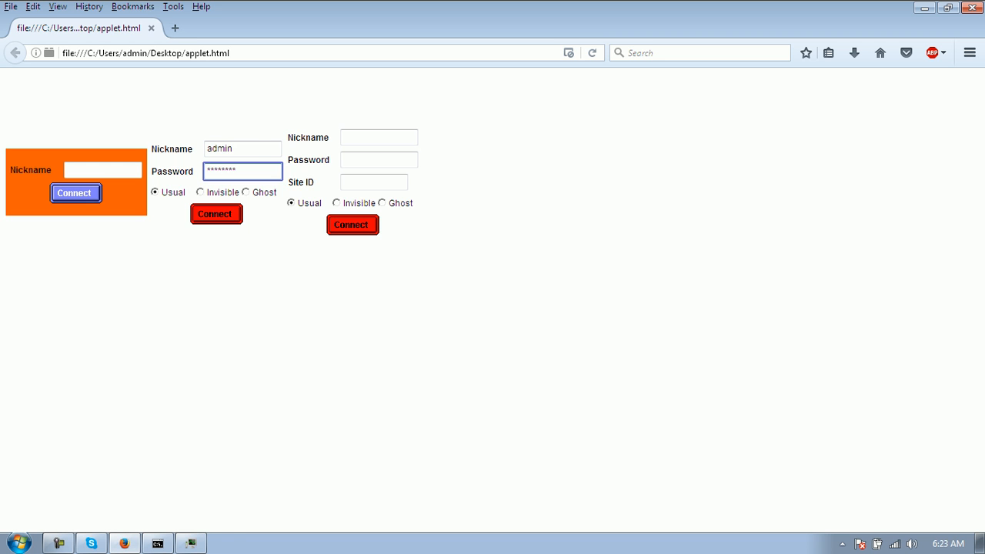
key(Return)
drag(323, 90, 265, 132)
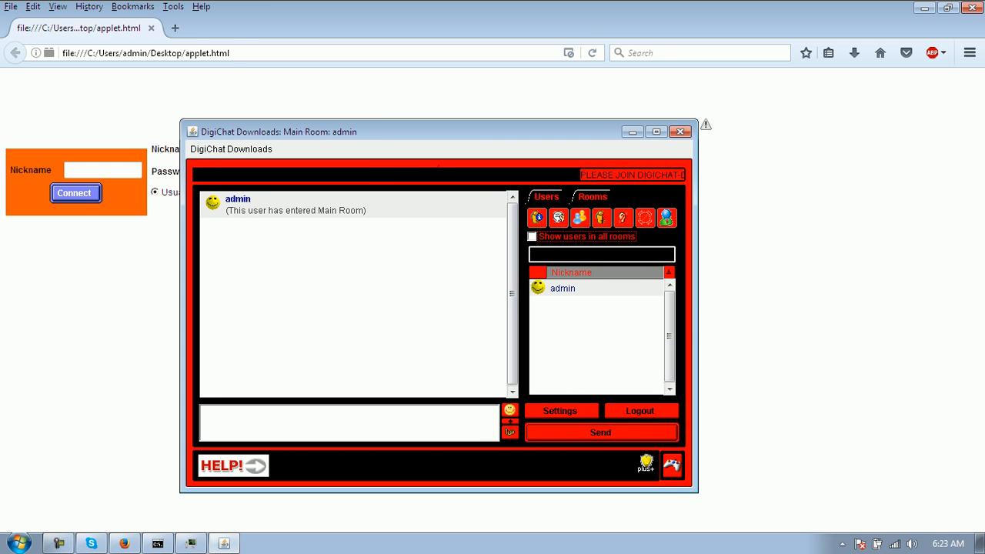
- Select admin in the user list and open Site Options from the administration menu
click(563, 289)
click(510, 422)
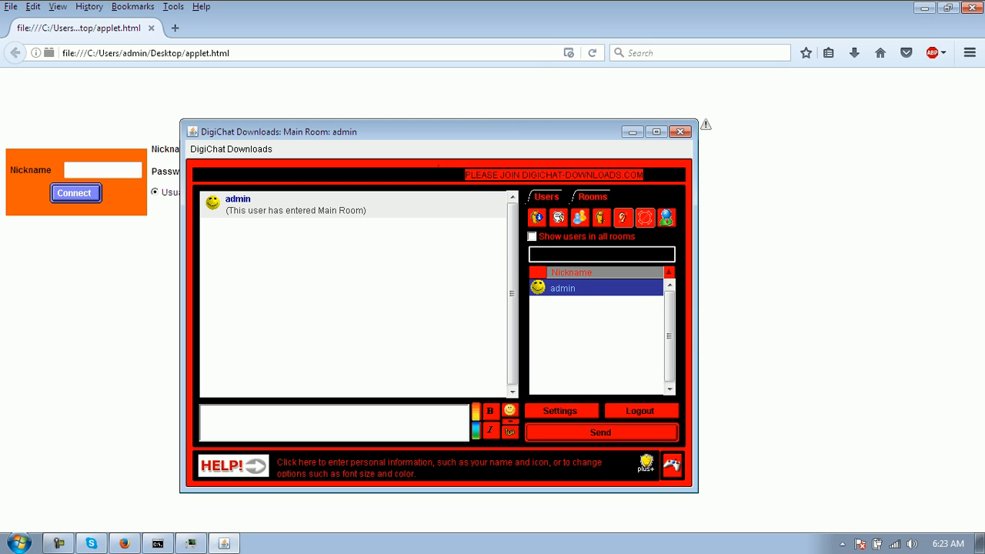
click(231, 149)
click(242, 215)
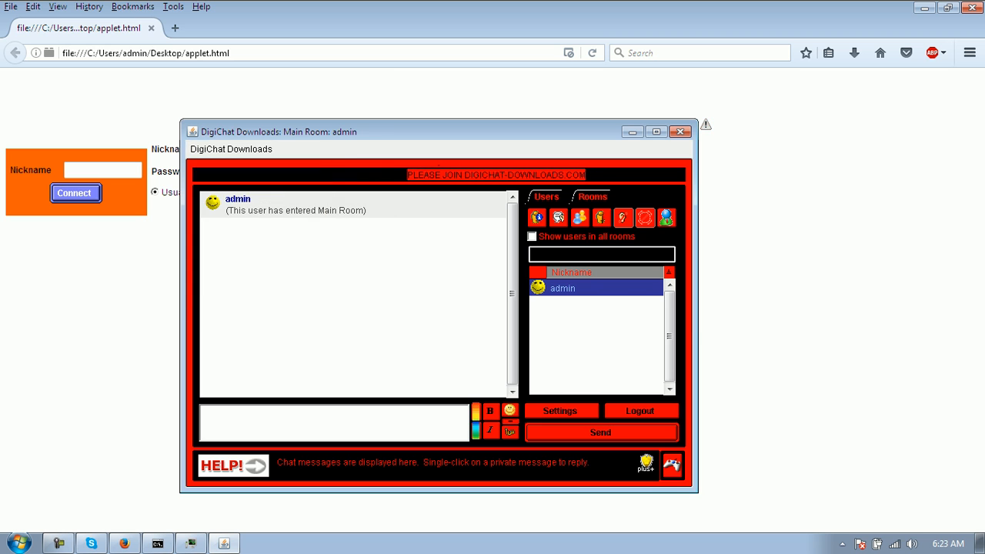
- Edit the 1000 Blue theme and tick Use gradient buttons
click(194, 34)
click(89, 124)
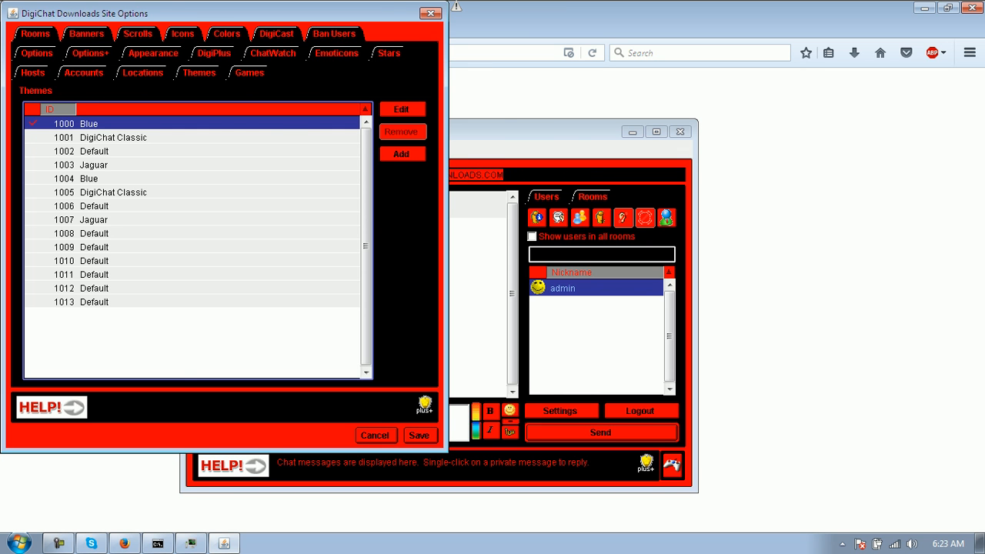
click(402, 109)
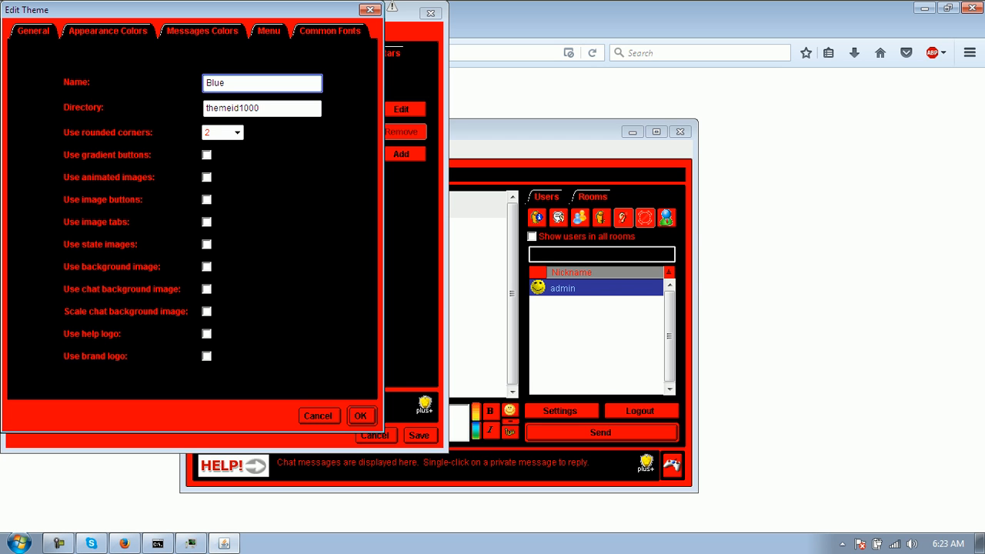
click(207, 155)
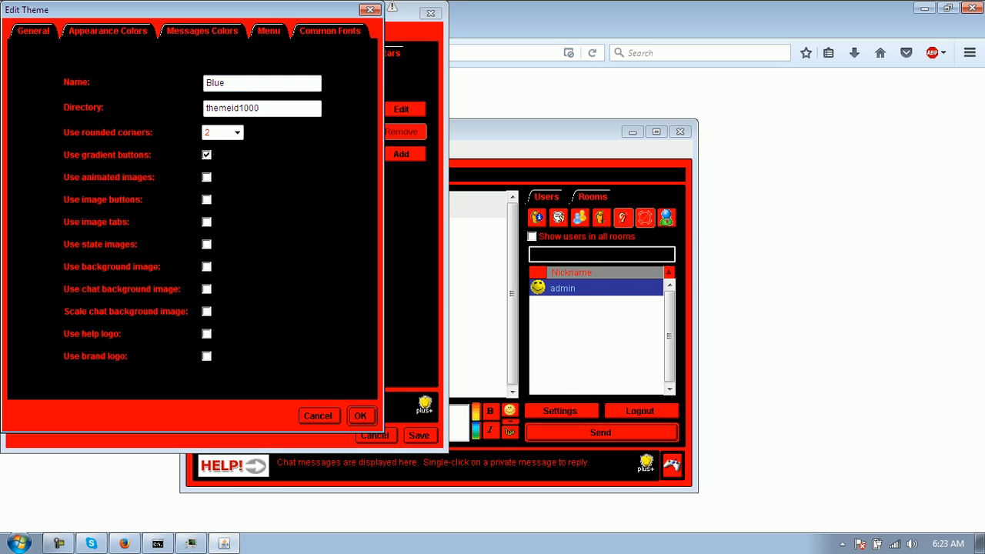
- Keep the theme change, save the site options, and reload the login page
click(360, 417)
click(419, 436)
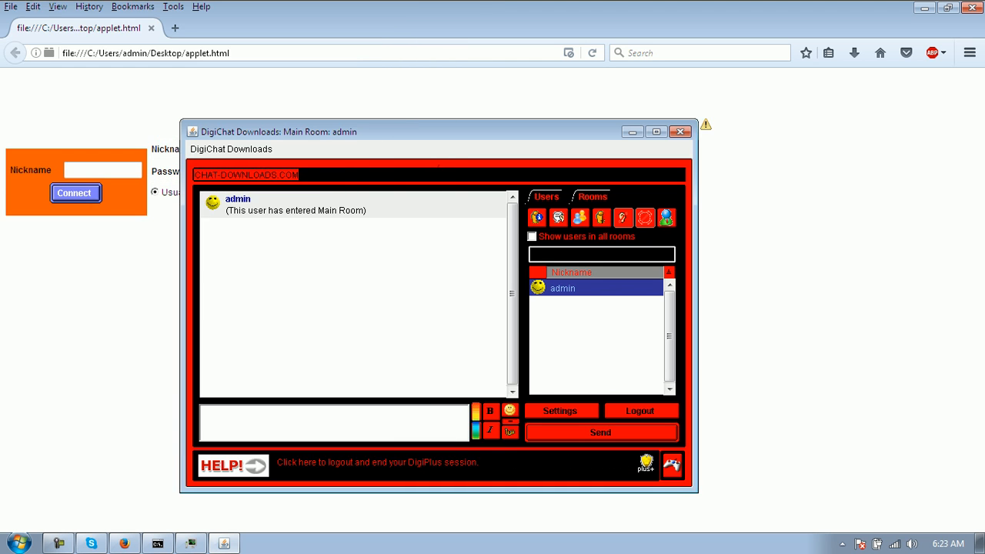
right_click(302, 311)
click(385, 323)
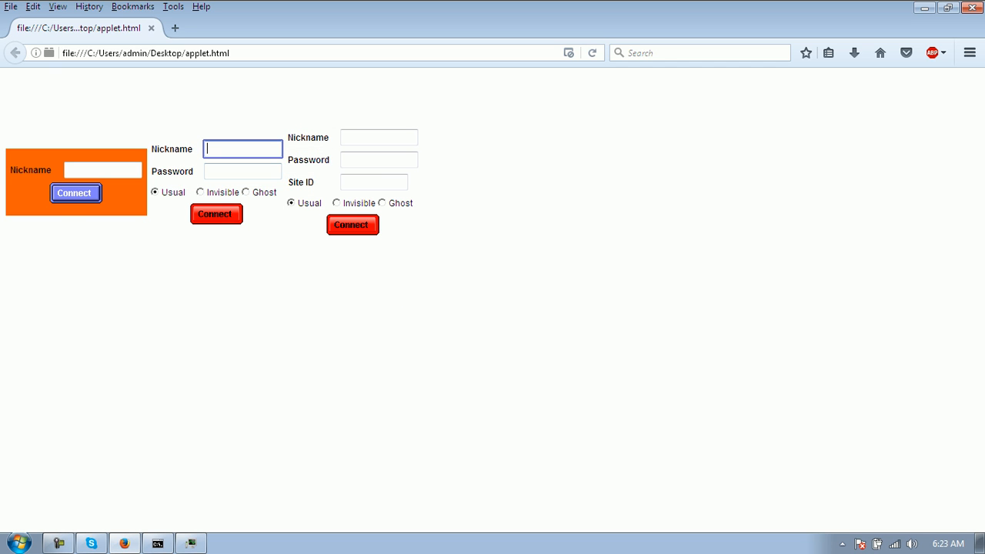
- Log in with nickname admin and its password to enter the chat room
text(admin)
key(Tab)
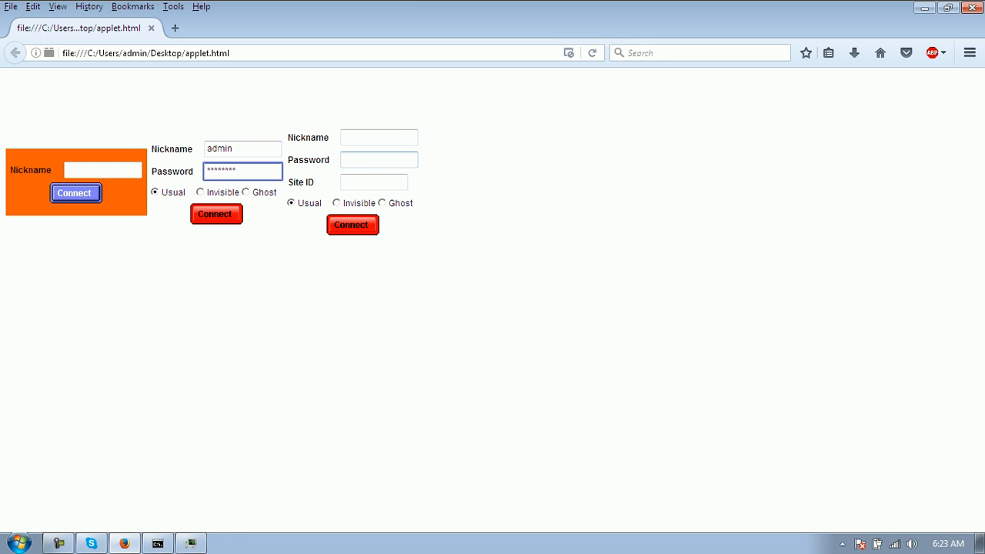
key(Return)
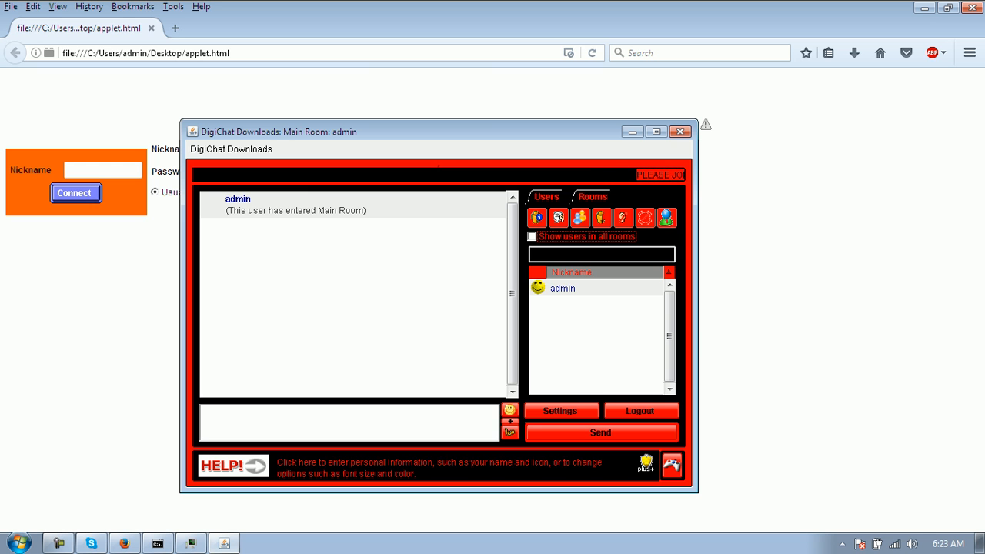
- Edit the 1000 Blue theme from Site Options, moving through its colour and message settings to Menu
click(231, 149)
click(245, 215)
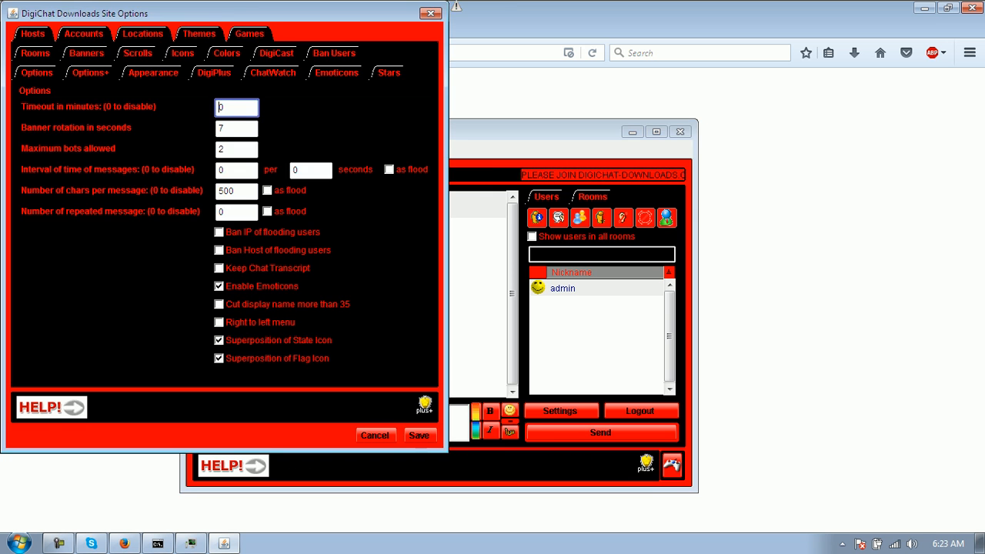
click(198, 33)
click(89, 124)
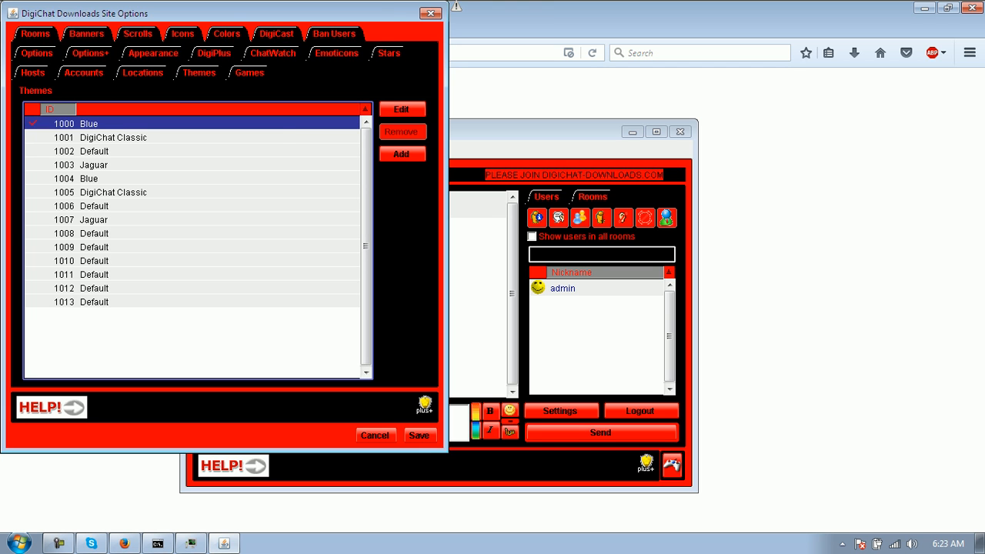
click(401, 110)
click(108, 31)
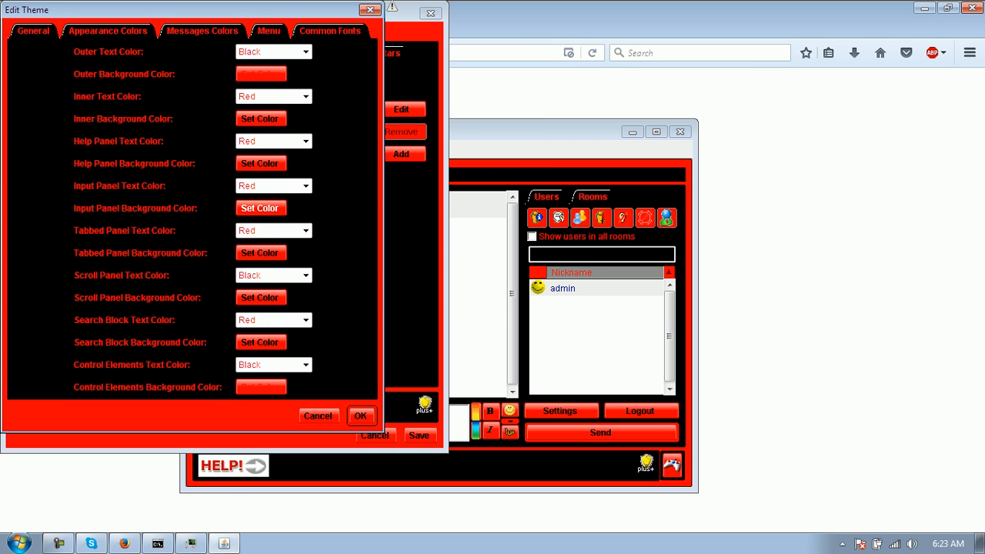
click(202, 31)
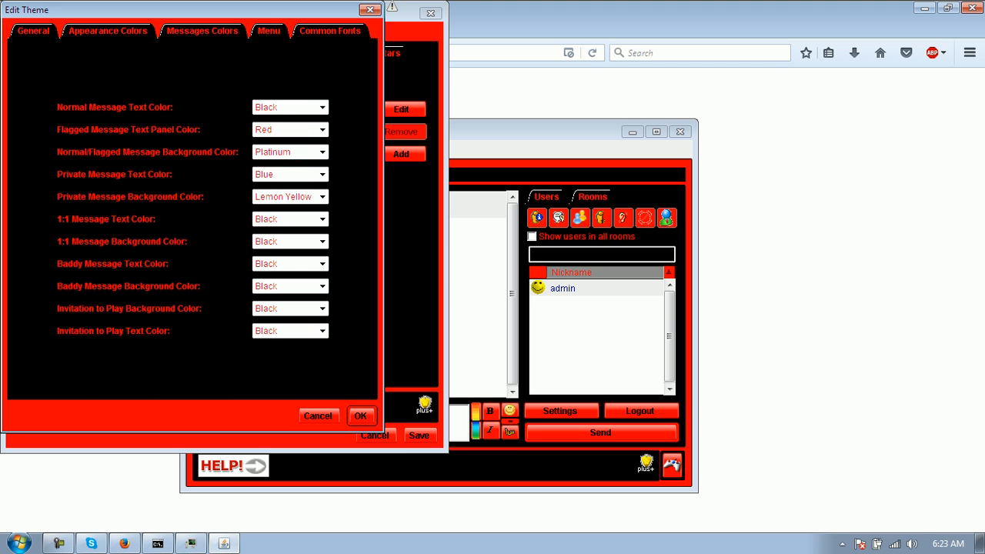
click(268, 31)
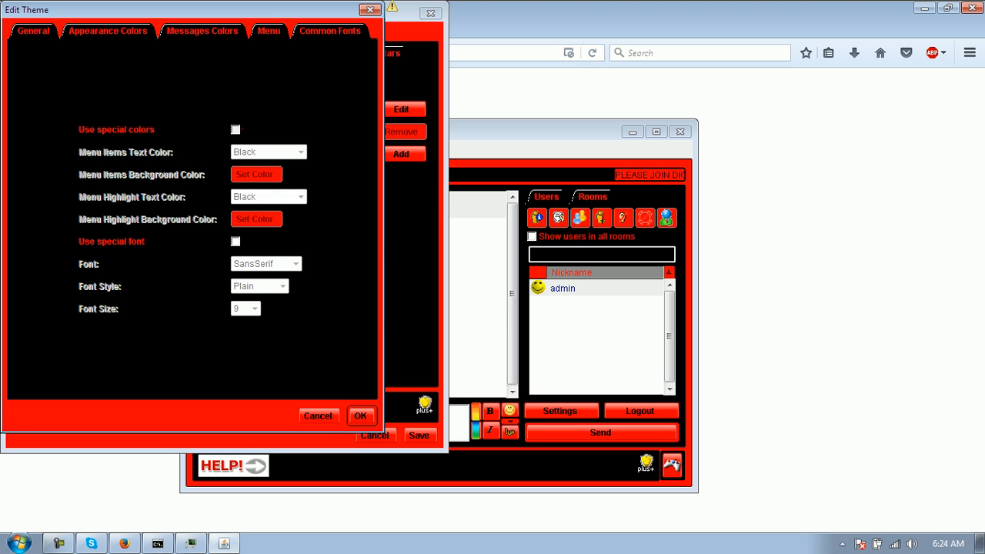
- Enable special menu colours and set the menu font to Monospaced, Plain, size 10
click(236, 130)
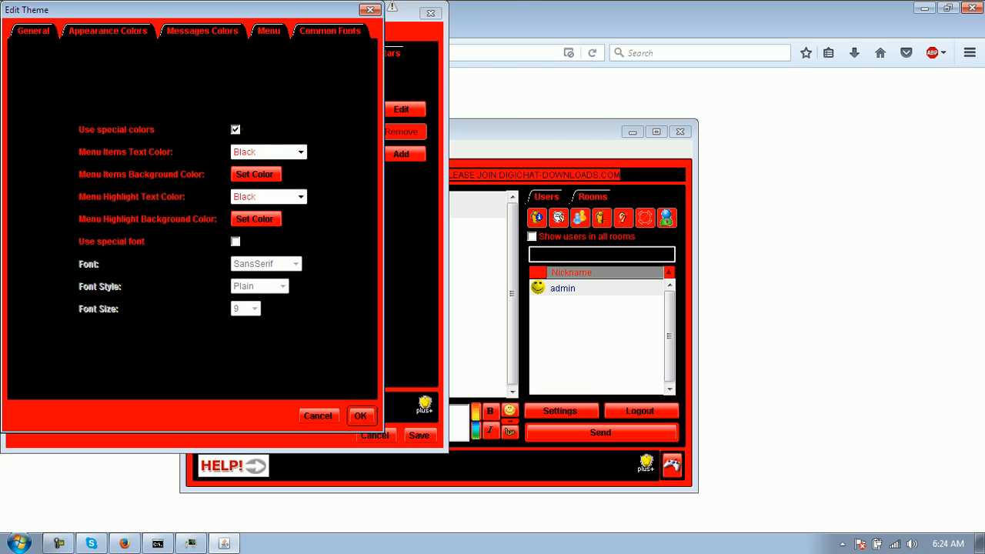
click(235, 241)
click(296, 264)
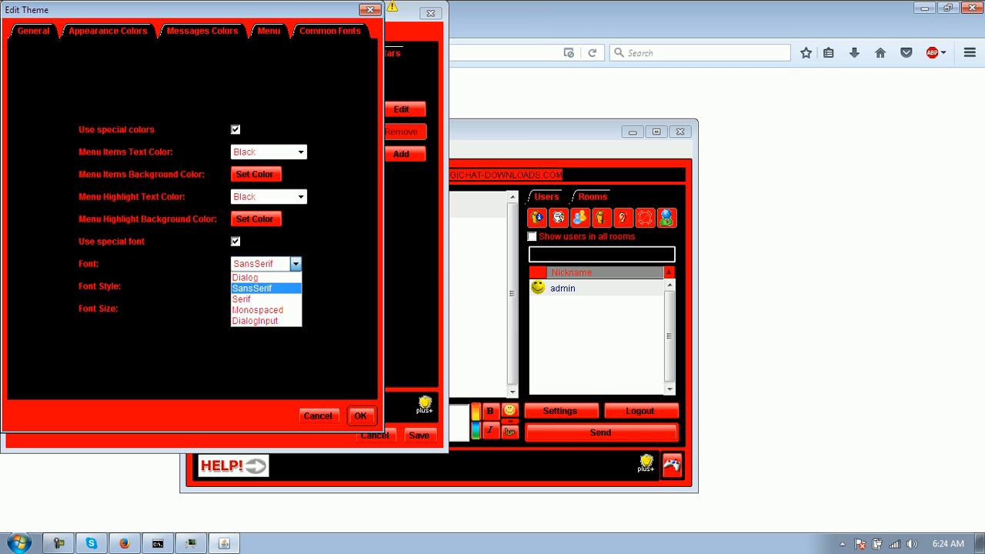
click(258, 310)
click(283, 287)
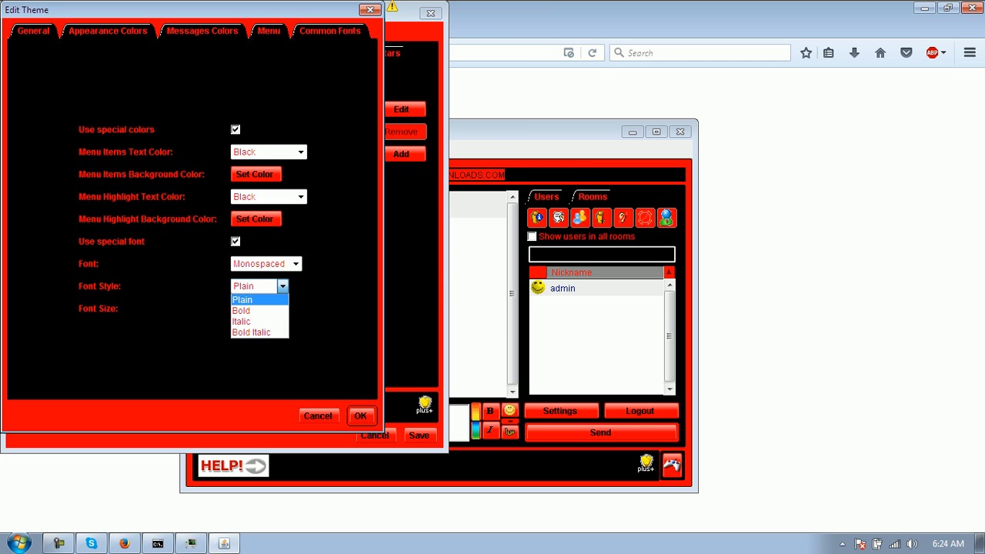
click(259, 300)
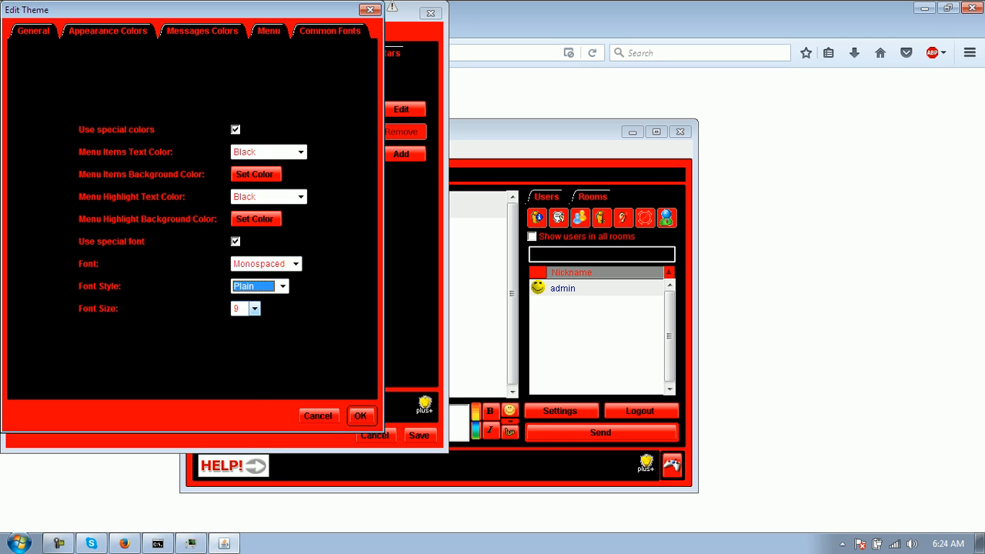
click(254, 308)
click(243, 331)
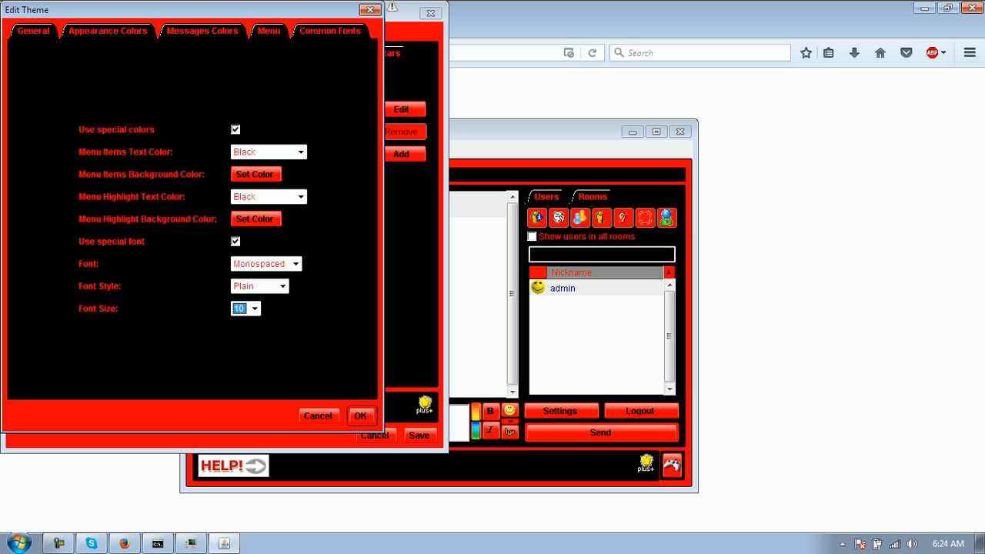
- Give the menu items a pure red background colour
click(300, 152)
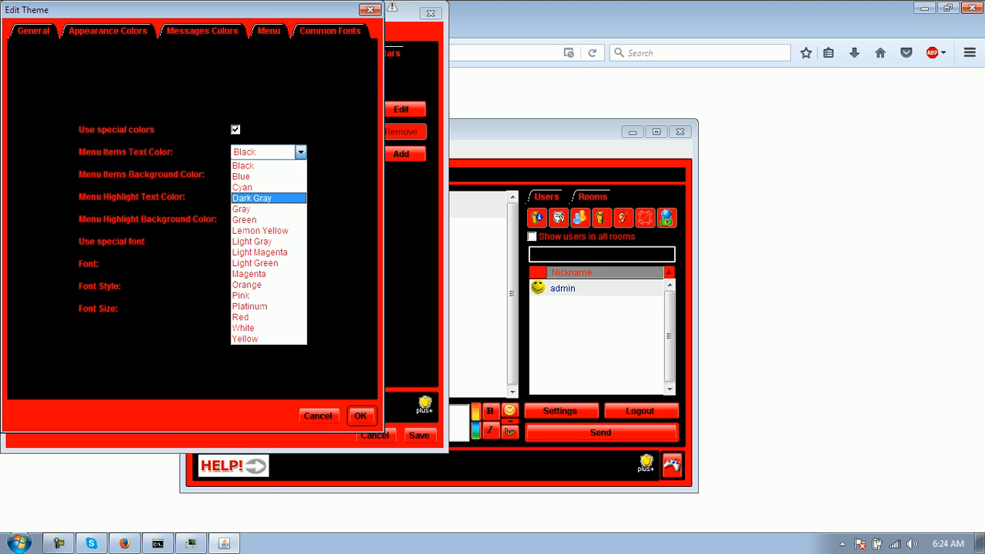
click(241, 317)
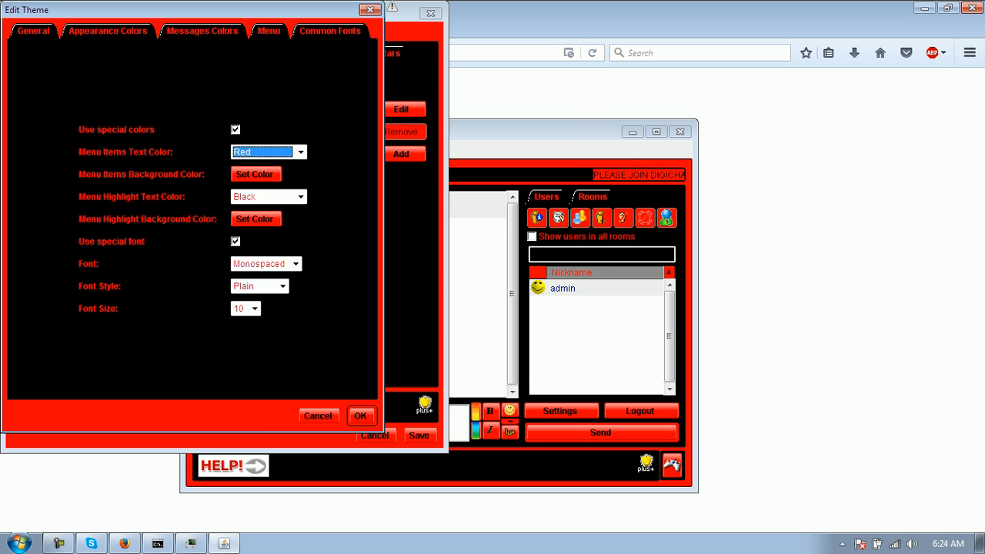
click(254, 174)
click(267, 245)
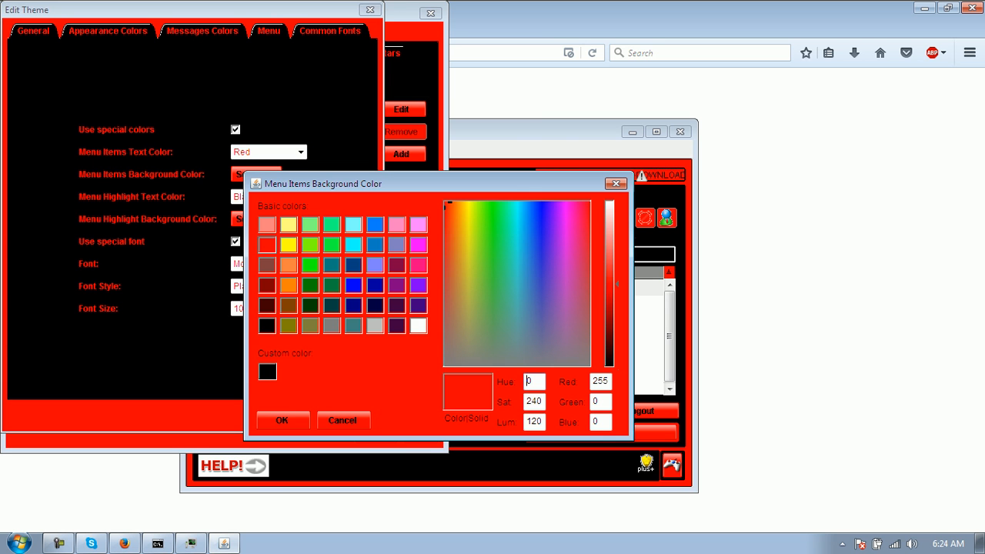
click(282, 420)
- Make menu text Black with black-on-red highlights, then accept the theme and save site options
click(269, 151)
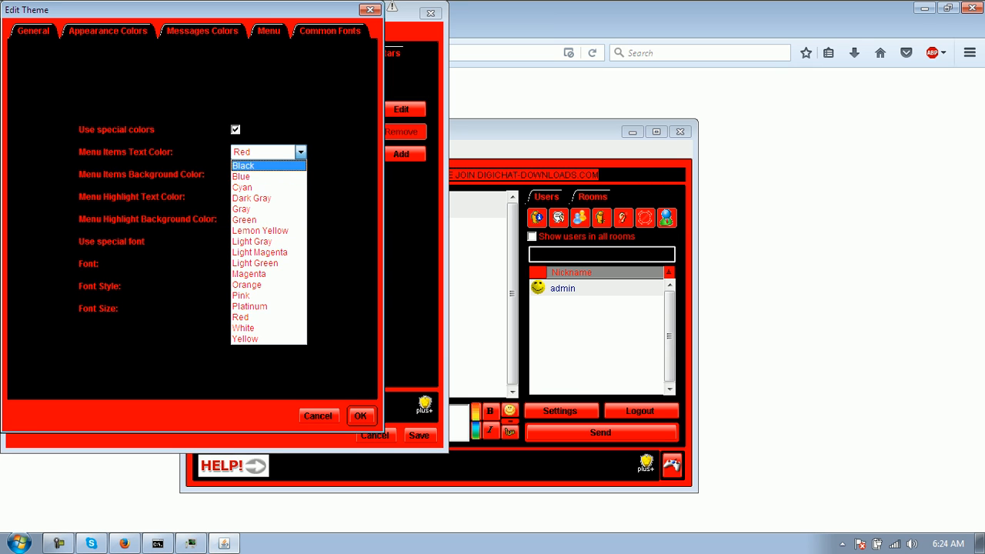
click(262, 166)
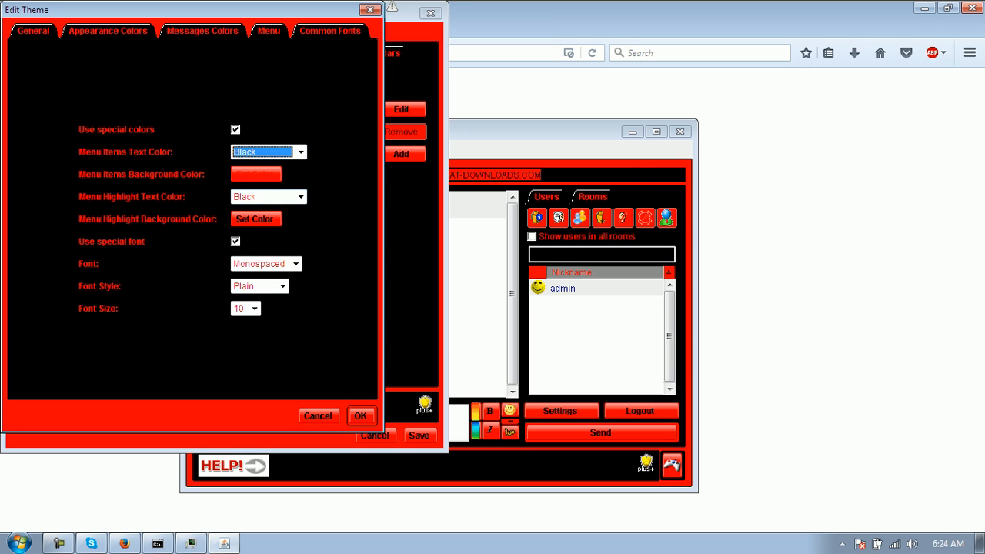
click(301, 196)
click(243, 210)
click(256, 218)
click(266, 244)
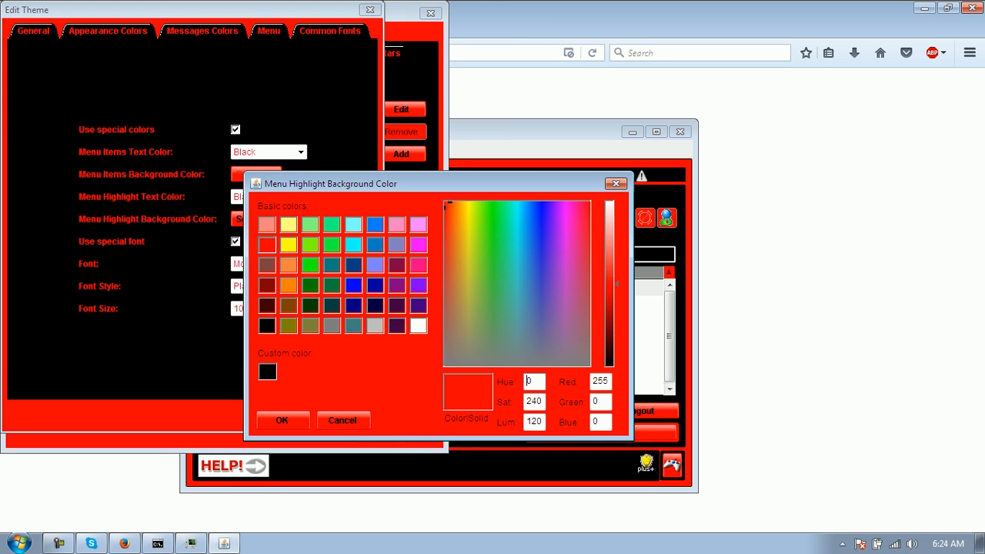
click(282, 420)
click(362, 416)
click(420, 436)
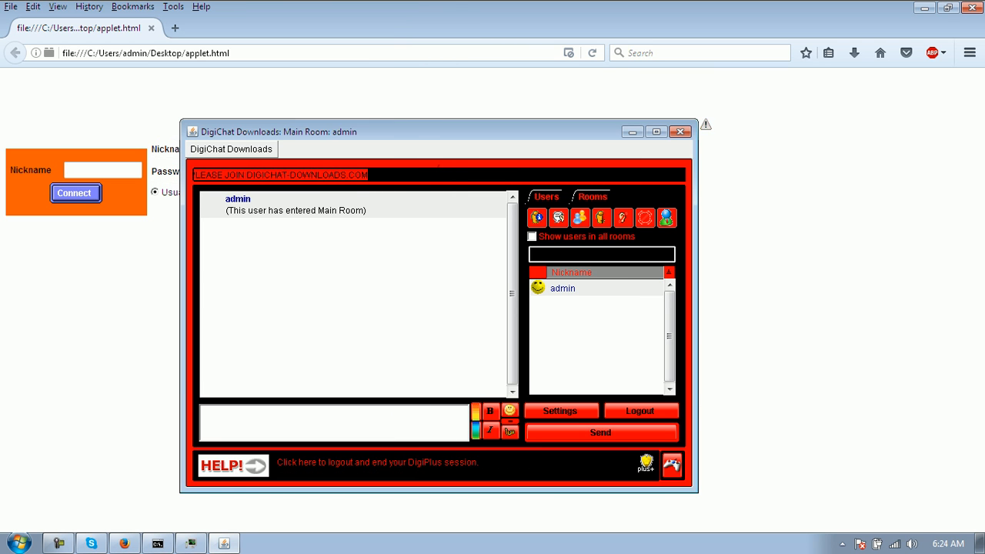
- Log out, reconnect to the chat room, and reopen Set Site Options from DigiChat Downloads
click(641, 411)
click(216, 214)
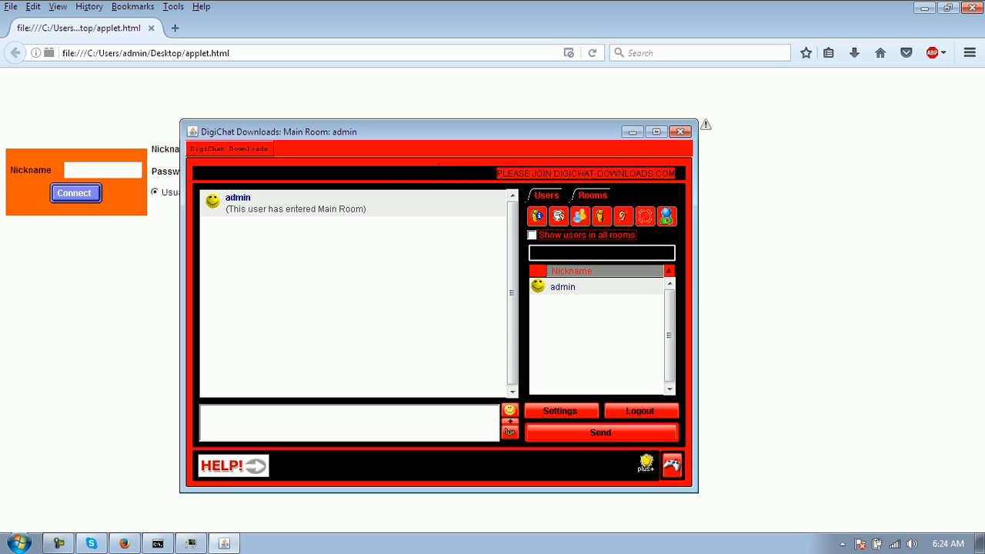
click(228, 148)
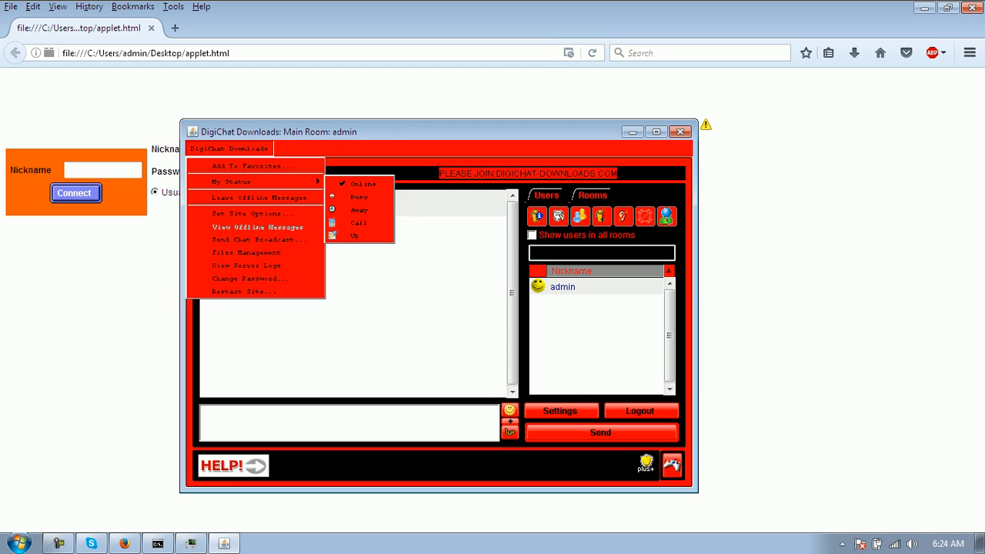
click(401, 270)
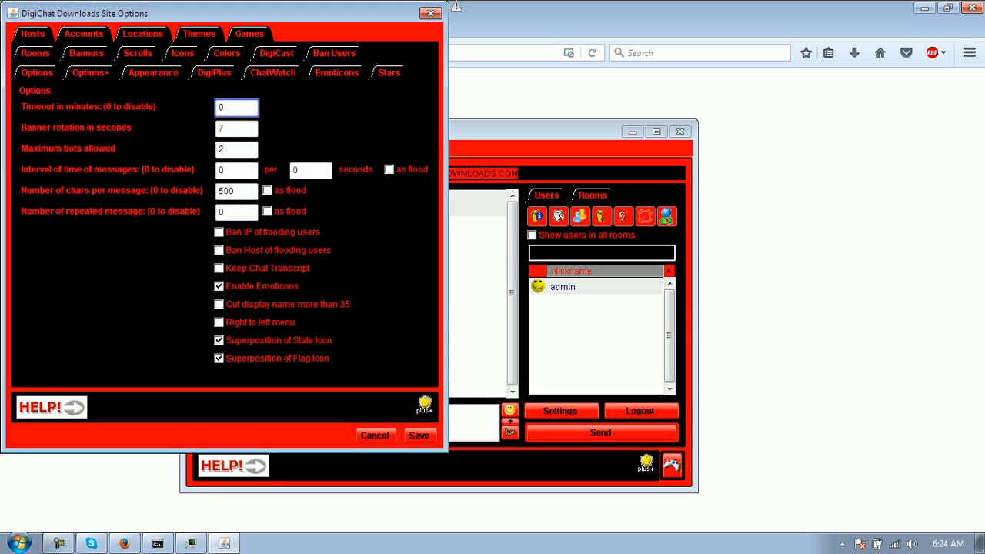
- Glance at the DigiChat Classic theme, then open the 1000 Blue theme's Menu settings
click(200, 34)
click(113, 138)
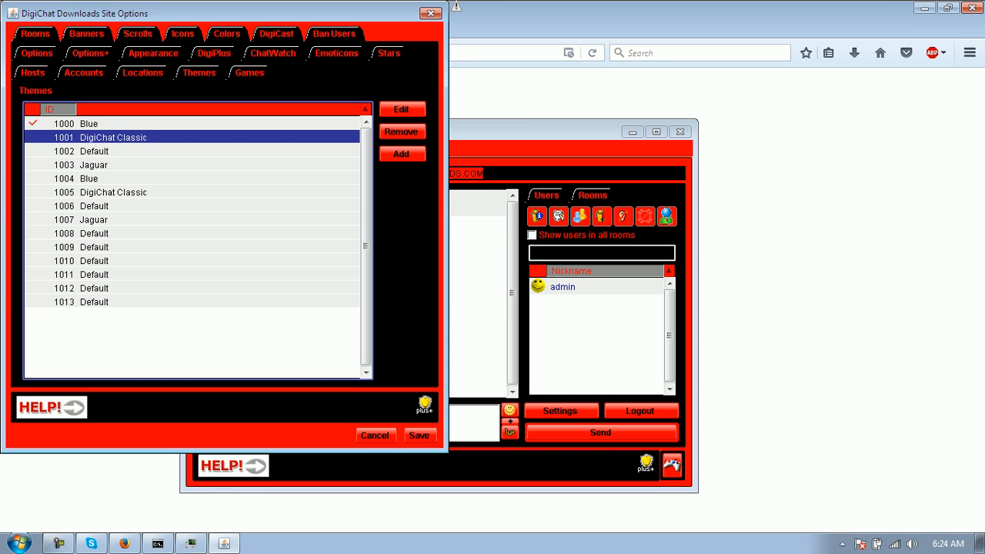
click(402, 109)
click(371, 10)
click(90, 124)
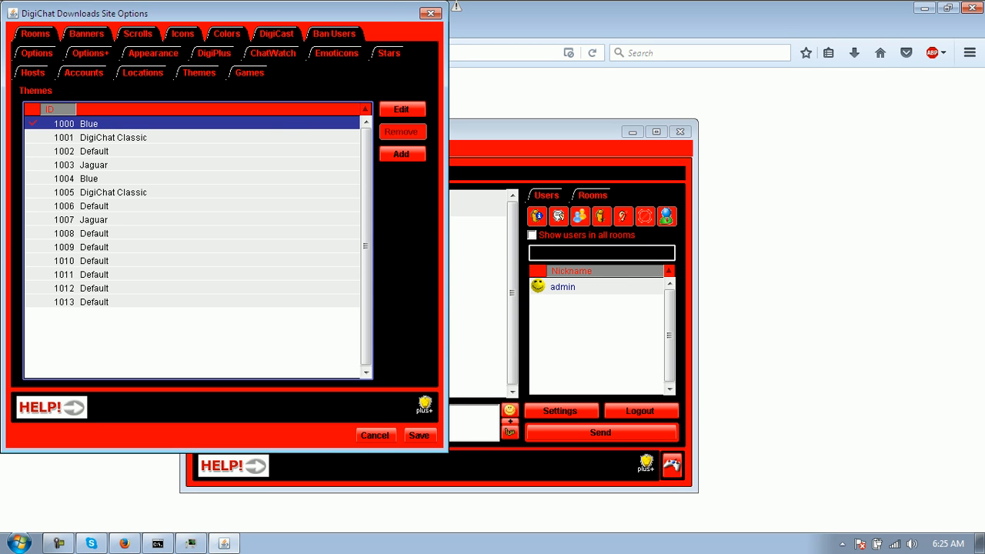
click(402, 109)
click(269, 31)
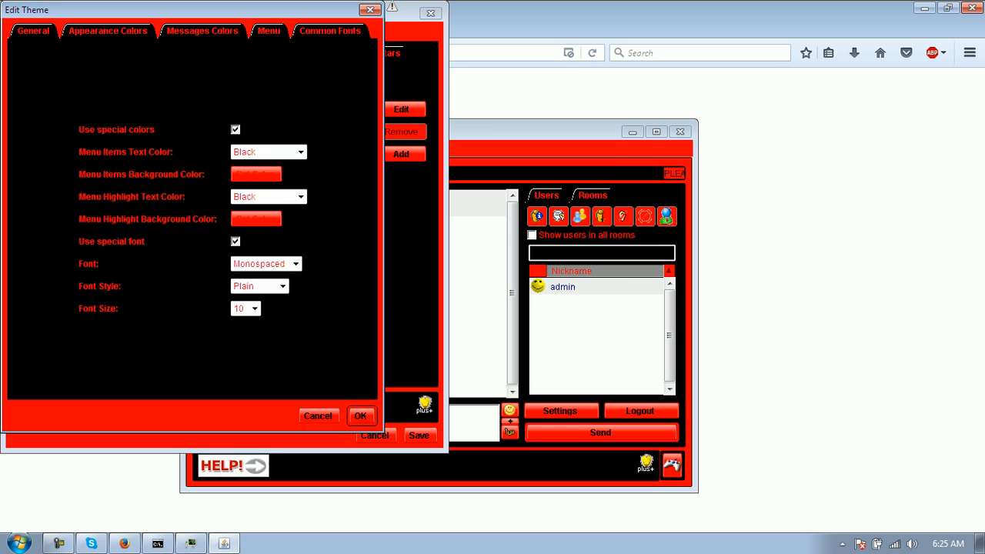
- Set the menu background to black and menu text to Red, then save the site options
click(256, 174)
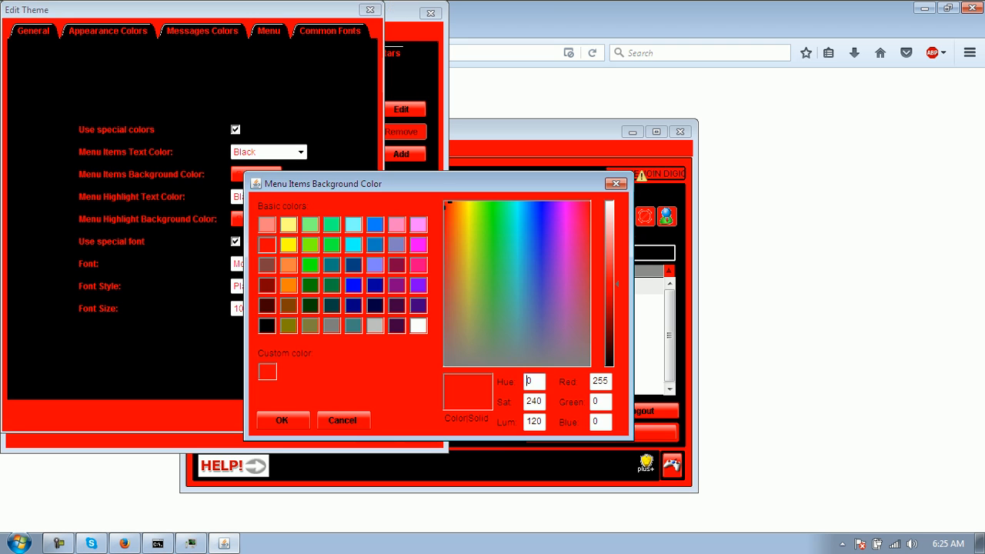
click(267, 326)
click(281, 421)
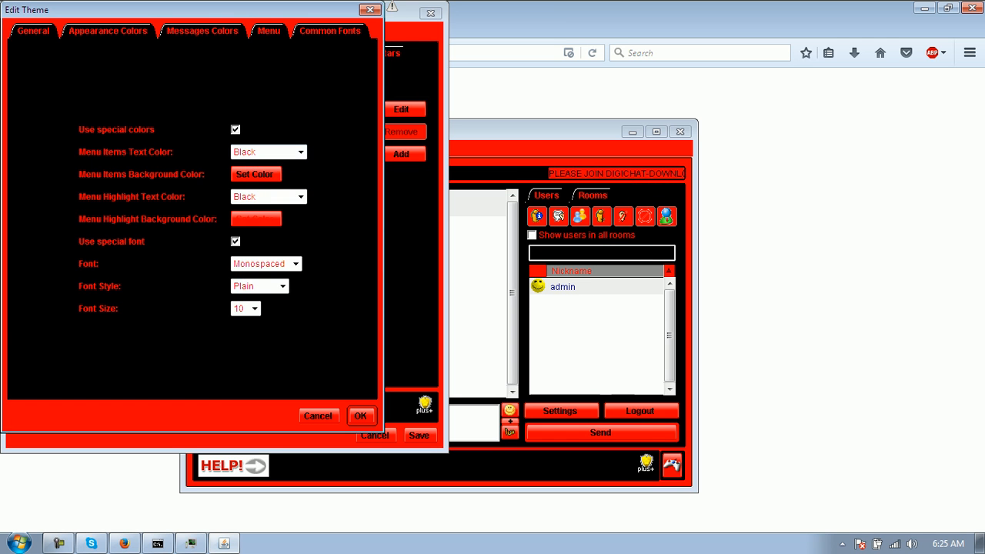
click(300, 152)
click(241, 318)
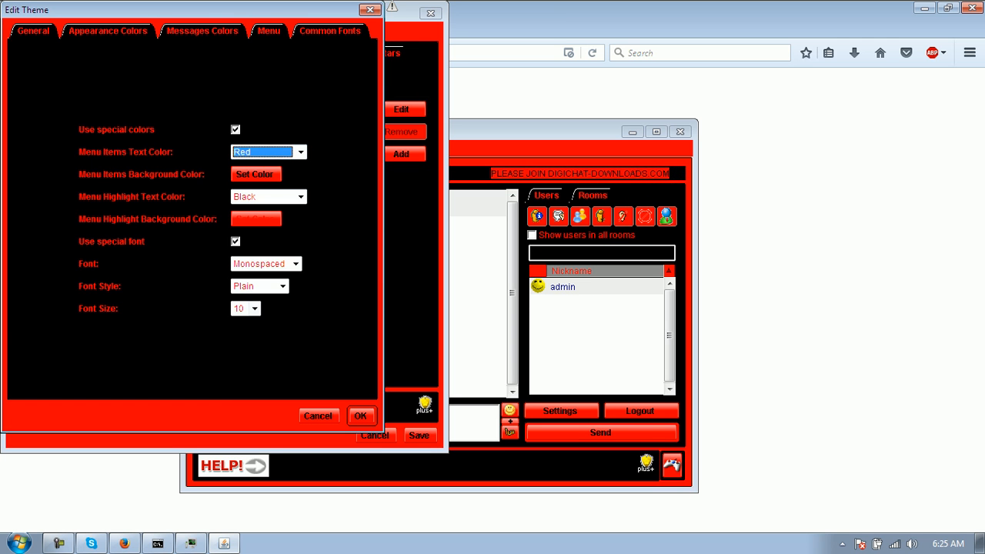
click(360, 417)
click(419, 436)
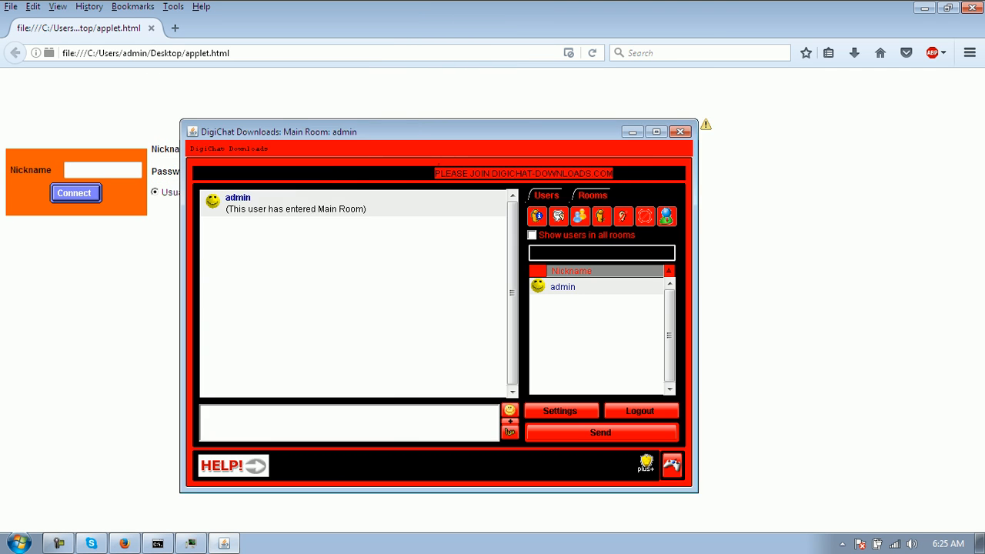
- Move the chat window up, view the Themes list in Site Options, and cancel without changes
click(641, 411)
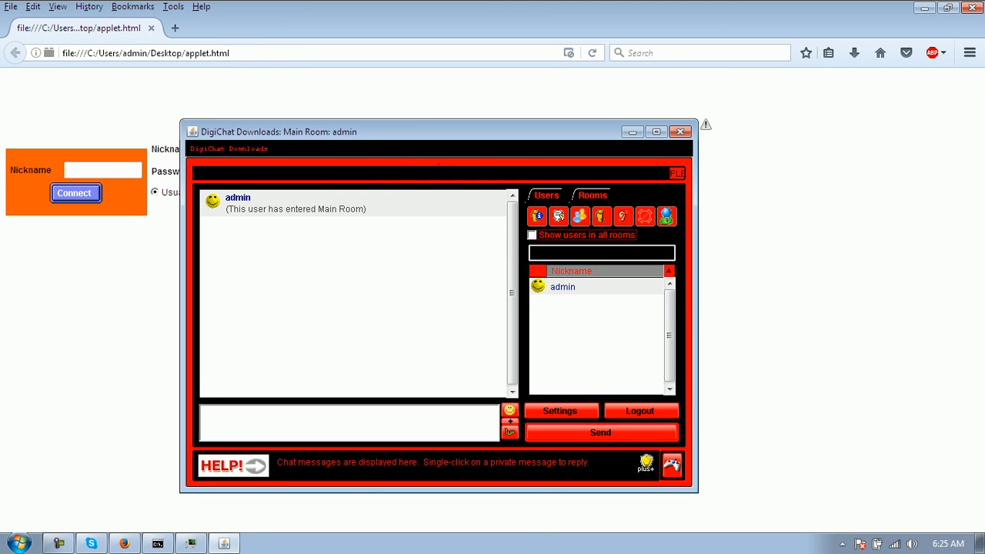
drag(416, 131, 394, 106)
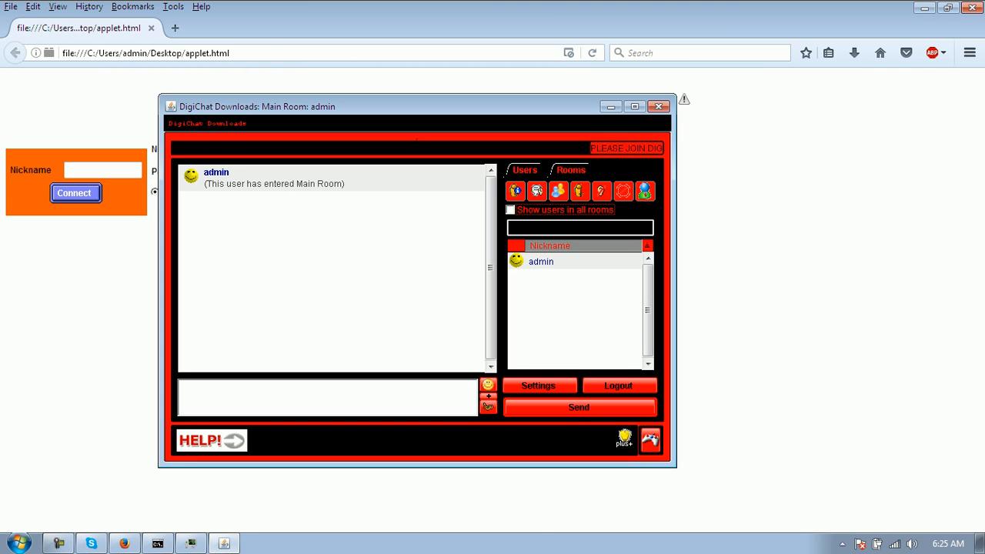
click(207, 123)
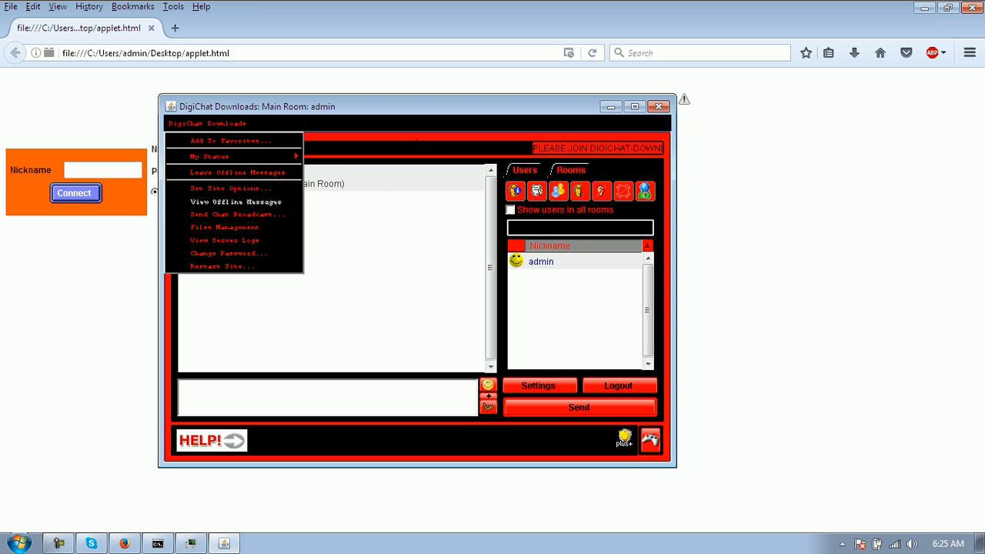
click(230, 188)
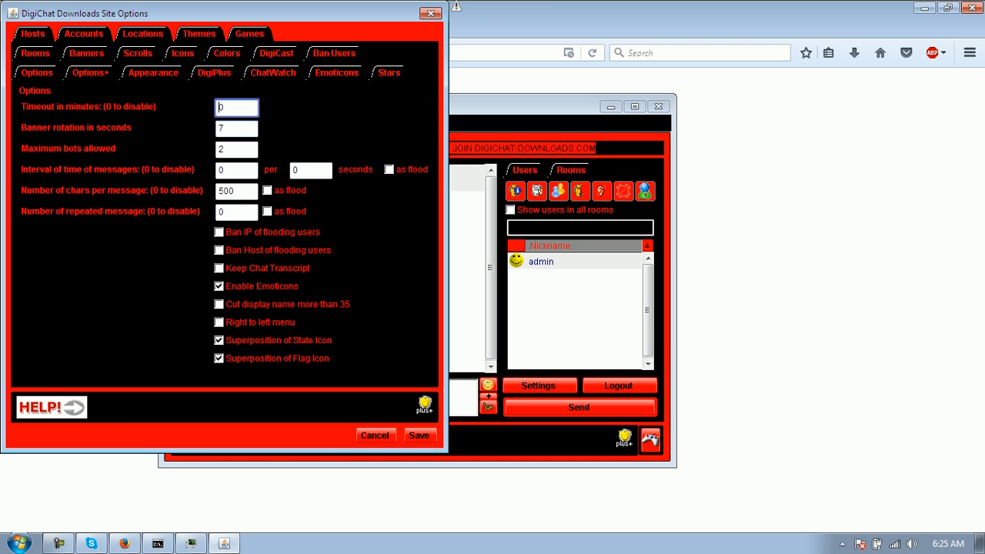
click(200, 34)
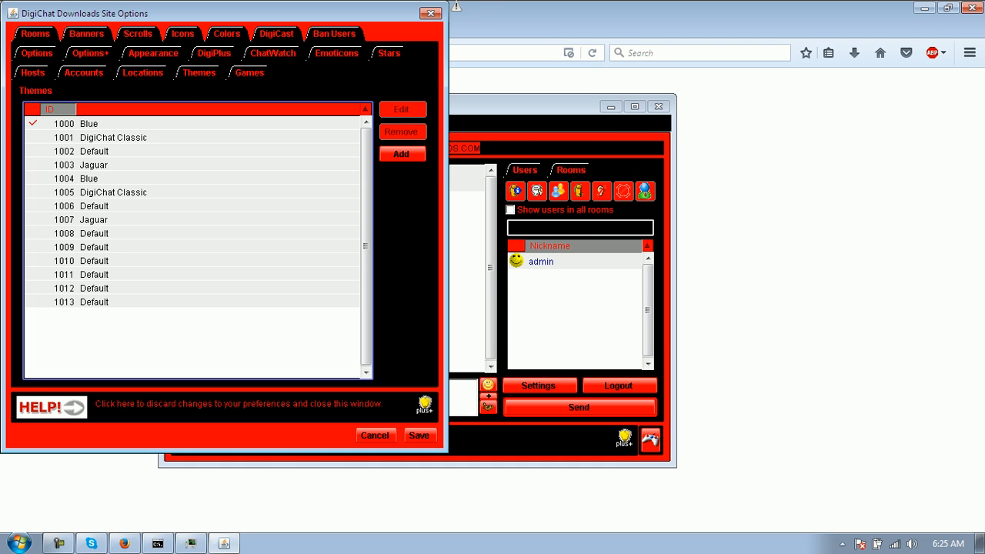
click(375, 436)
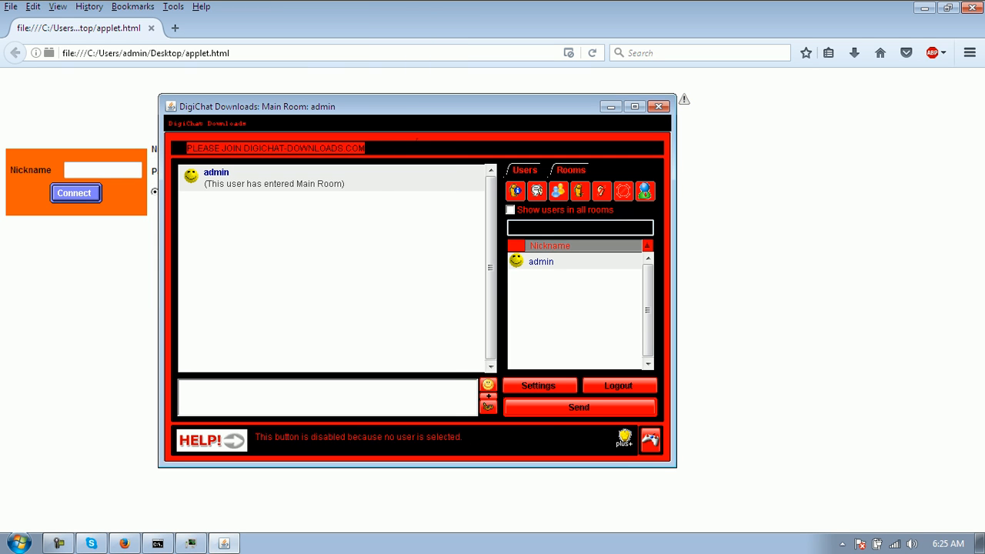
- Show the text styles panel, select the user in the Nickname list, and log out
click(489, 397)
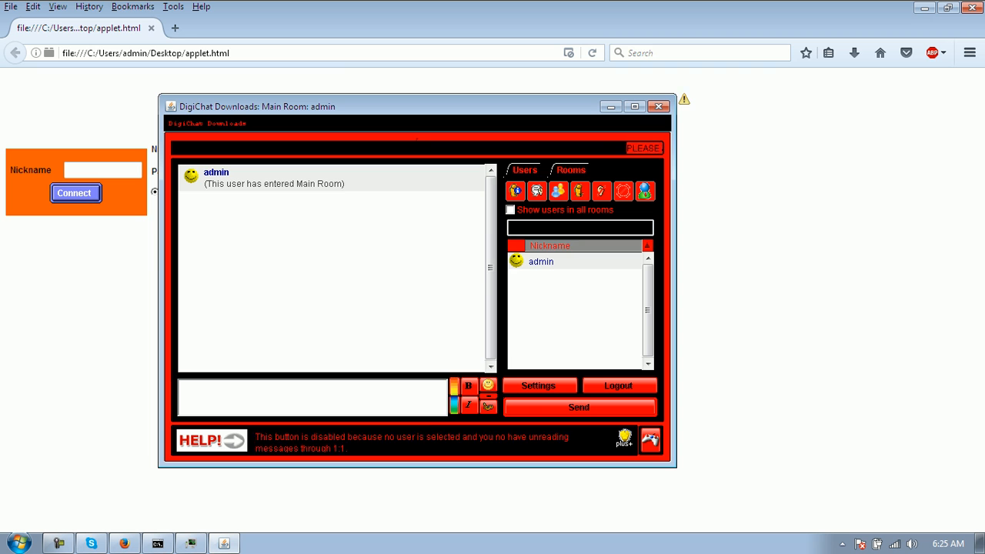
click(541, 262)
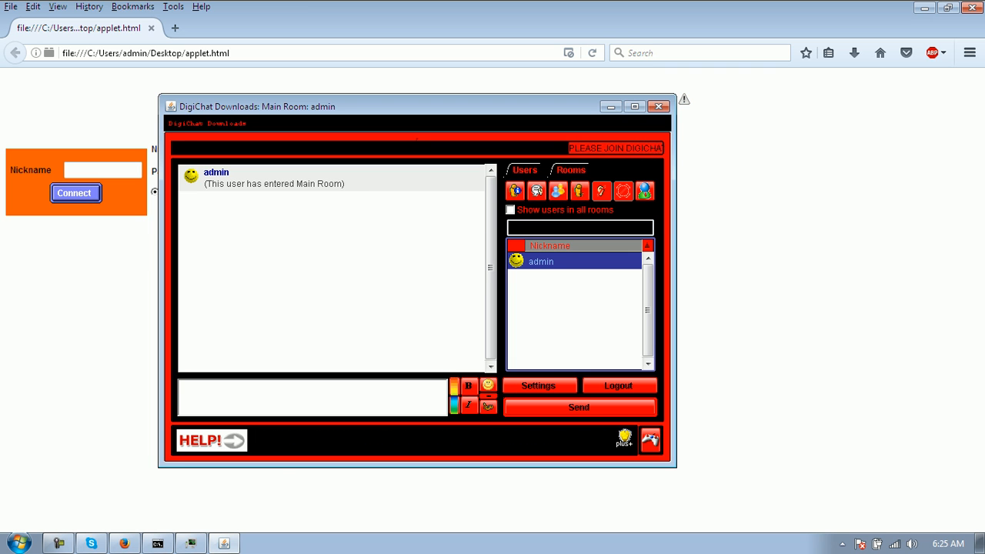
click(619, 385)
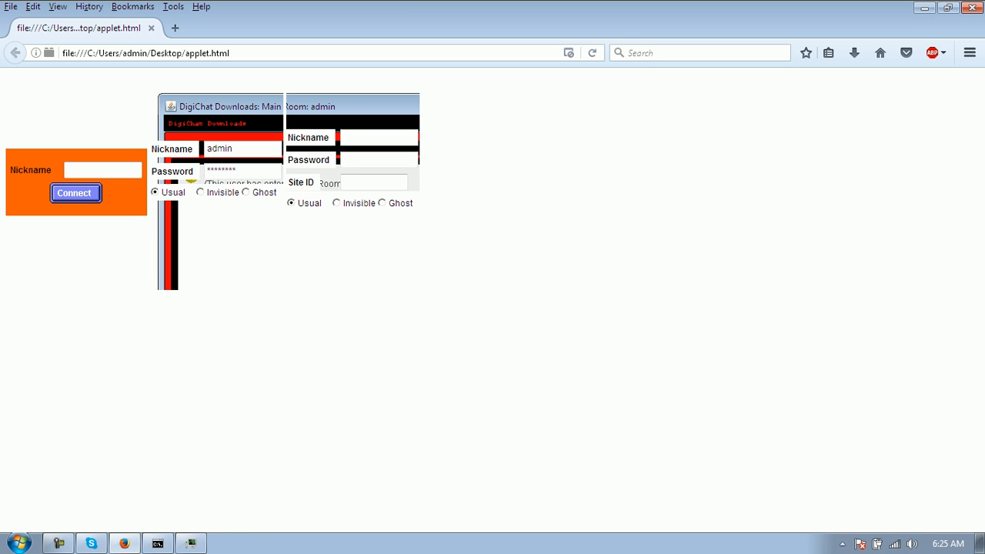